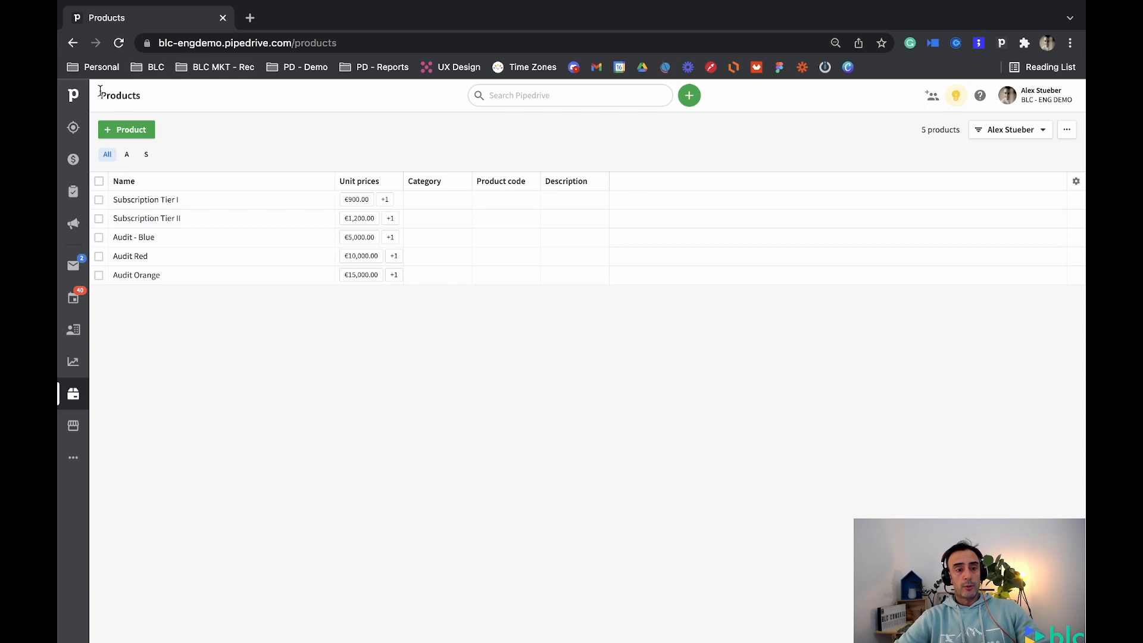
- Filter the product list to show everyone's products and sort it by name in ascending order
{"action": "left_click_drag", "start_coordinate": [100, 90], "coordinate": [165, 93]}
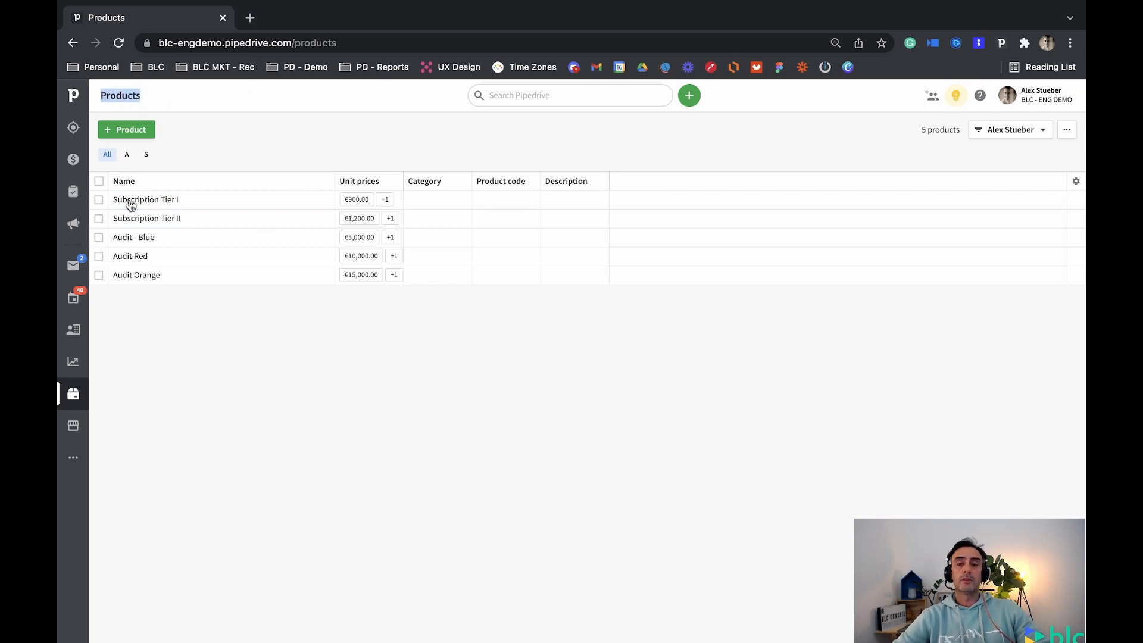
{"action": "left_click", "coordinate": [1009, 132]}
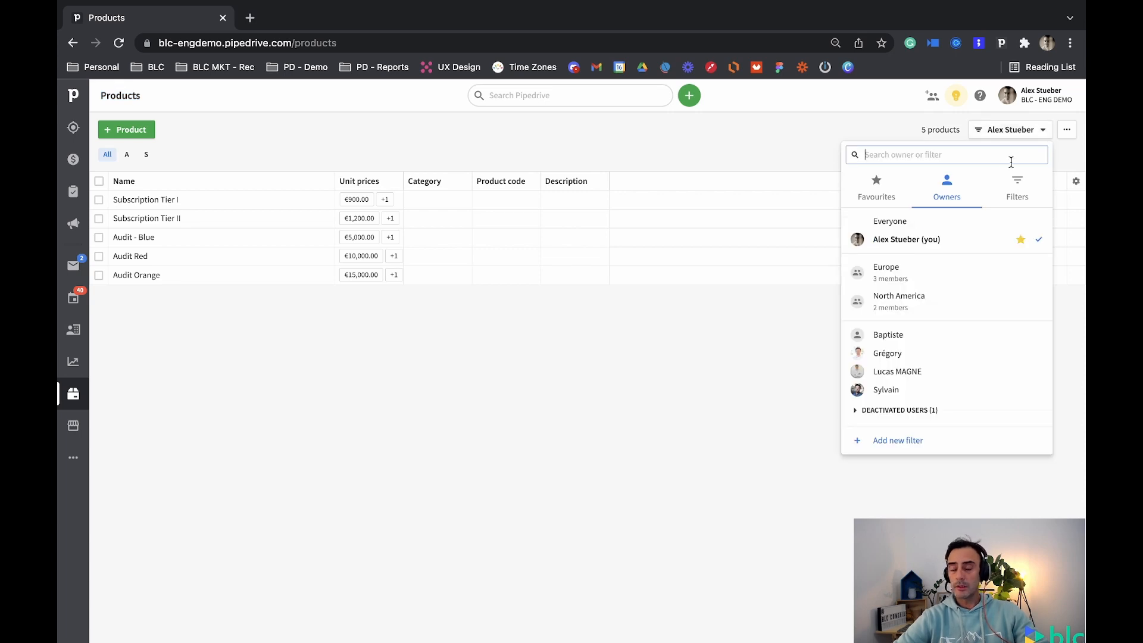
{"action": "left_click", "coordinate": [1013, 187]}
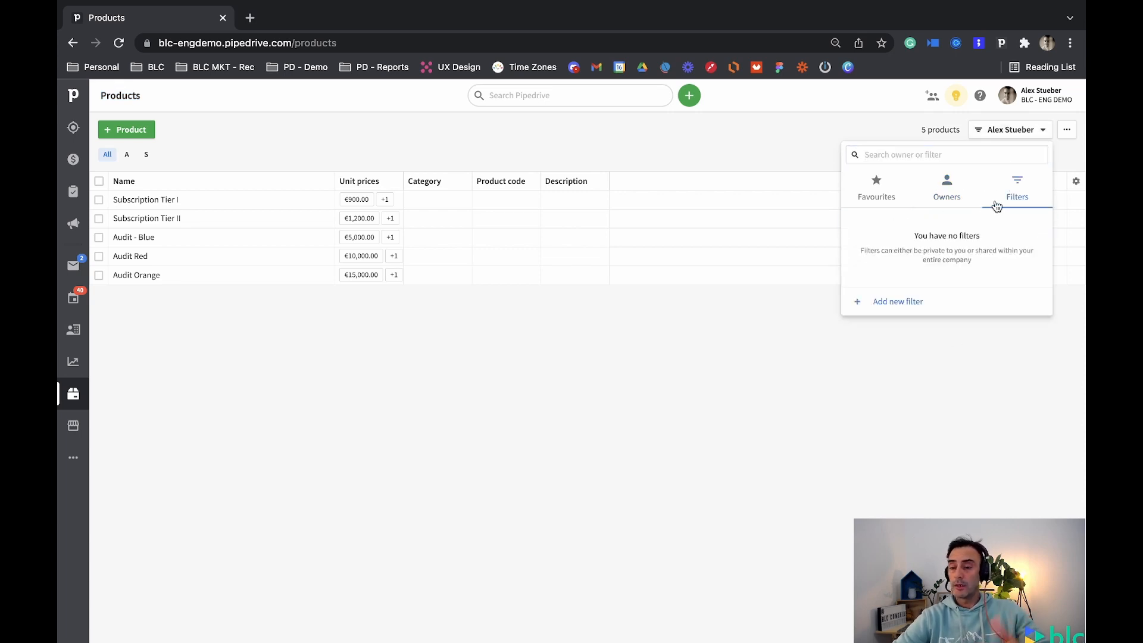
{"action": "left_click", "coordinate": [947, 192]}
{"action": "left_click", "coordinate": [892, 221]}
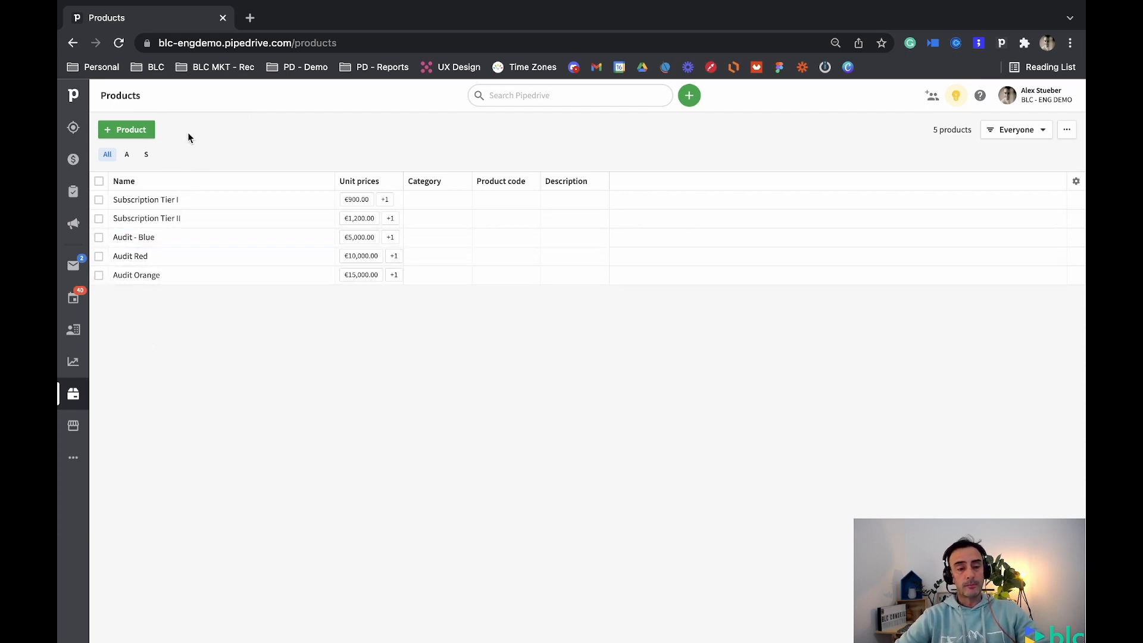
{"action": "left_click", "coordinate": [126, 184]}
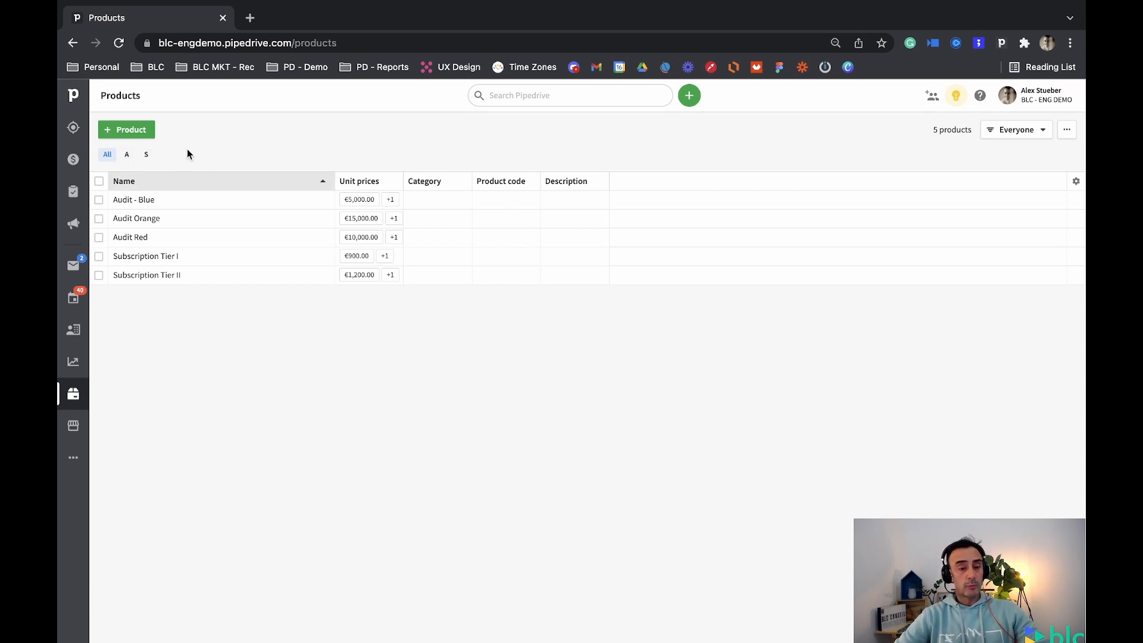
- Review the fields of the new-product form and close it without saving
{"action": "left_click", "coordinate": [136, 131]}
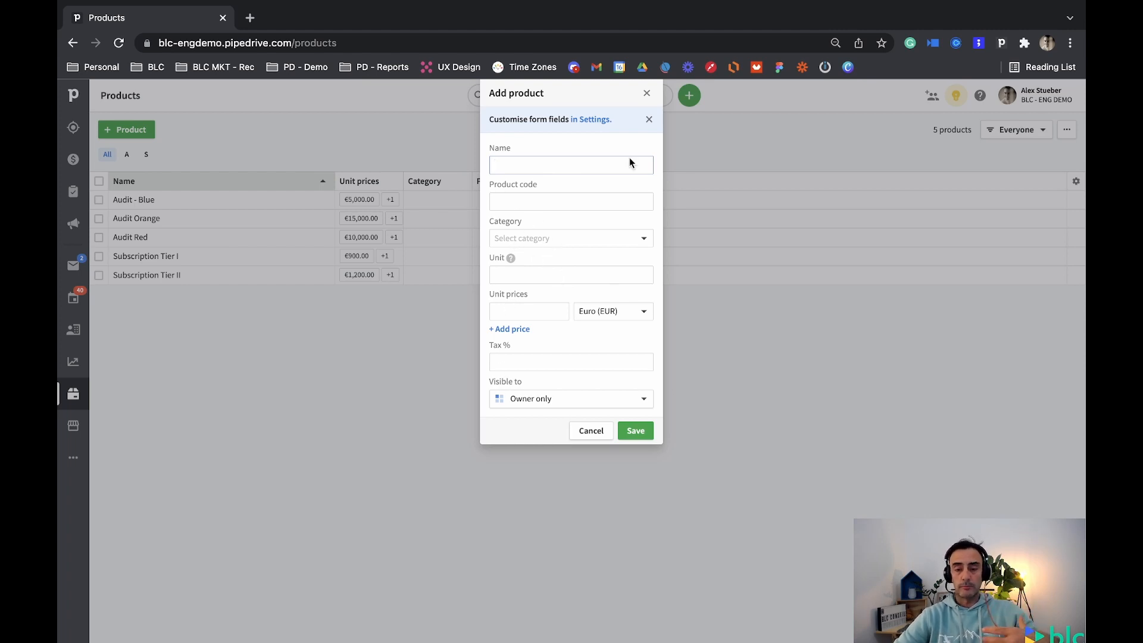
{"action": "left_click", "coordinate": [647, 93]}
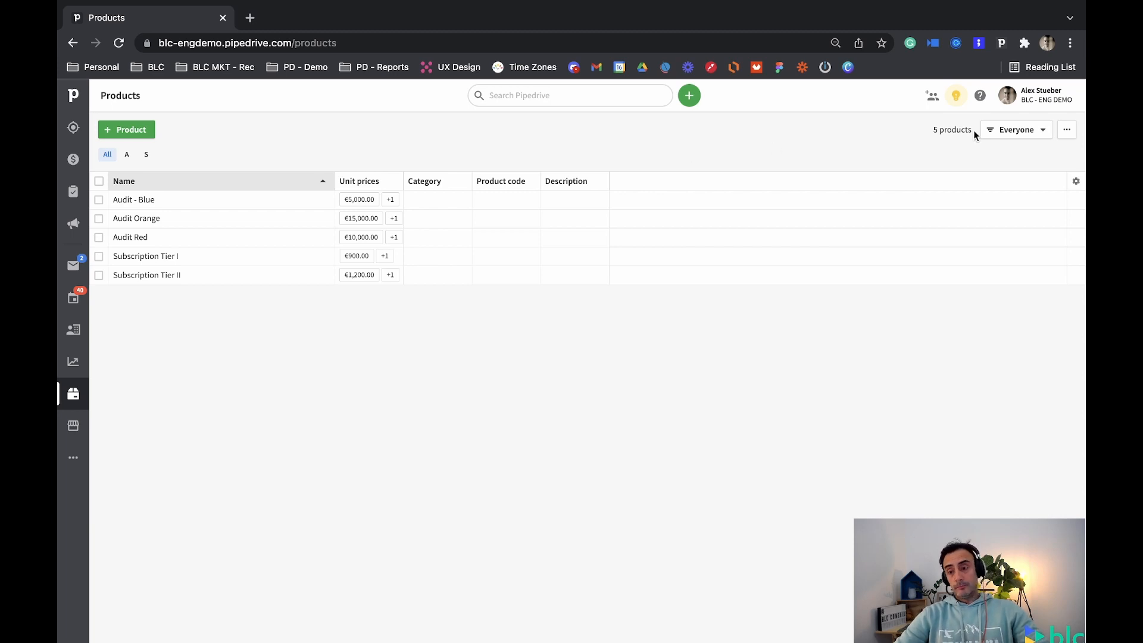
- Open the Products page of the Tools and integrations settings to review the price variations and product durations options
{"action": "left_click", "coordinate": [1041, 95]}
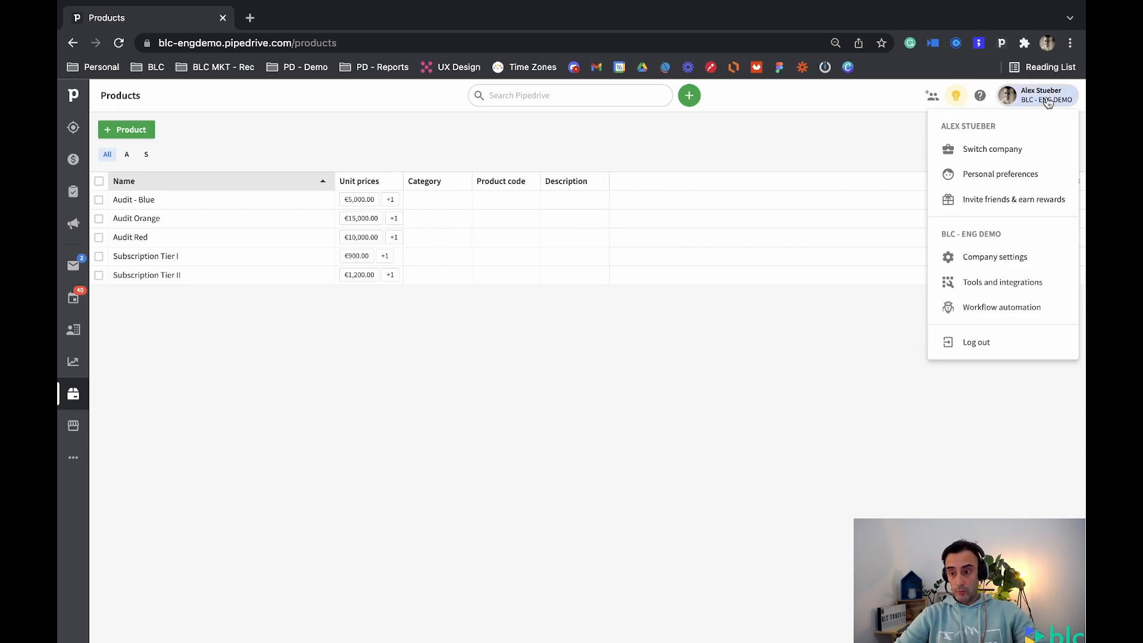
{"action": "left_click", "coordinate": [979, 283]}
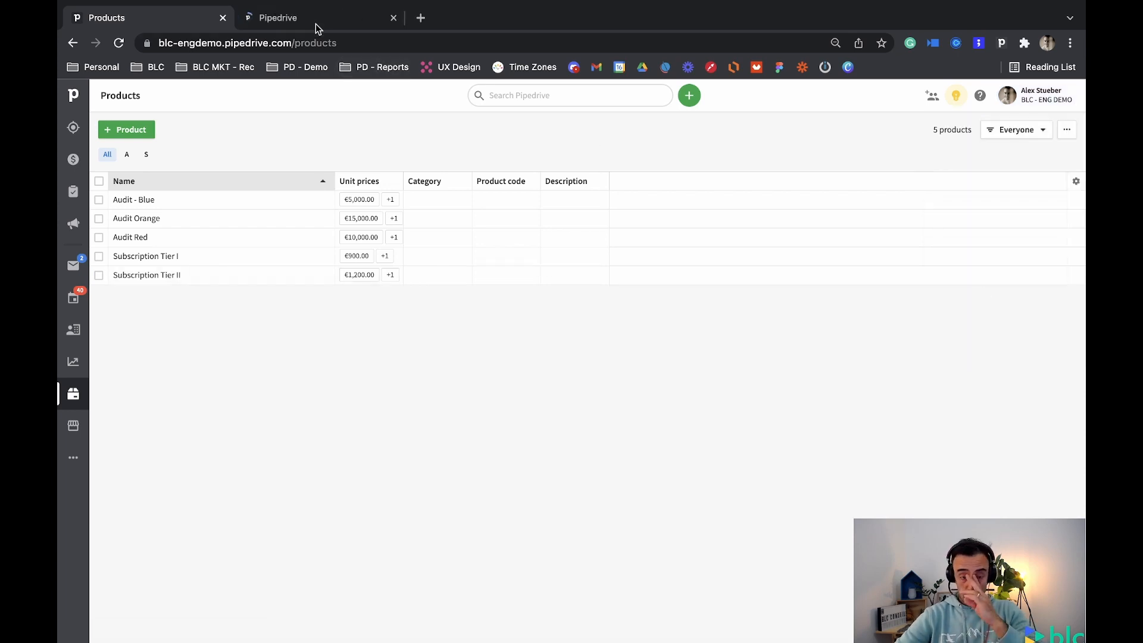
{"action": "left_click", "coordinate": [294, 15]}
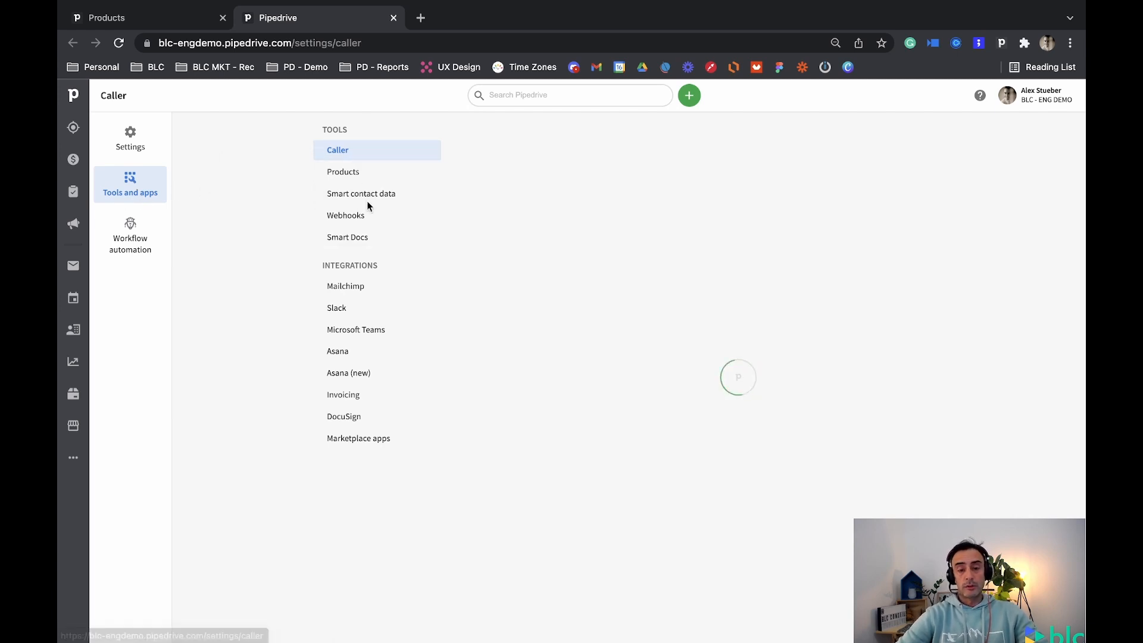
{"action": "left_click", "coordinate": [346, 172]}
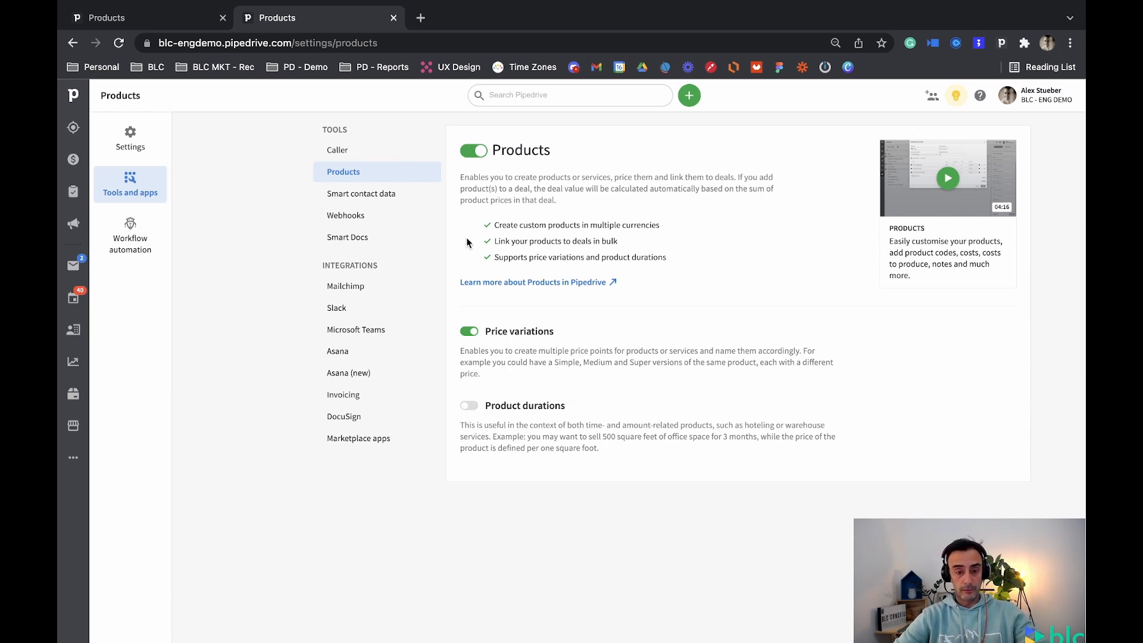
- Return to the product list and start a new product named "Subscription Tier III"
{"action": "left_click", "coordinate": [137, 13]}
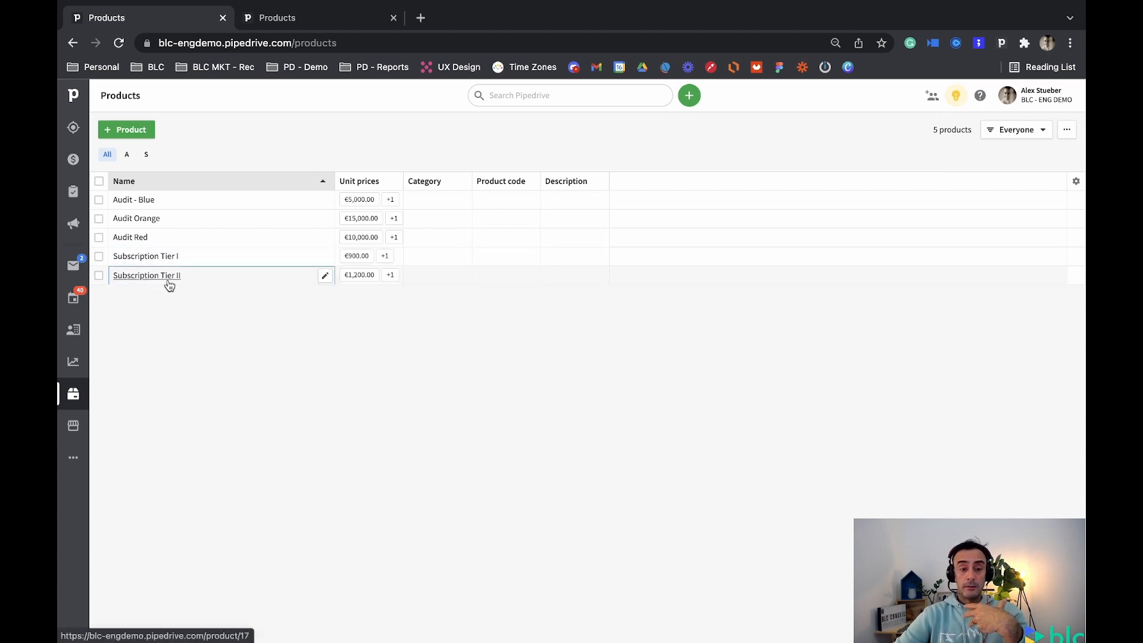
{"action": "left_click", "coordinate": [137, 129]}
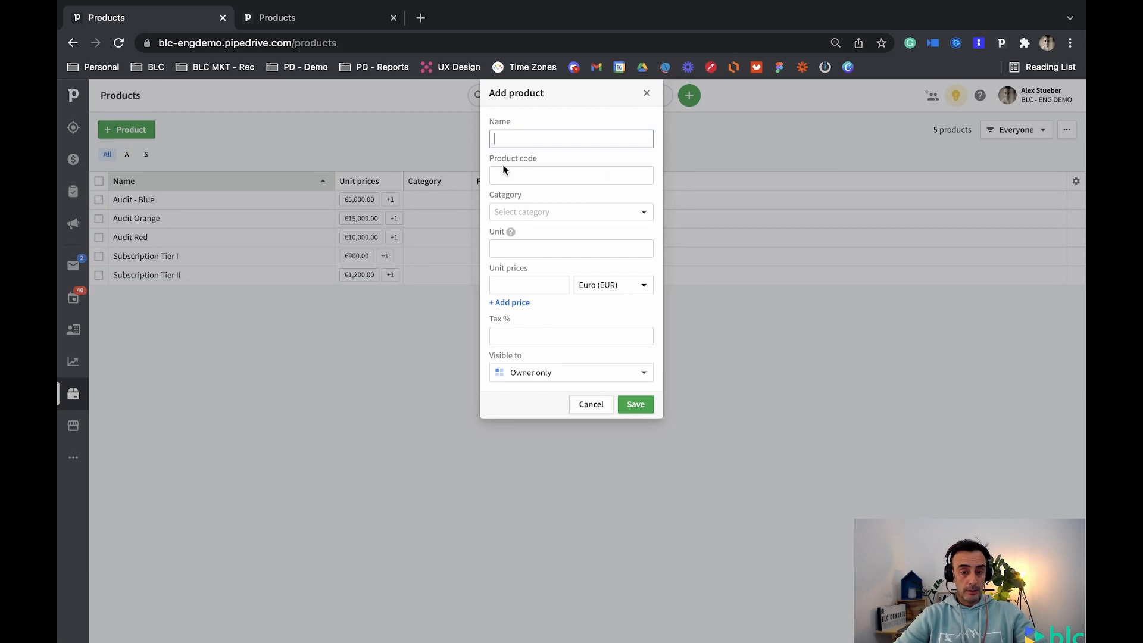
{"action": "type", "text": "Su"}
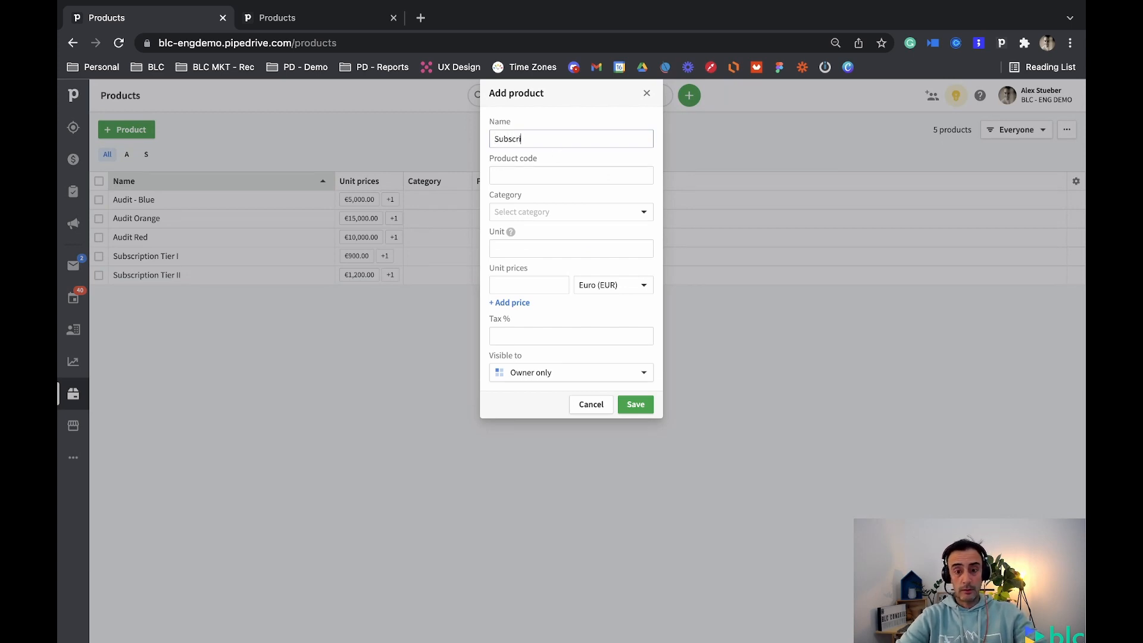
{"action": "type", "text": "bscri"}
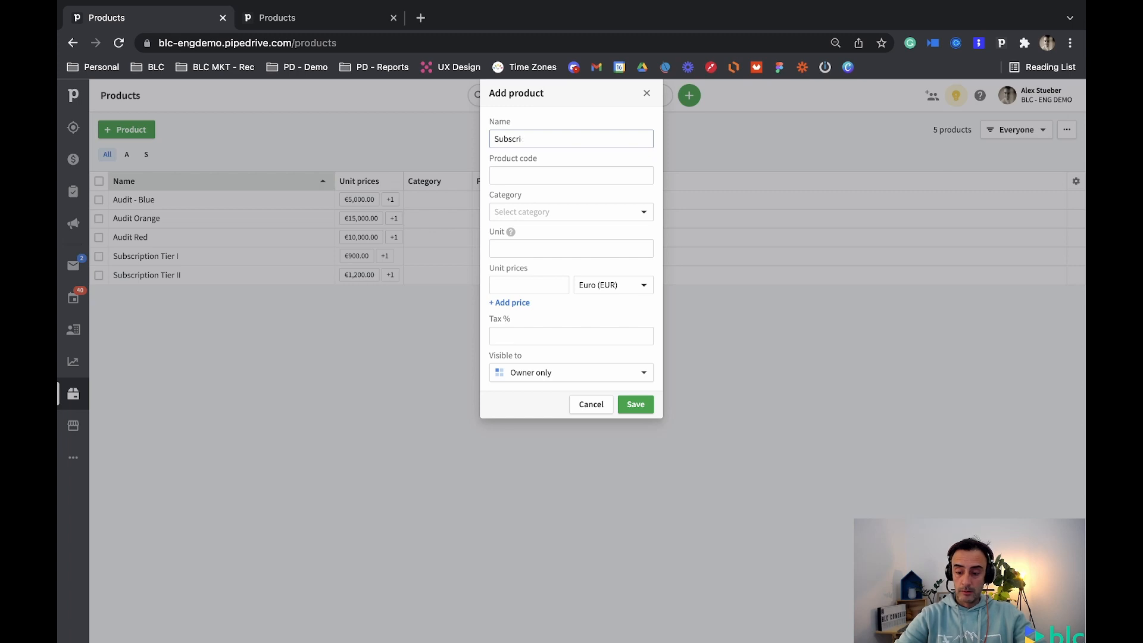
{"action": "type", "text": "ption Tier"}
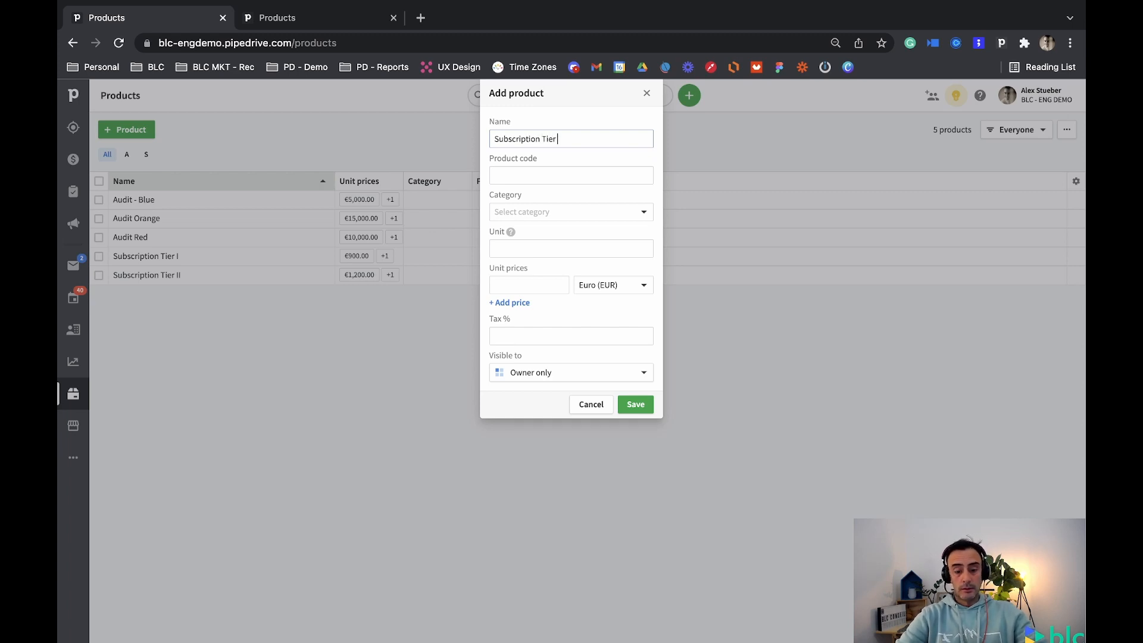
{"action": "type", "text": " III"}
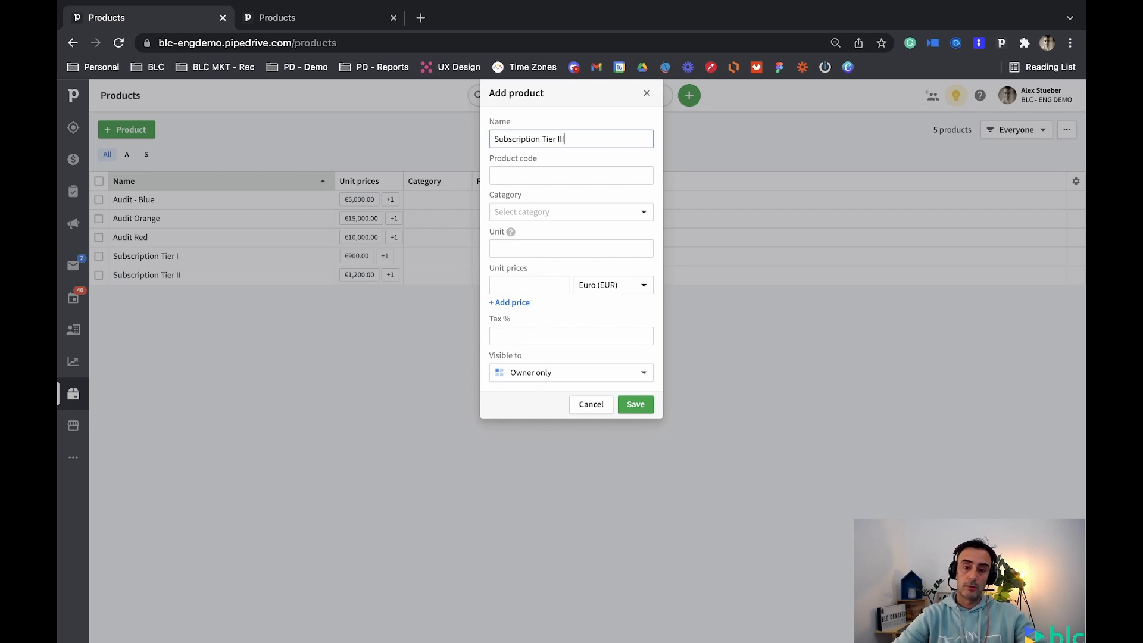
- Try to enter "Subscription" as a new category for the product
{"action": "left_click", "coordinate": [542, 211]}
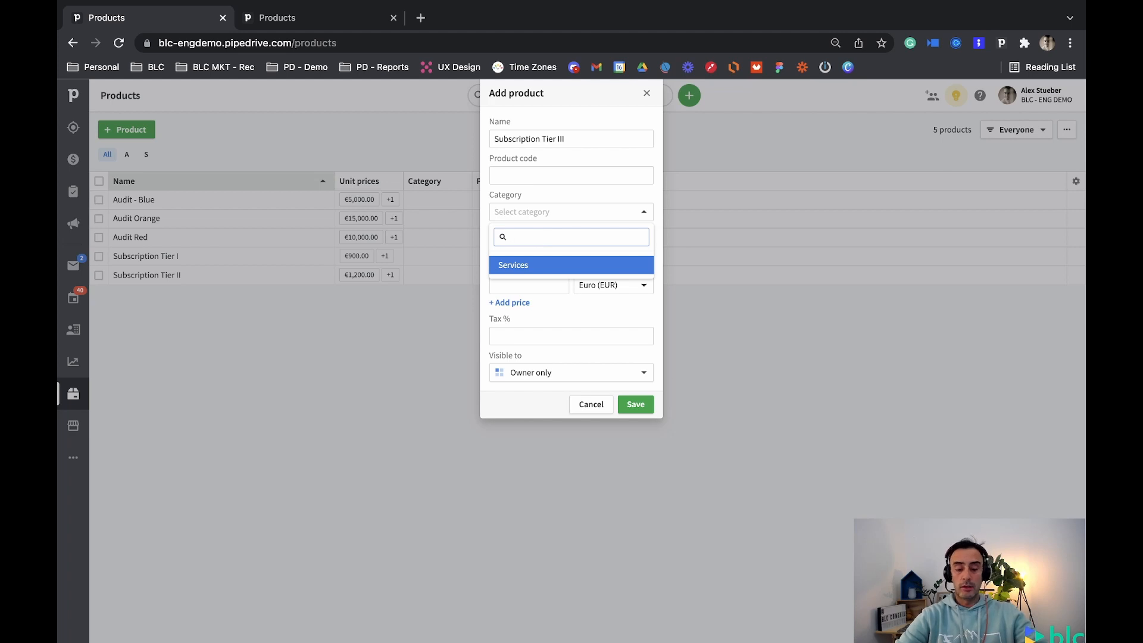
{"action": "type", "text": "Su"}
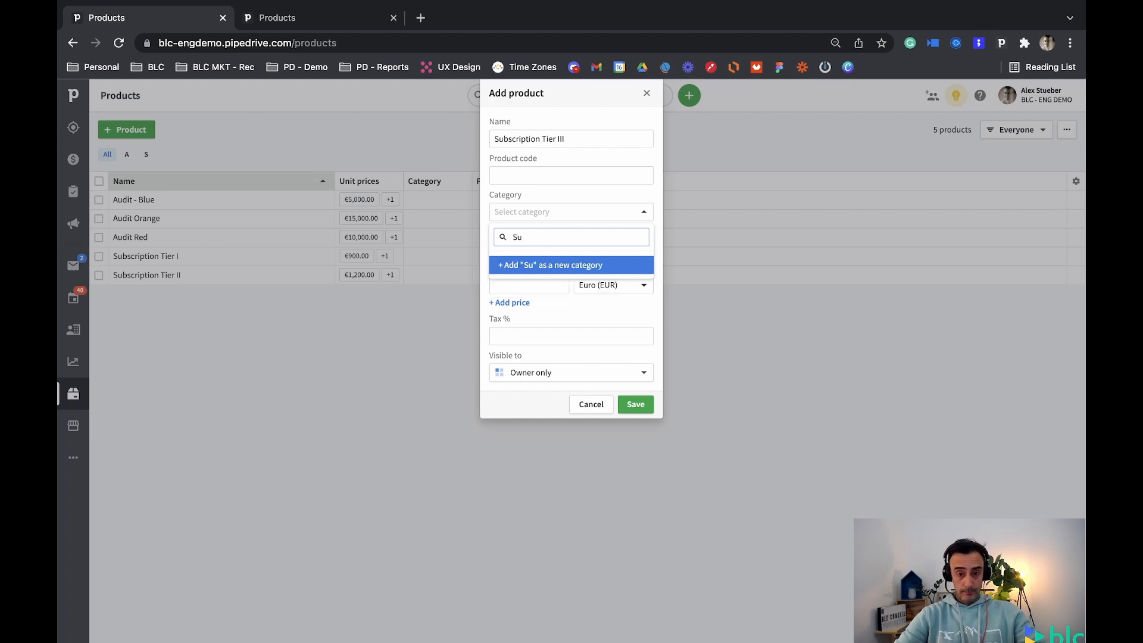
{"action": "type", "text": "bs"}
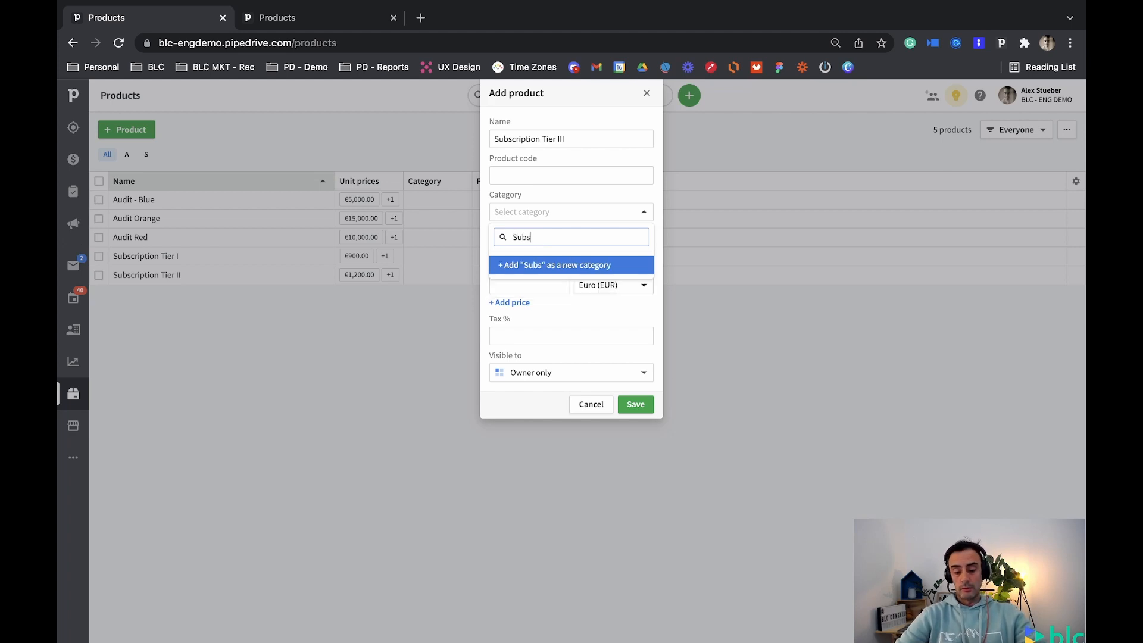
{"action": "type", "text": "cription"}
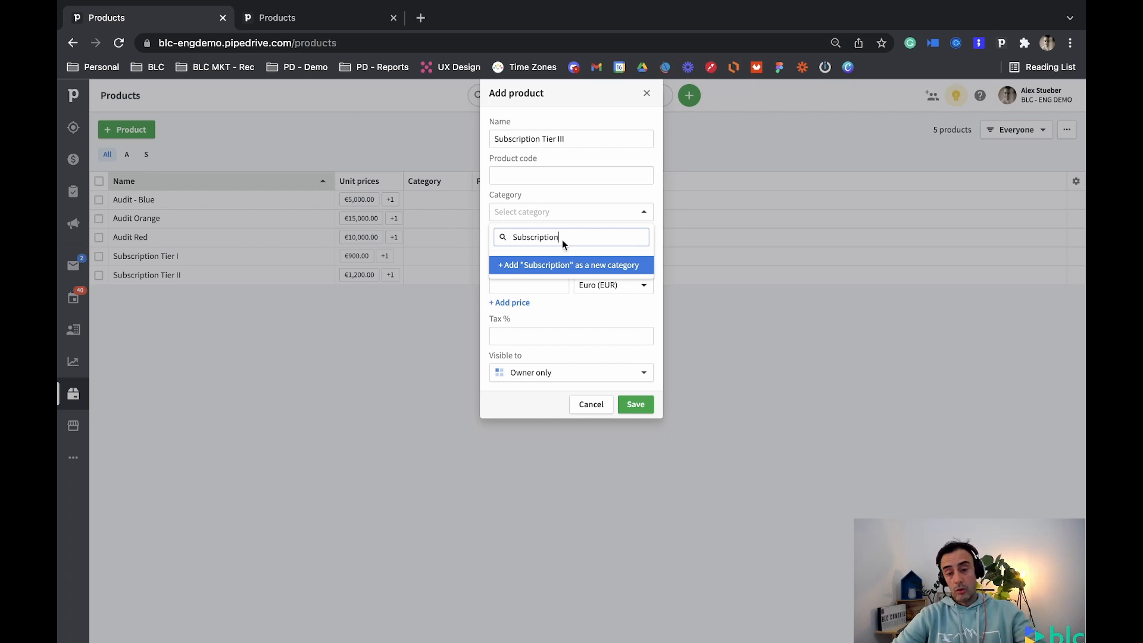
{"action": "left_click", "coordinate": [607, 315]}
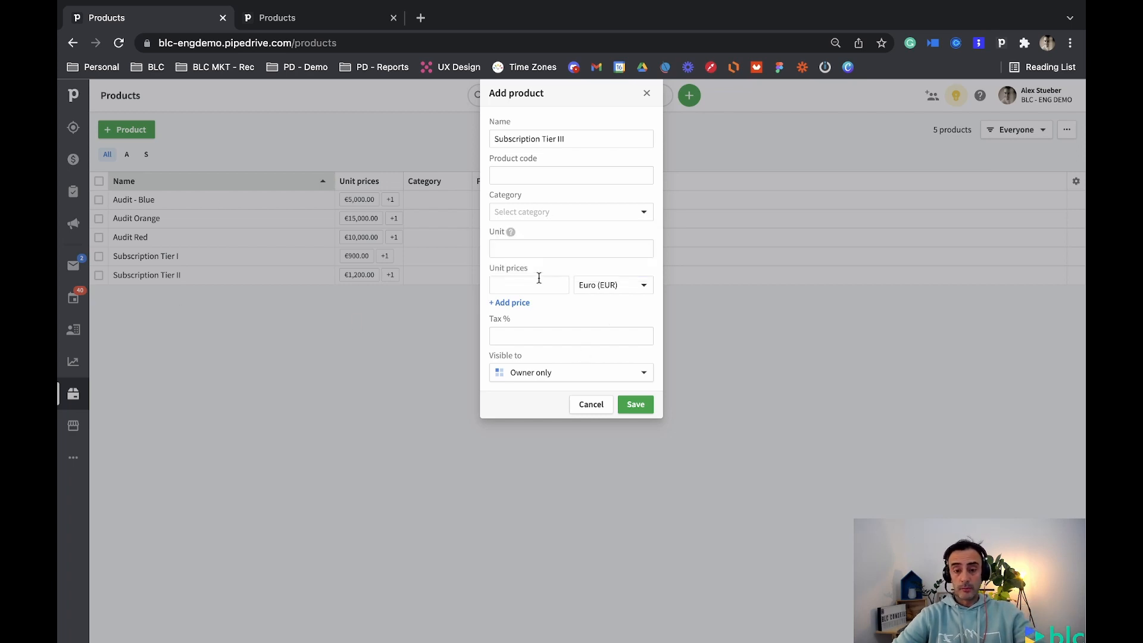
- Set the new product's unit to 0
{"action": "left_click", "coordinate": [506, 249]}
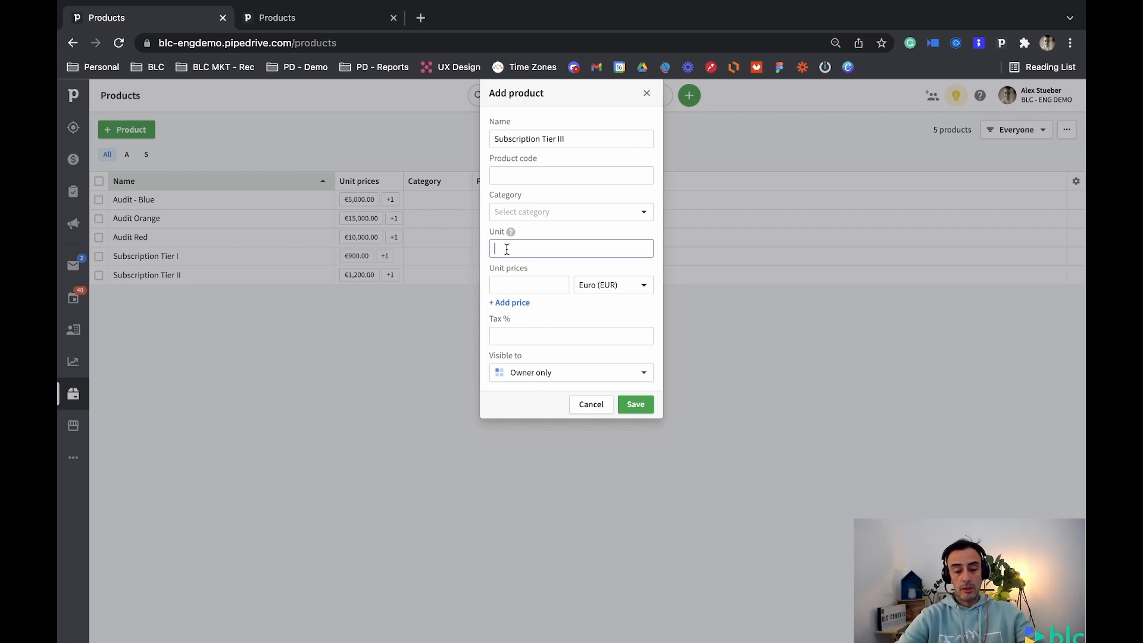
{"action": "type", "text": "1"}
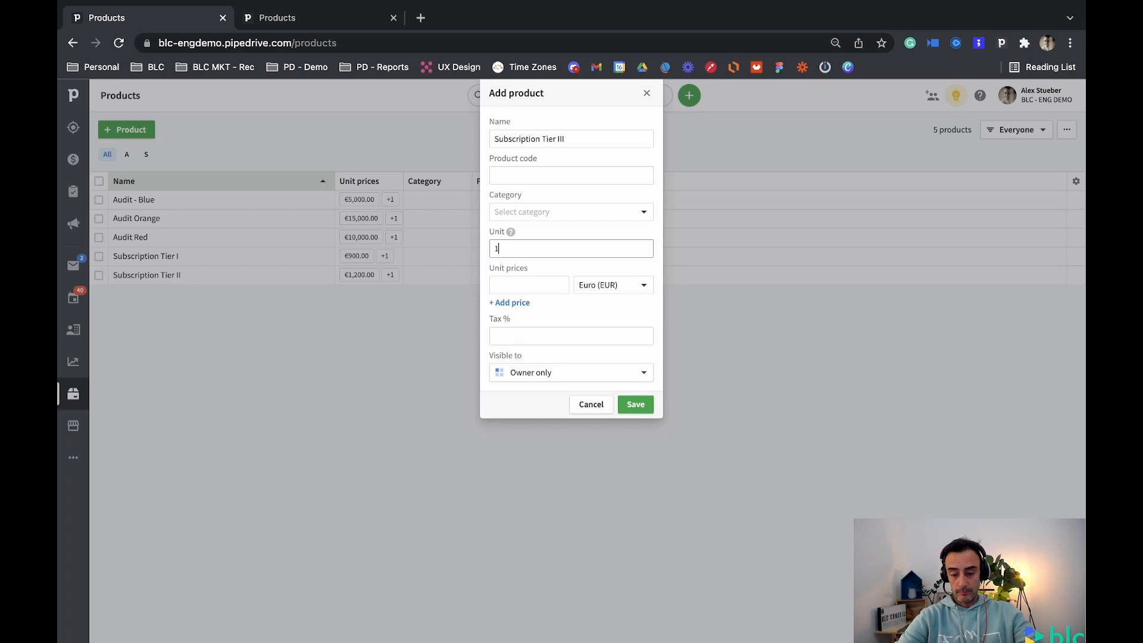
{"action": "type", "text": "900"}
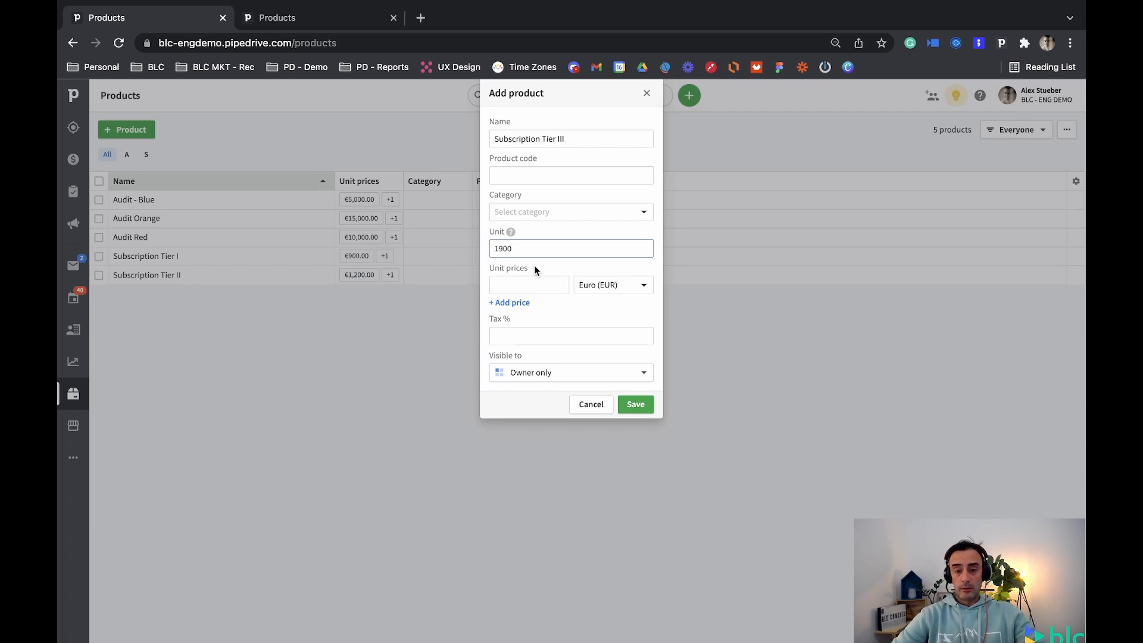
{"action": "left_click_drag", "start_coordinate": [529, 250], "coordinate": [486, 246]}
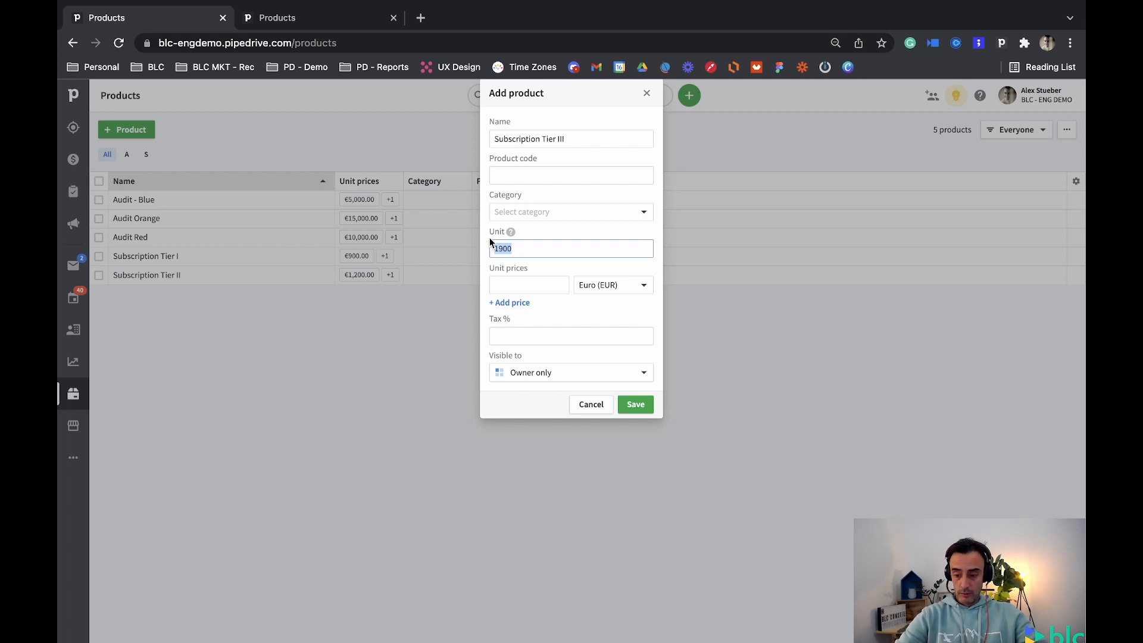
{"action": "type", "text": "0"}
- Set the new product's unit price to 1900 in Euro (EUR)
{"action": "left_click", "coordinate": [505, 284]}
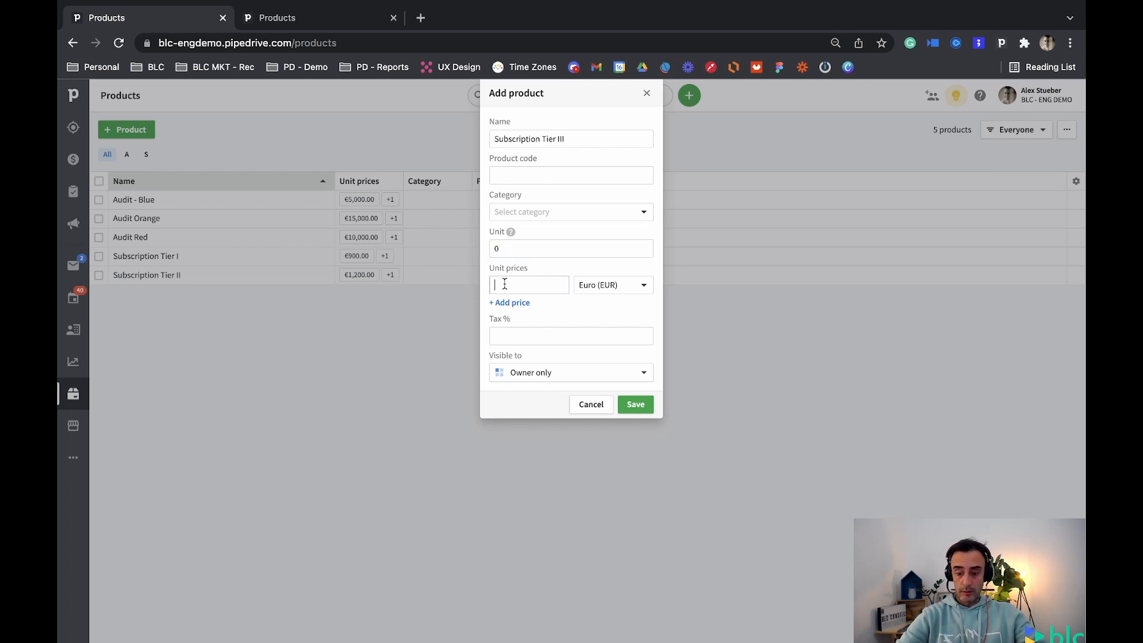
{"action": "type", "text": "19000"}
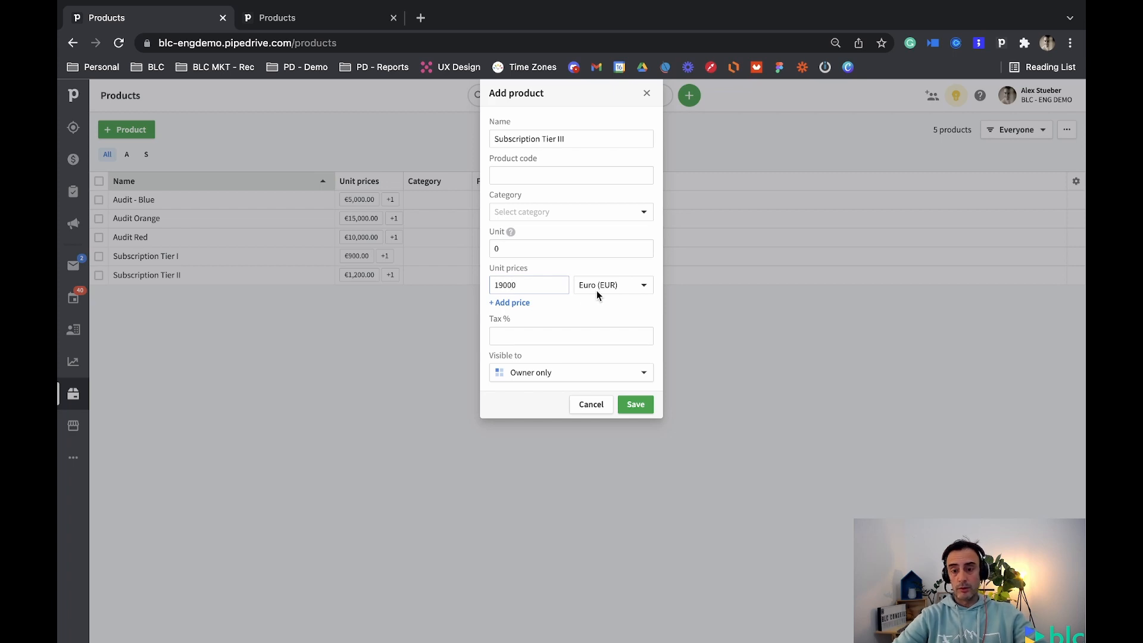
{"action": "left_click", "coordinate": [629, 288]}
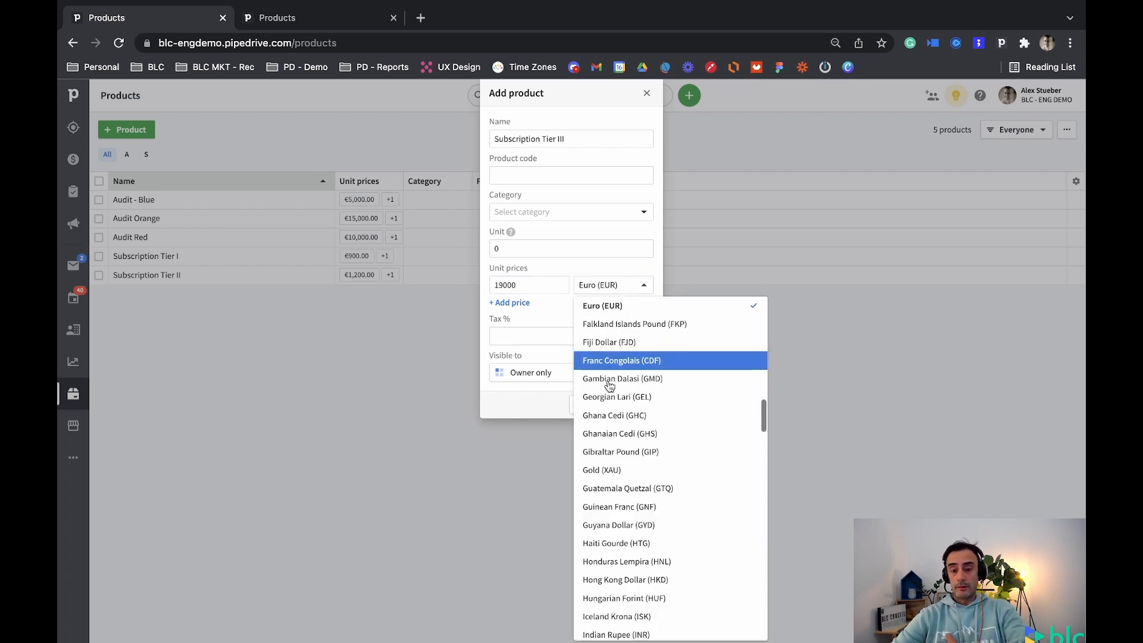
{"action": "left_click", "coordinate": [523, 285]}
{"action": "key", "text": "BackSpace"}
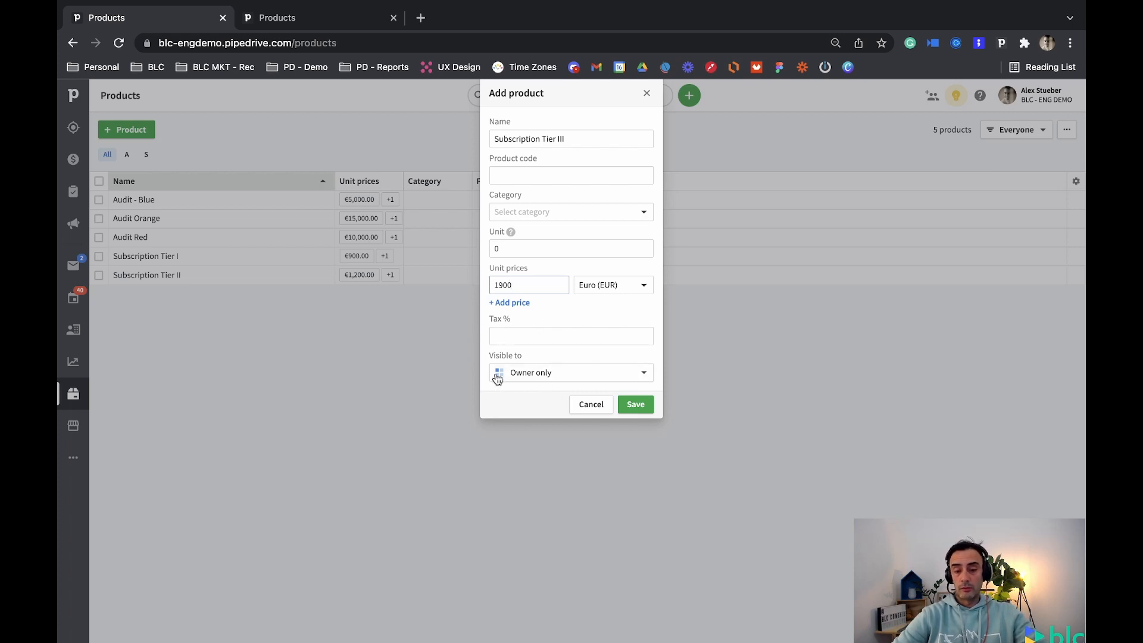
- Save the new product with visibility kept at Owner only and refresh the product list
{"action": "left_click", "coordinate": [592, 373]}
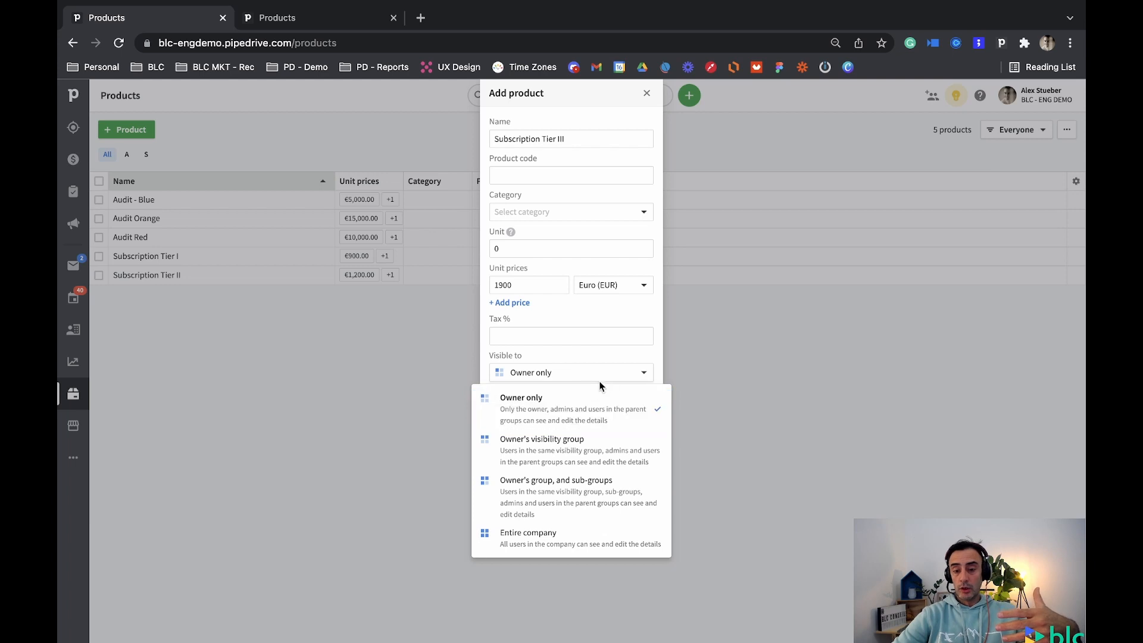
{"action": "left_click", "coordinate": [608, 353]}
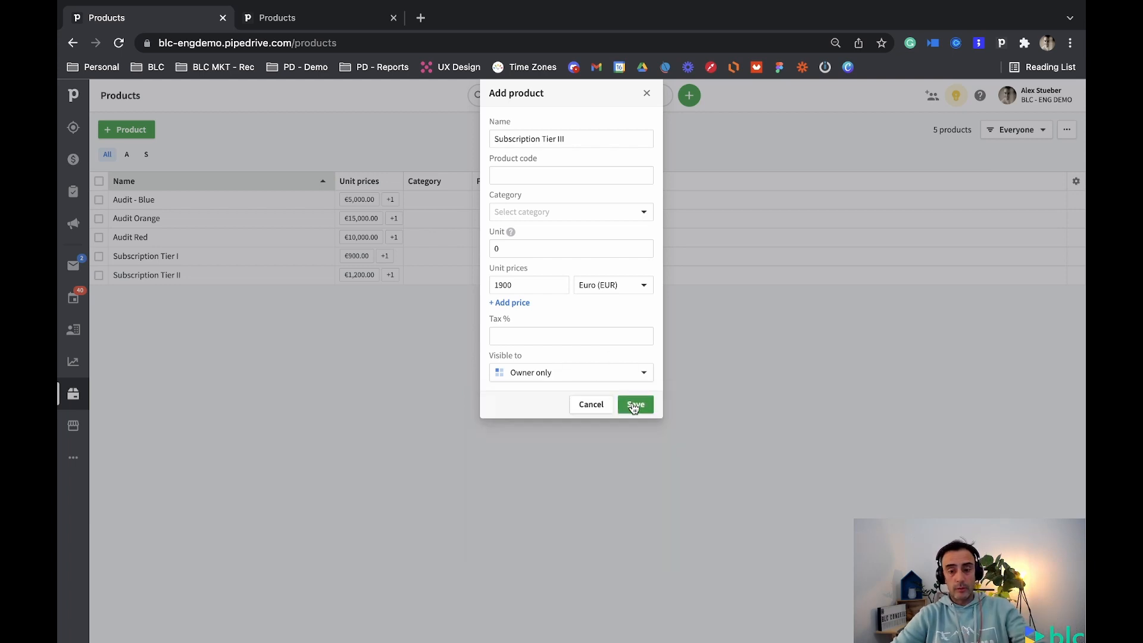
{"action": "left_click", "coordinate": [634, 405]}
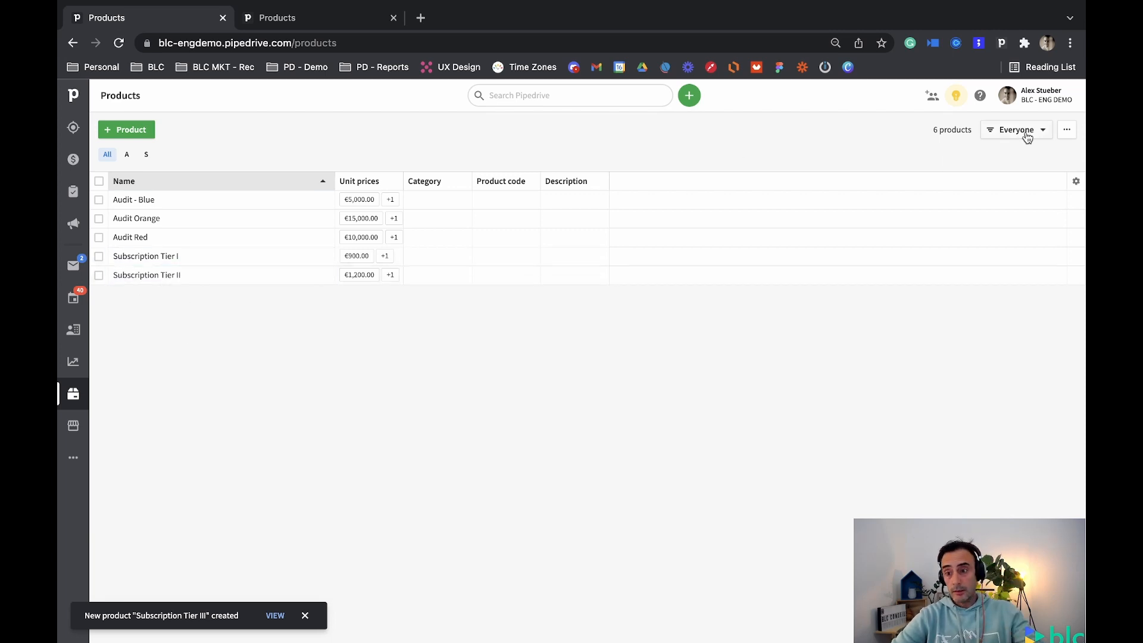
{"action": "left_click", "coordinate": [118, 41]}
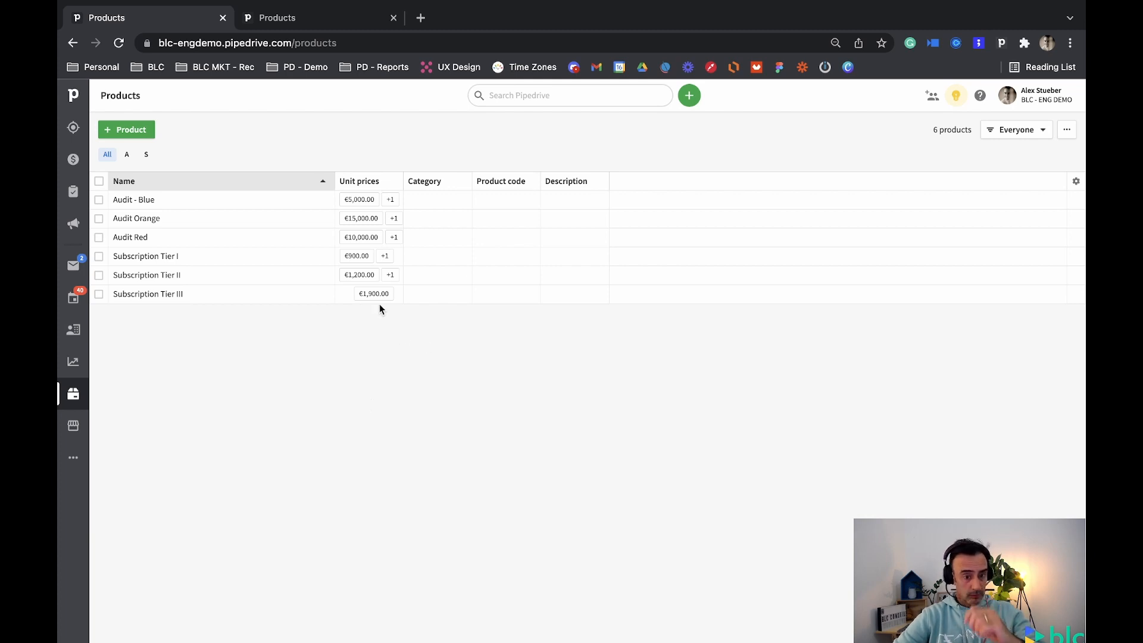
- Open the detail page of the Subscription Tier II product
{"action": "left_click", "coordinate": [146, 277]}
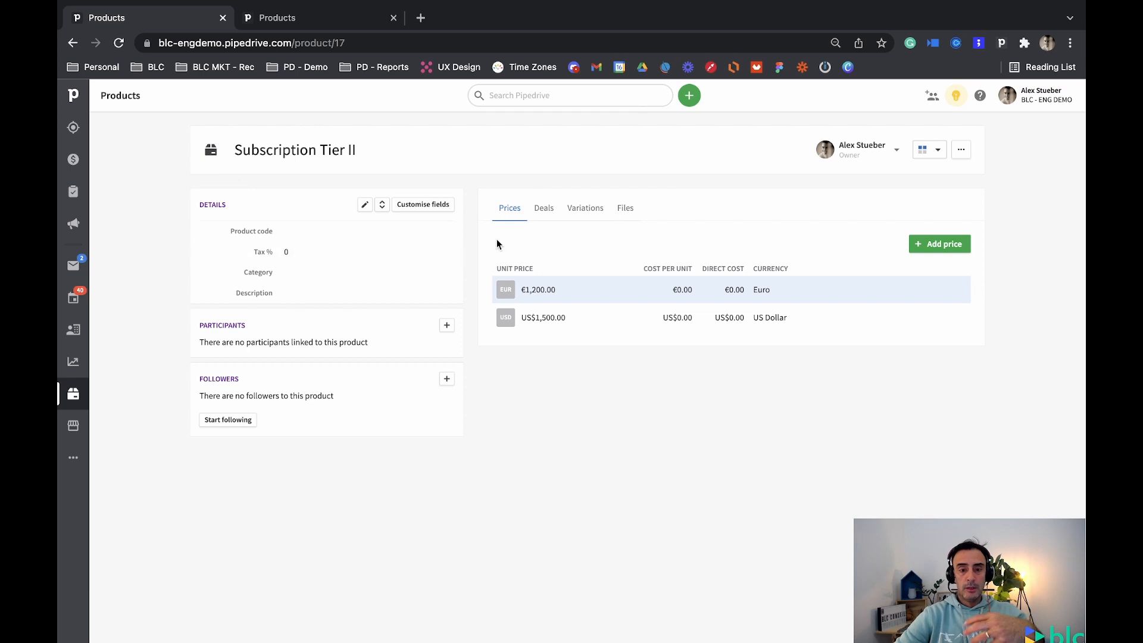
- Return to the product list and open the detail page of the Subscription Tier III product
{"action": "left_click_drag", "start_coordinate": [496, 268], "coordinate": [534, 269]}
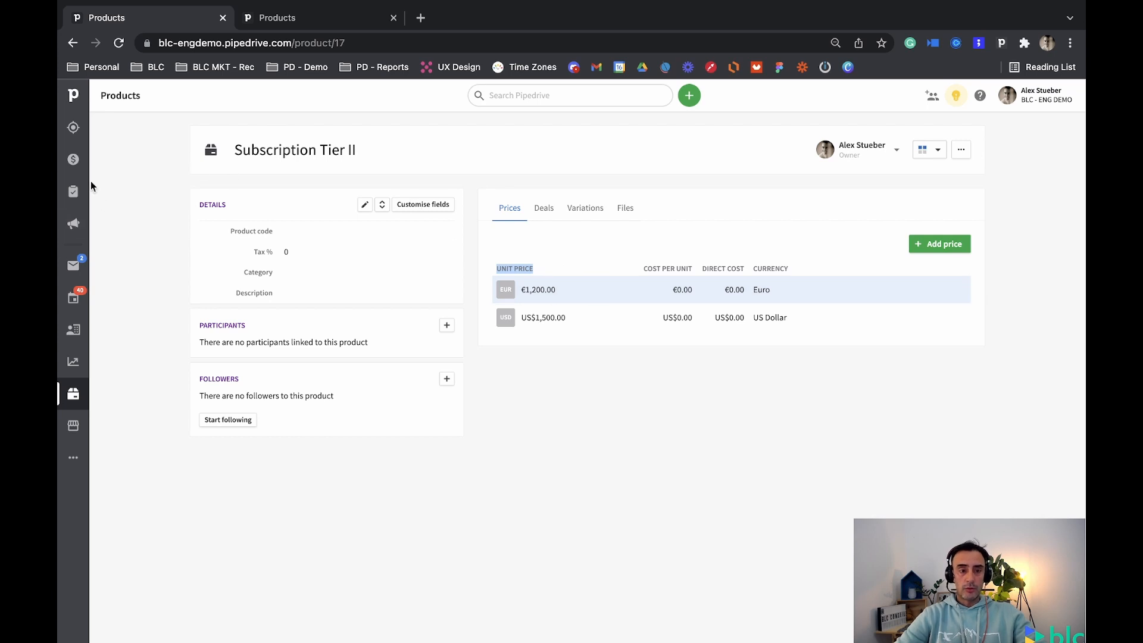
{"action": "left_click", "coordinate": [73, 393]}
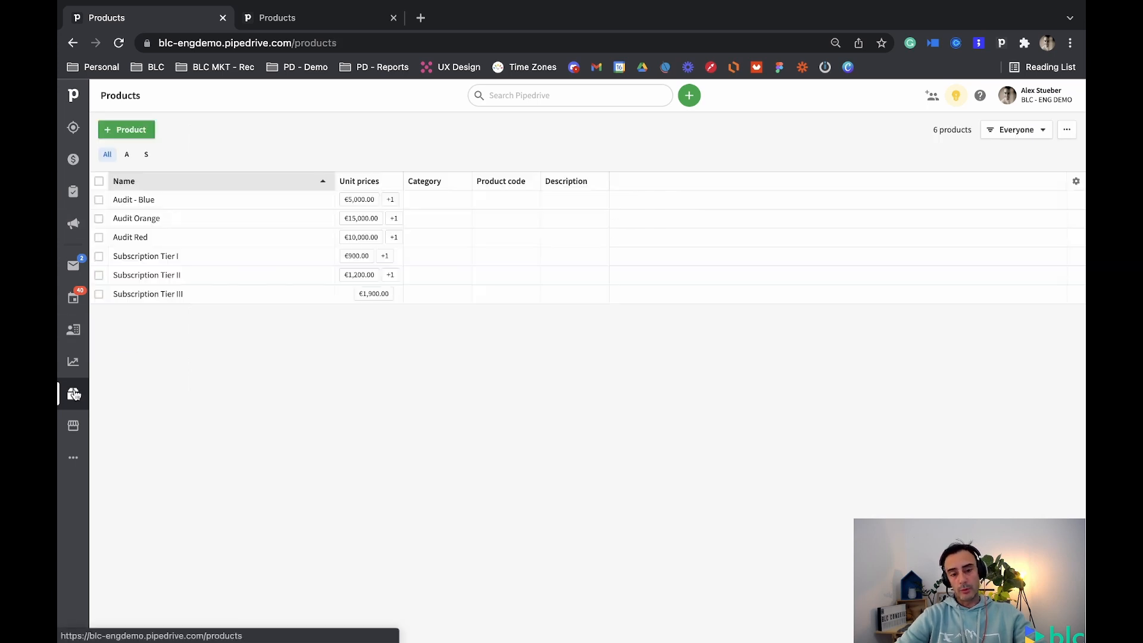
{"action": "left_click", "coordinate": [148, 295]}
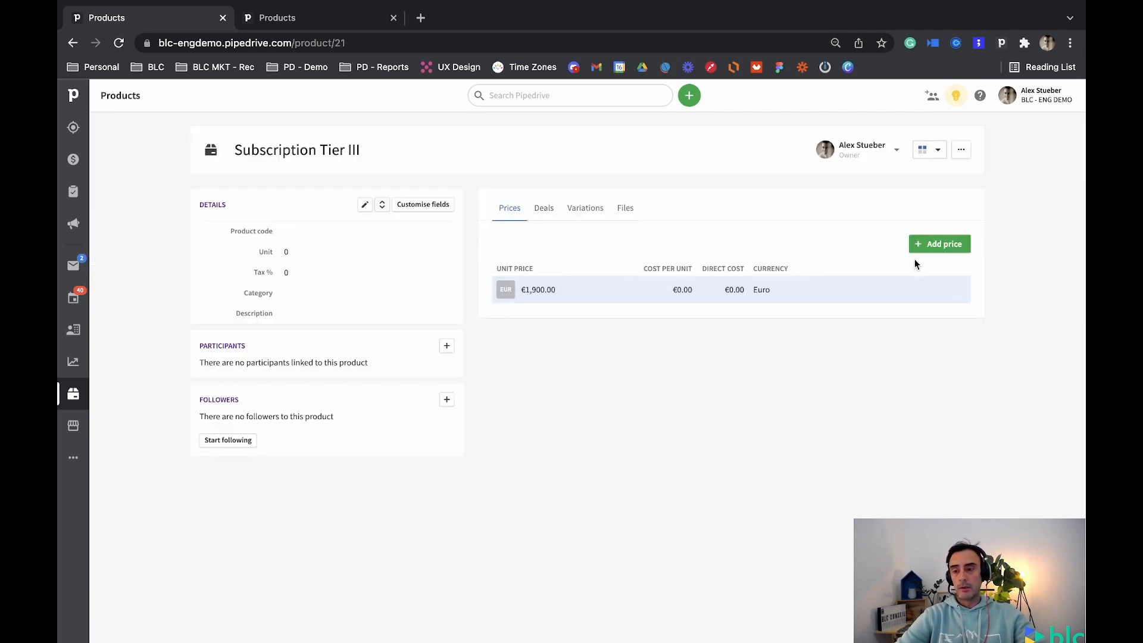
- Add a US Dollar (USD) price to the product with a unit price of 2100 and save it
{"action": "left_click", "coordinate": [925, 247]}
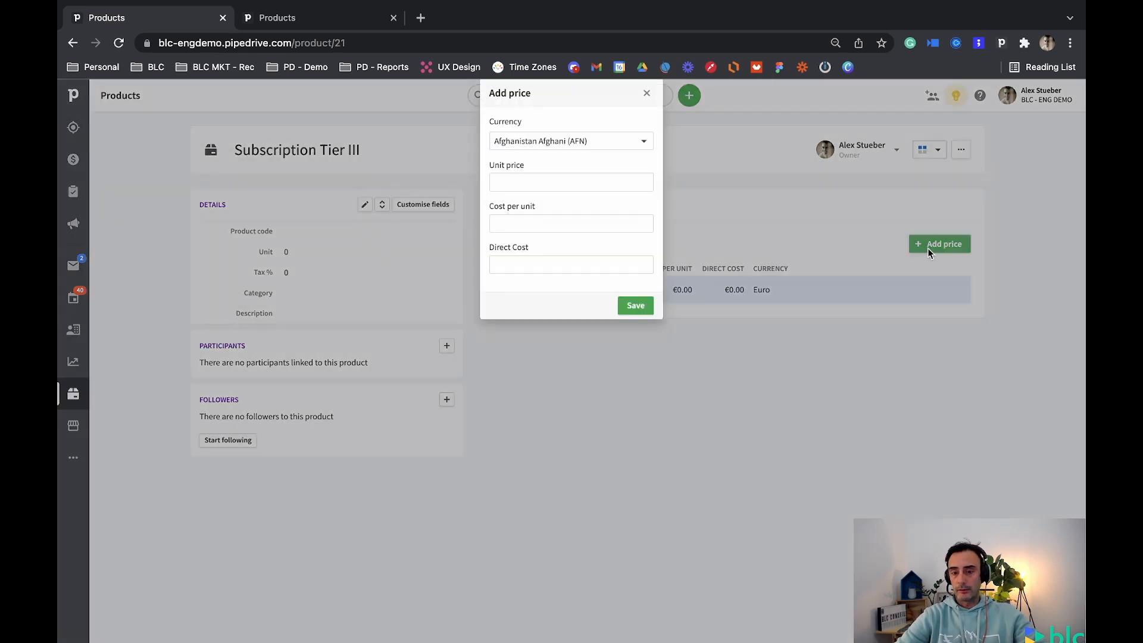
{"action": "left_click", "coordinate": [594, 143]}
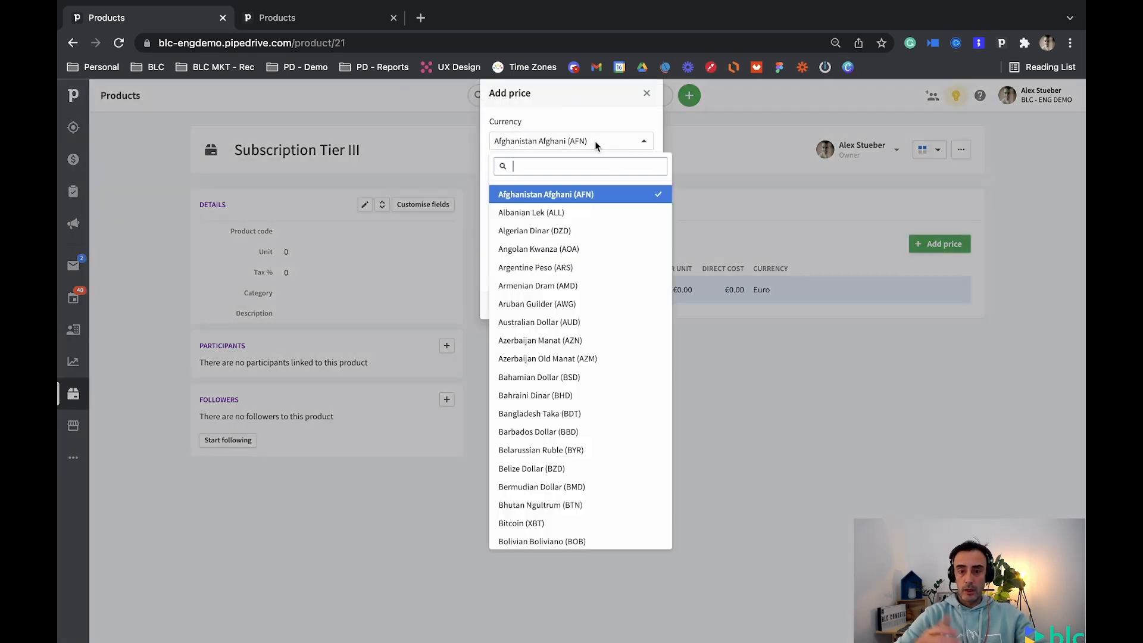
{"action": "type", "text": "usd"}
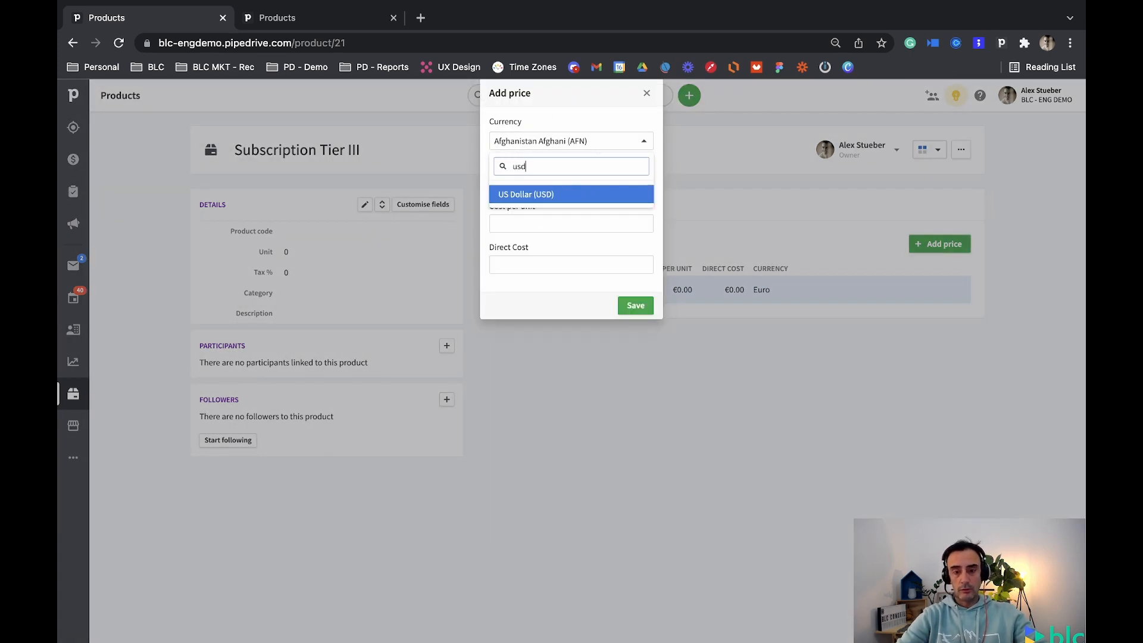
{"action": "left_click", "coordinate": [527, 191]}
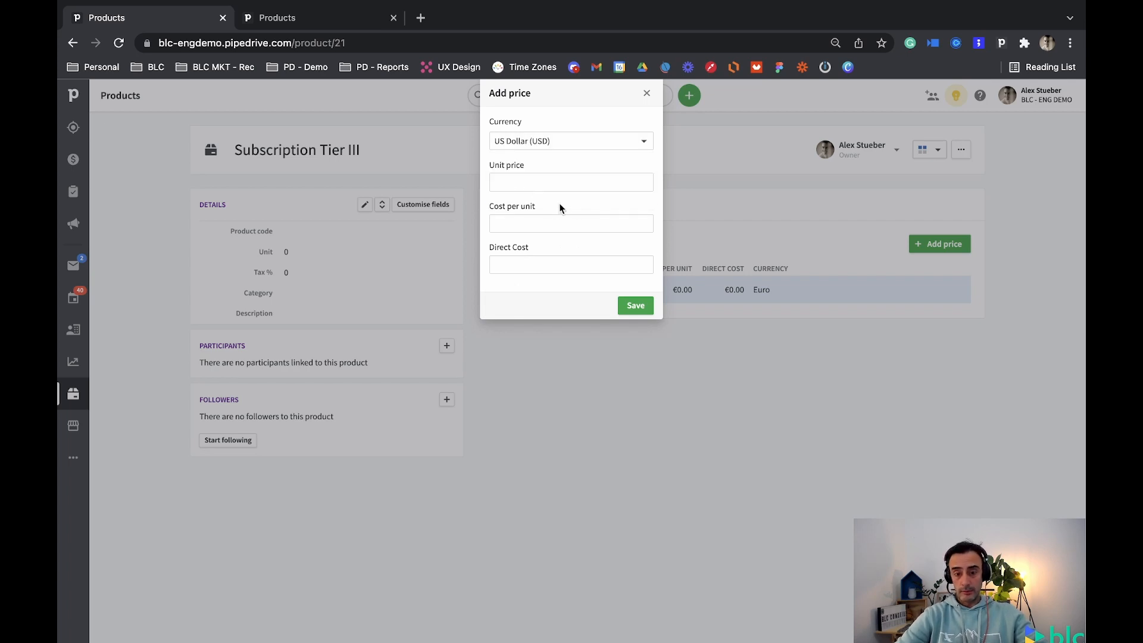
{"action": "left_click", "coordinate": [503, 181]}
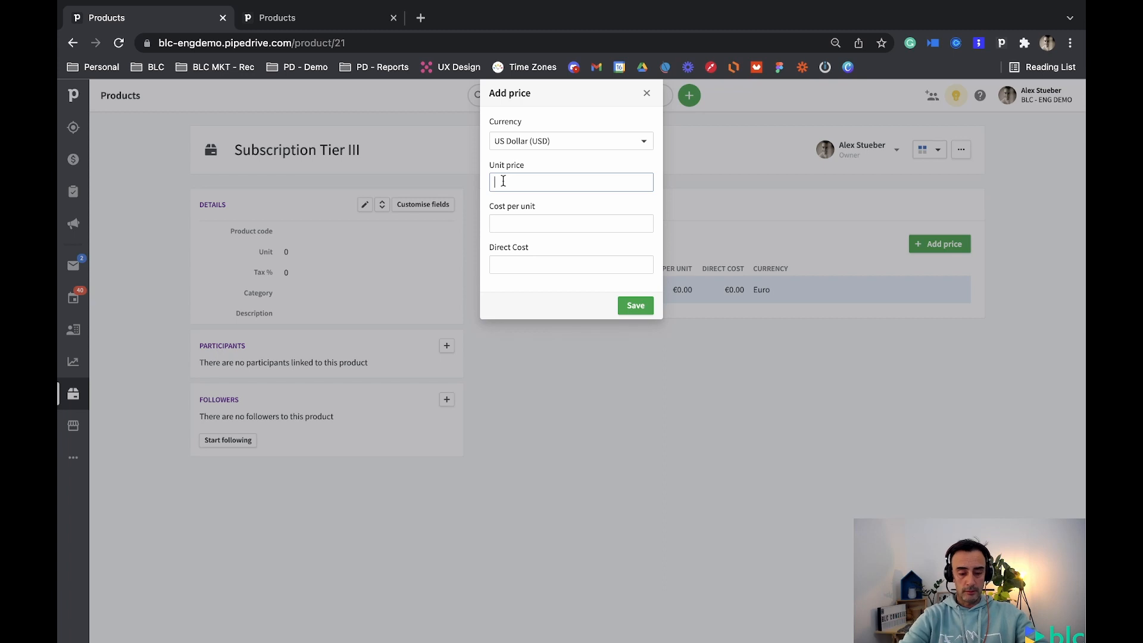
{"action": "type", "text": "2100"}
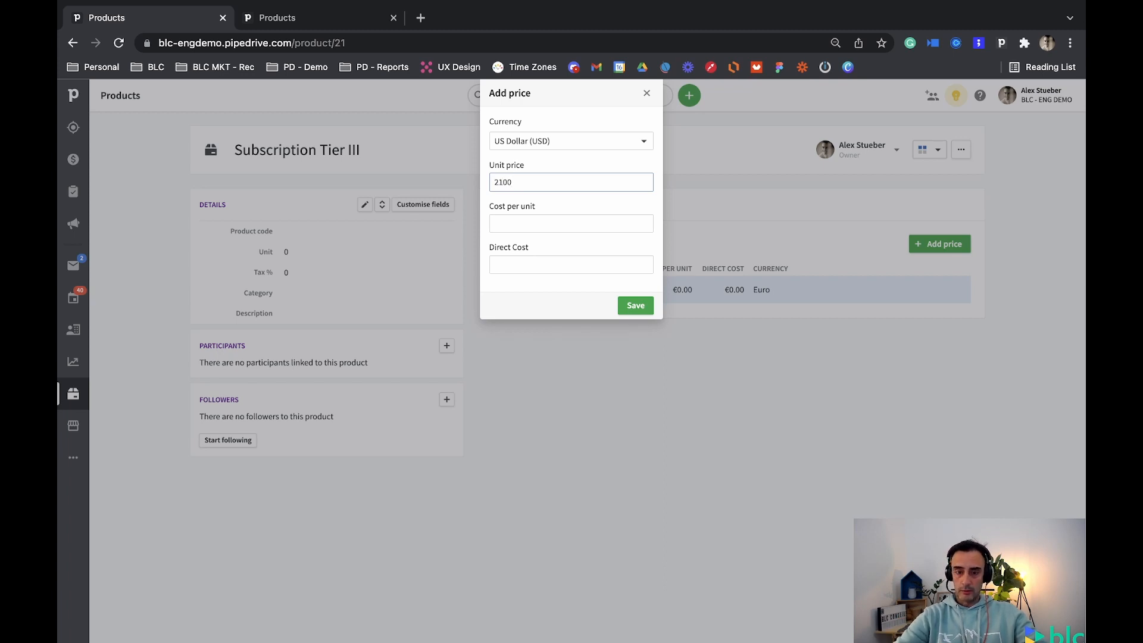
{"action": "left_click", "coordinate": [632, 305]}
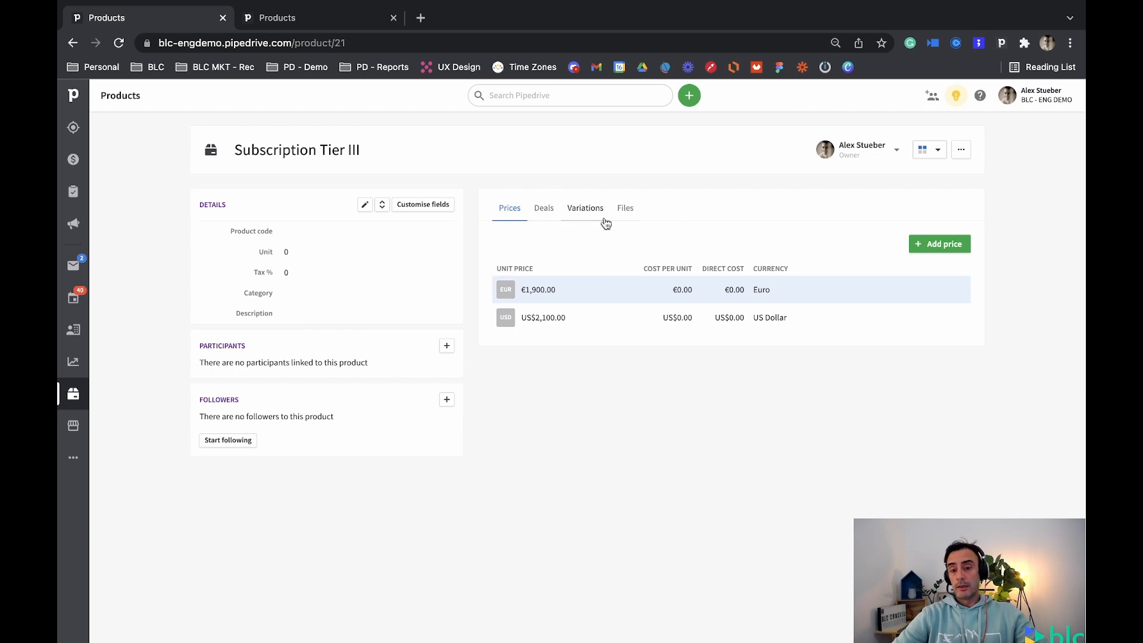
- Check the Price variations option in the Products settings and show the variations of Subscription Tier III
{"action": "left_click", "coordinate": [304, 14]}
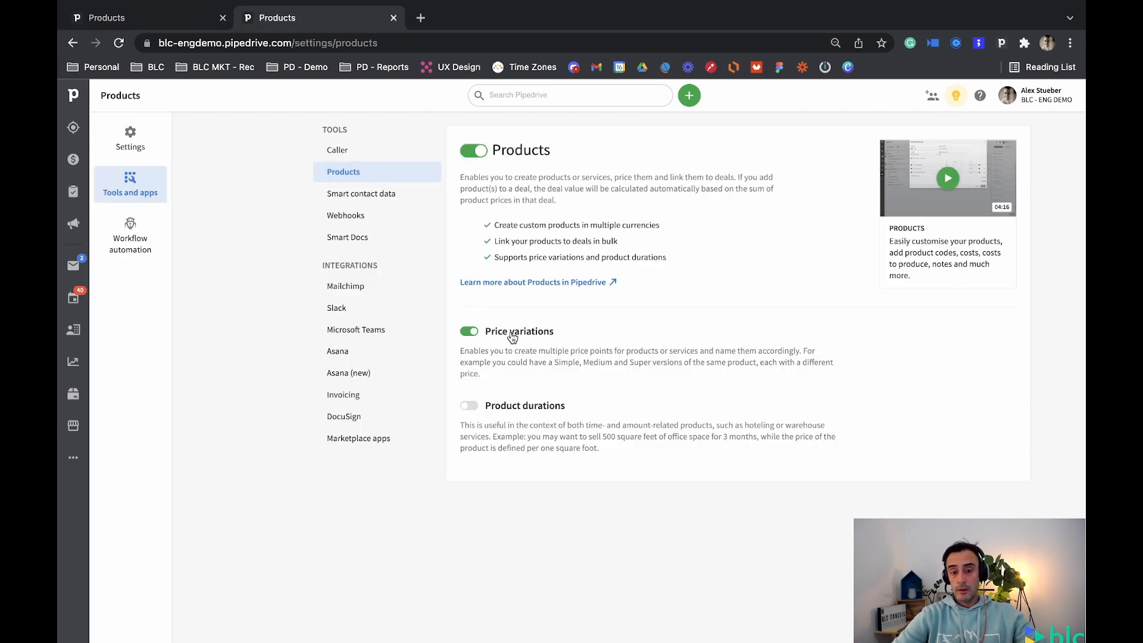
{"action": "left_click", "coordinate": [156, 26]}
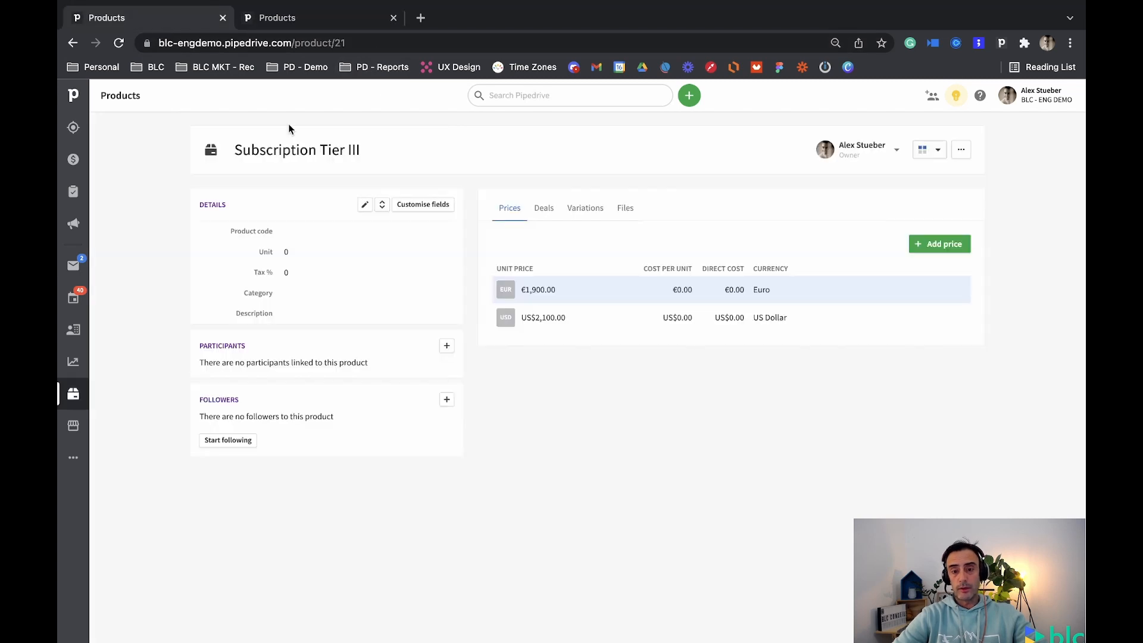
{"action": "left_click", "coordinate": [590, 211]}
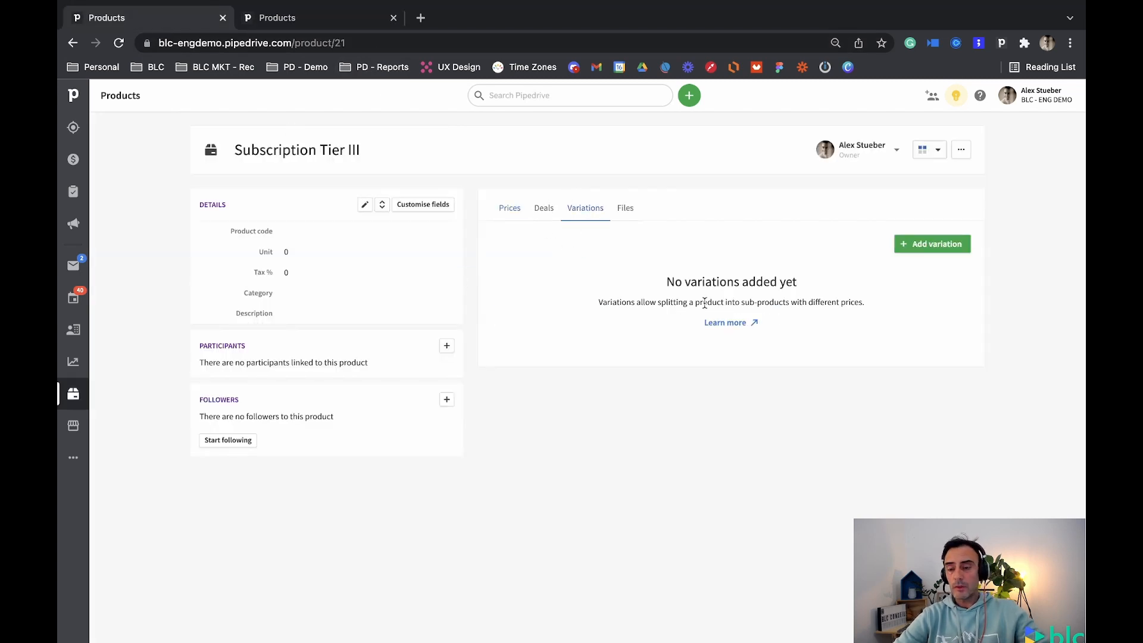
- Start a new product variation in Euro (EUR) and name it Annually
{"action": "left_click", "coordinate": [945, 247]}
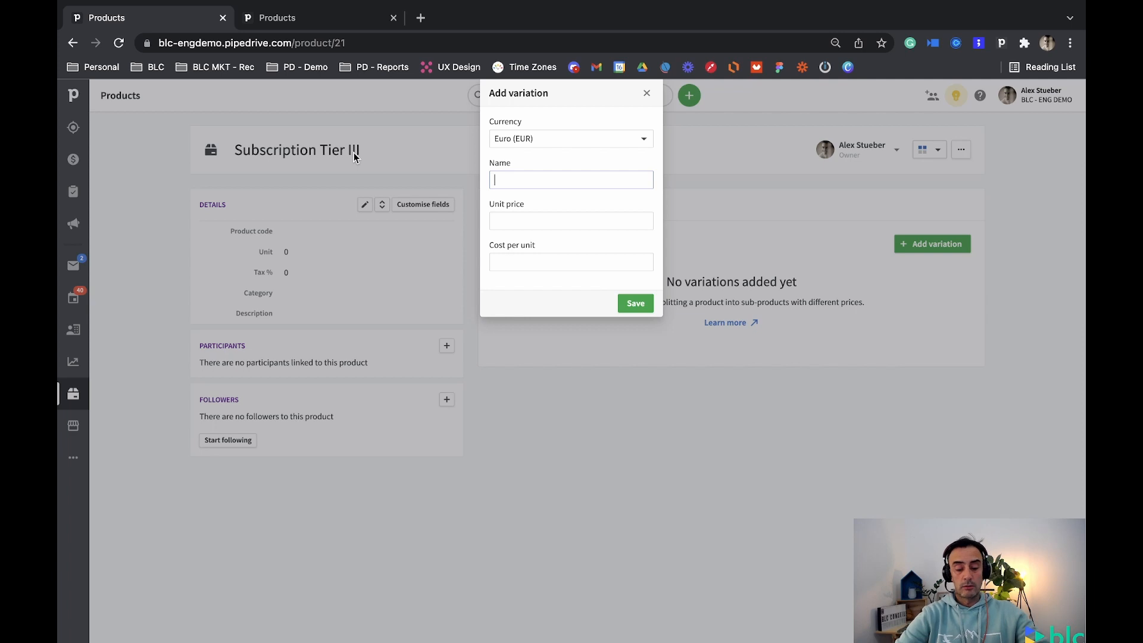
{"action": "type", "text": "A"}
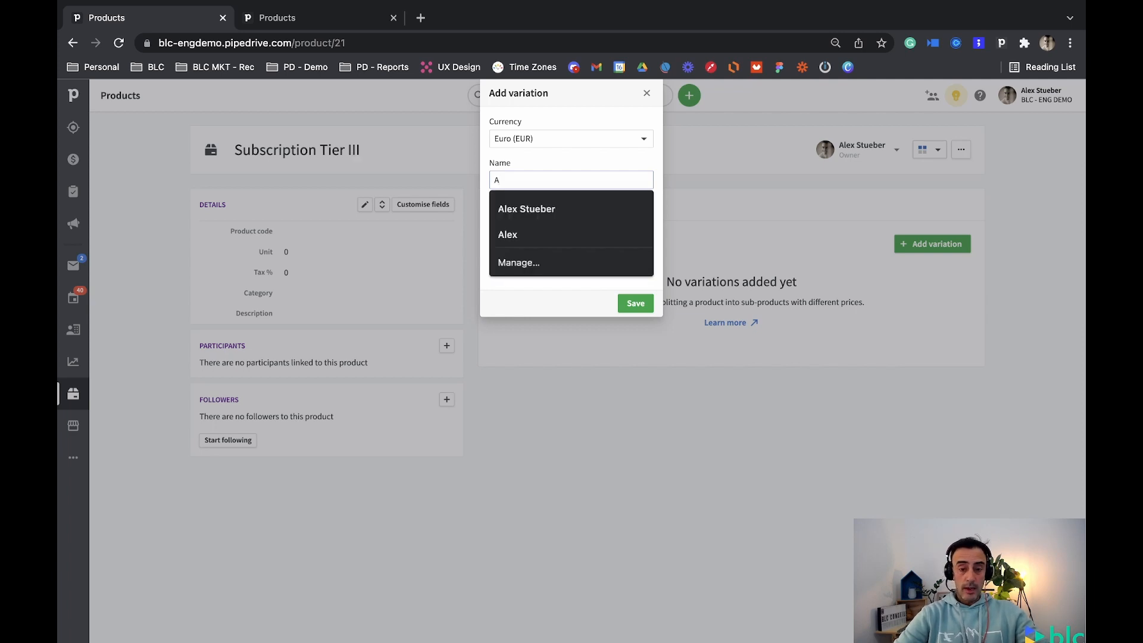
{"action": "type", "text": "nn"}
{"action": "type", "text": "ually"}
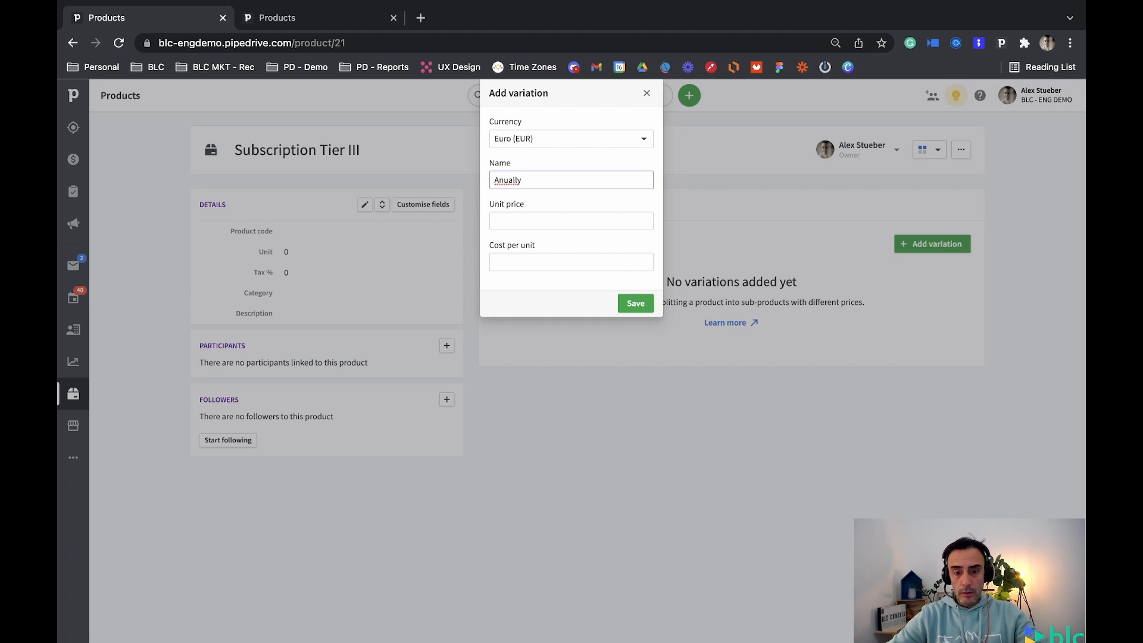
{"action": "left_click", "coordinate": [507, 179]}
{"action": "type", "text": "n"}
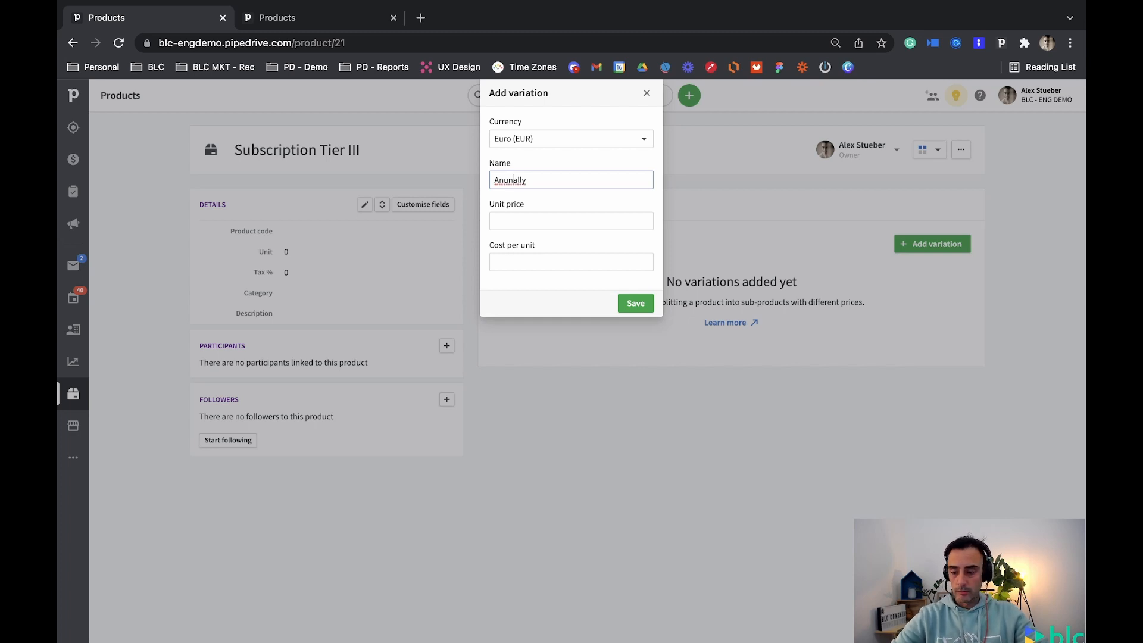
{"action": "key", "text": "BackSpace"}
{"action": "key", "text": "Left"}
{"action": "type", "text": "n"}
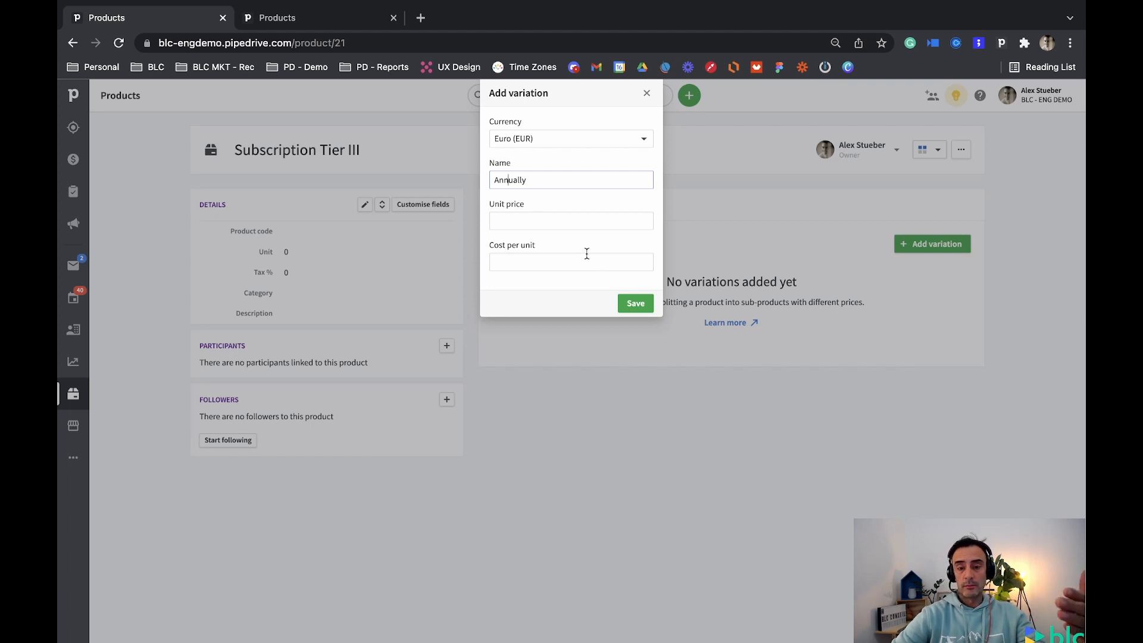
- Set the Annually variation's unit price to 10000 and save the variation
{"action": "left_click", "coordinate": [636, 307]}
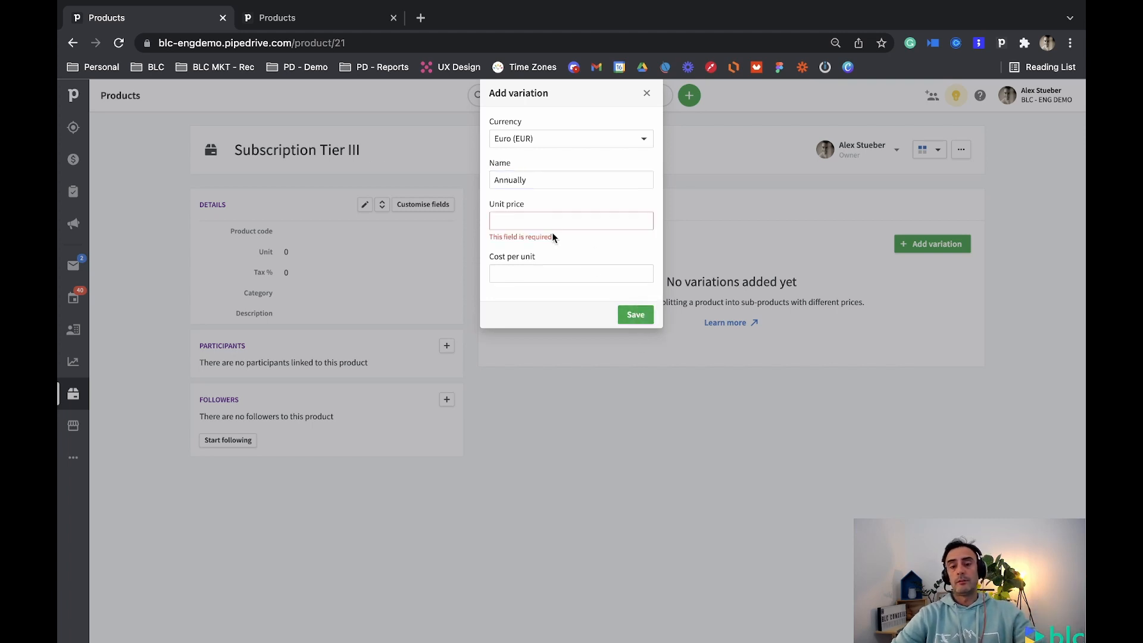
{"action": "left_click", "coordinate": [523, 222]}
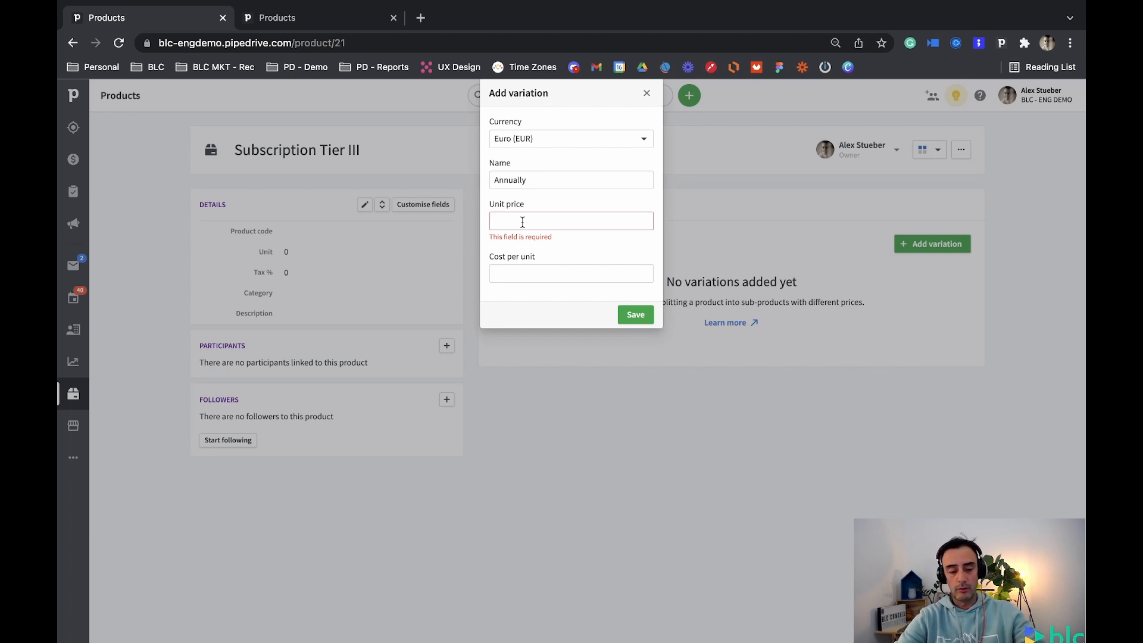
{"action": "left_click", "coordinate": [523, 222]}
{"action": "type", "text": "10000"}
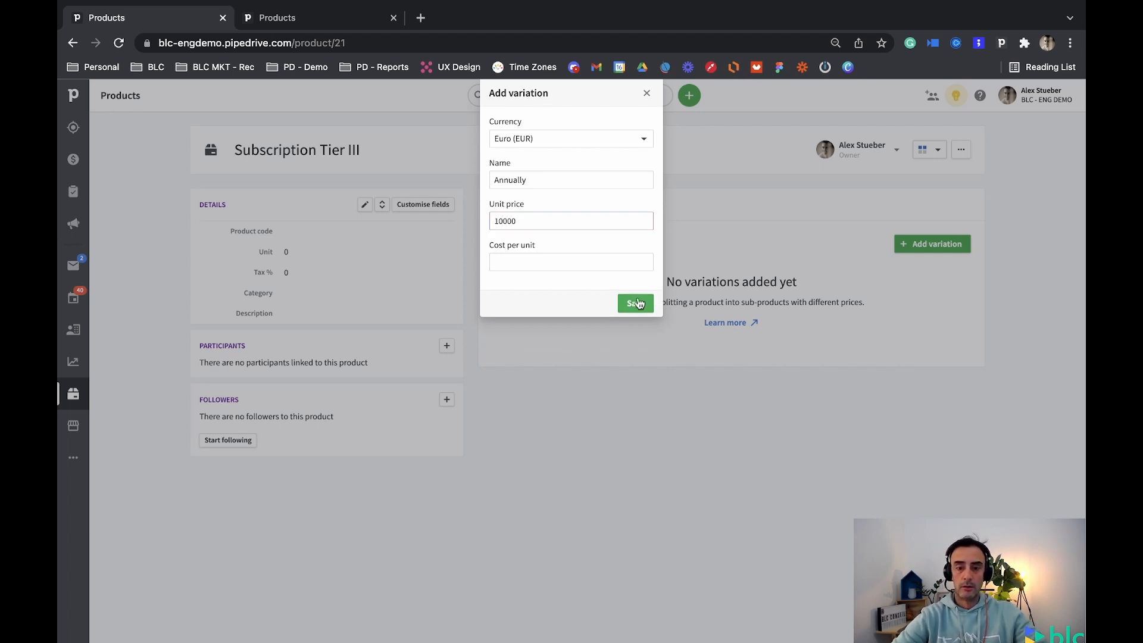
{"action": "left_click", "coordinate": [637, 303]}
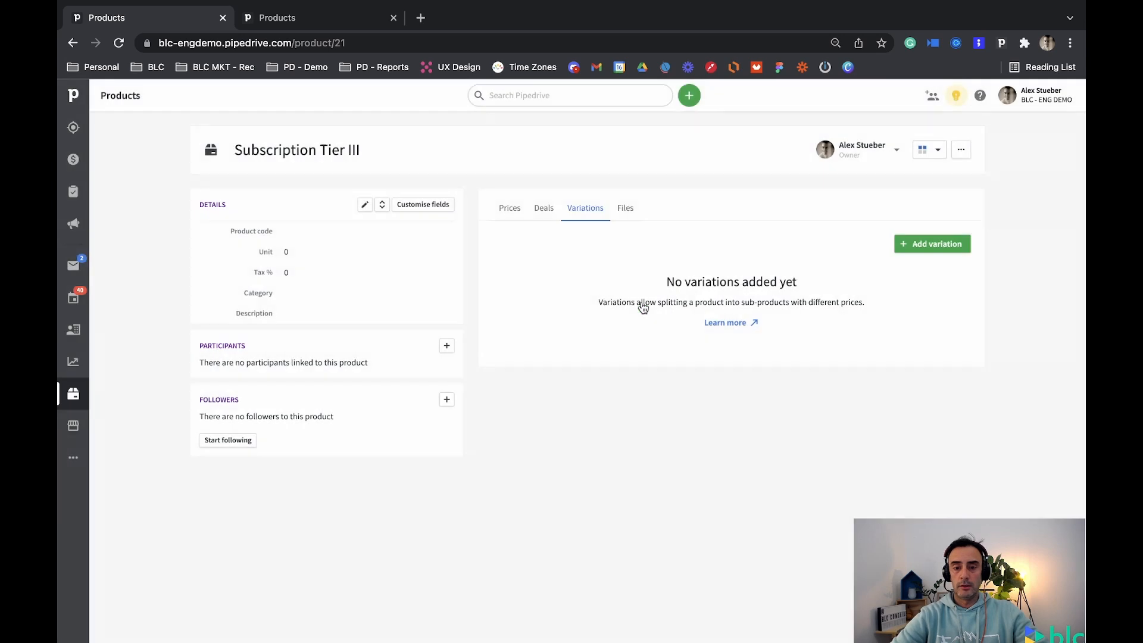
- Add a second variation named Monthly with a unit price of 5000 in Euro (EUR) and save it
{"action": "left_click", "coordinate": [934, 247]}
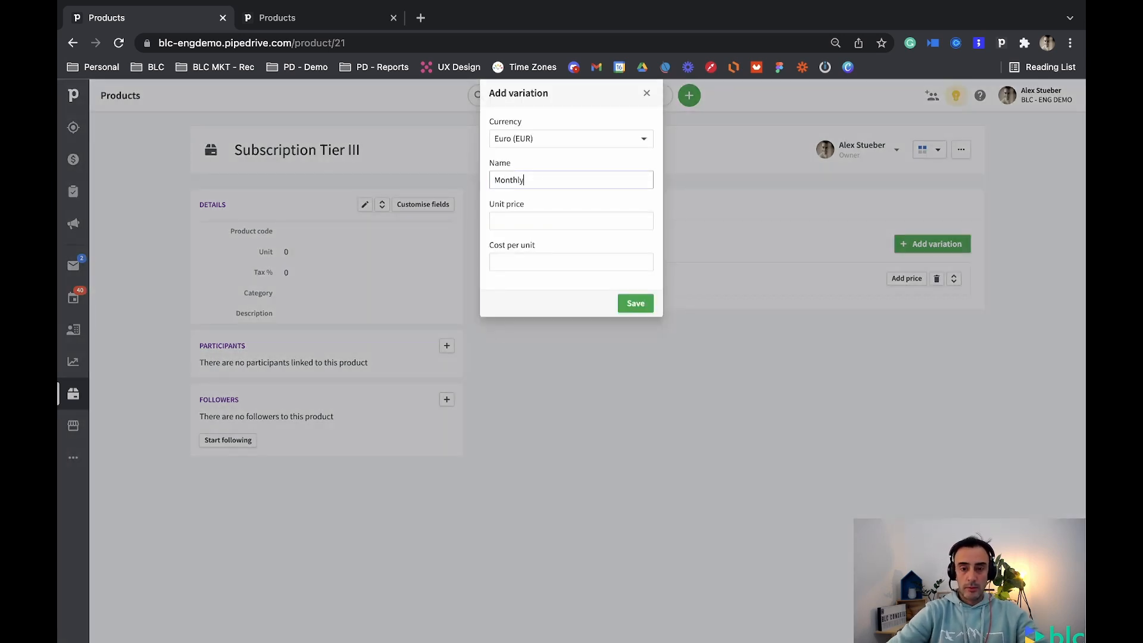
{"action": "left_click", "coordinate": [536, 217]}
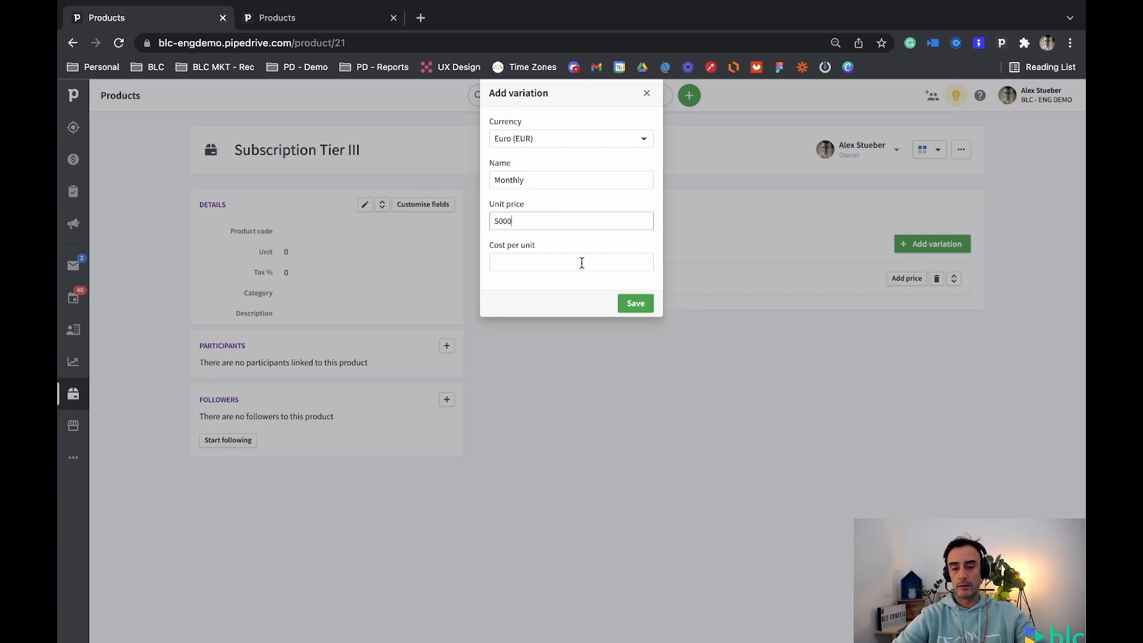
{"action": "left_click", "coordinate": [627, 303]}
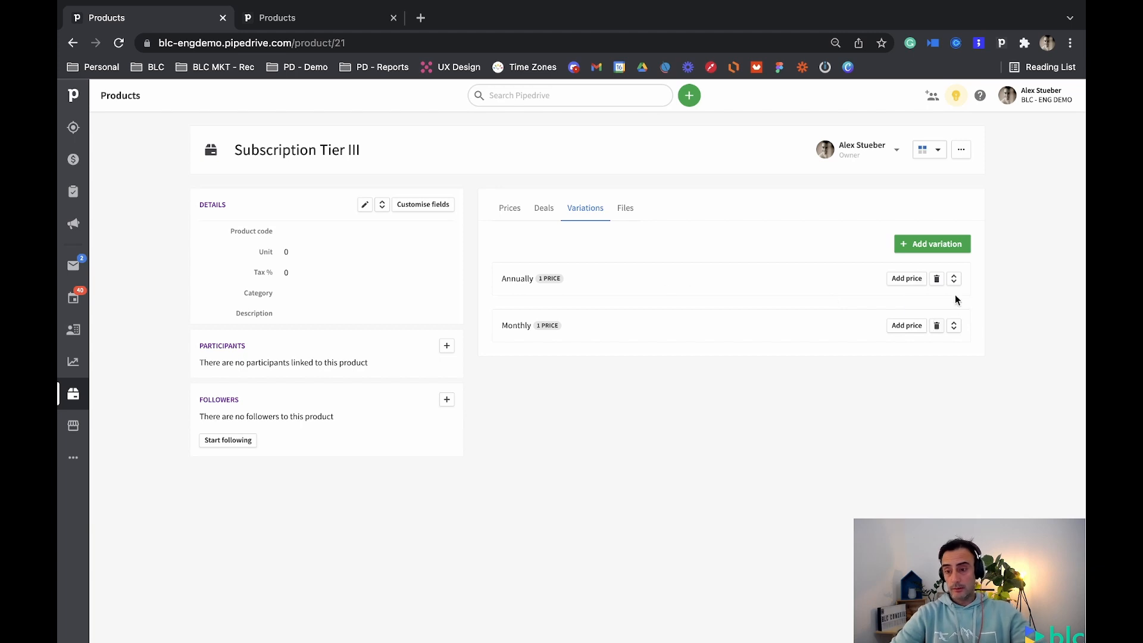
- Delete the Annually and Monthly variations from the product
{"action": "left_click", "coordinate": [937, 278]}
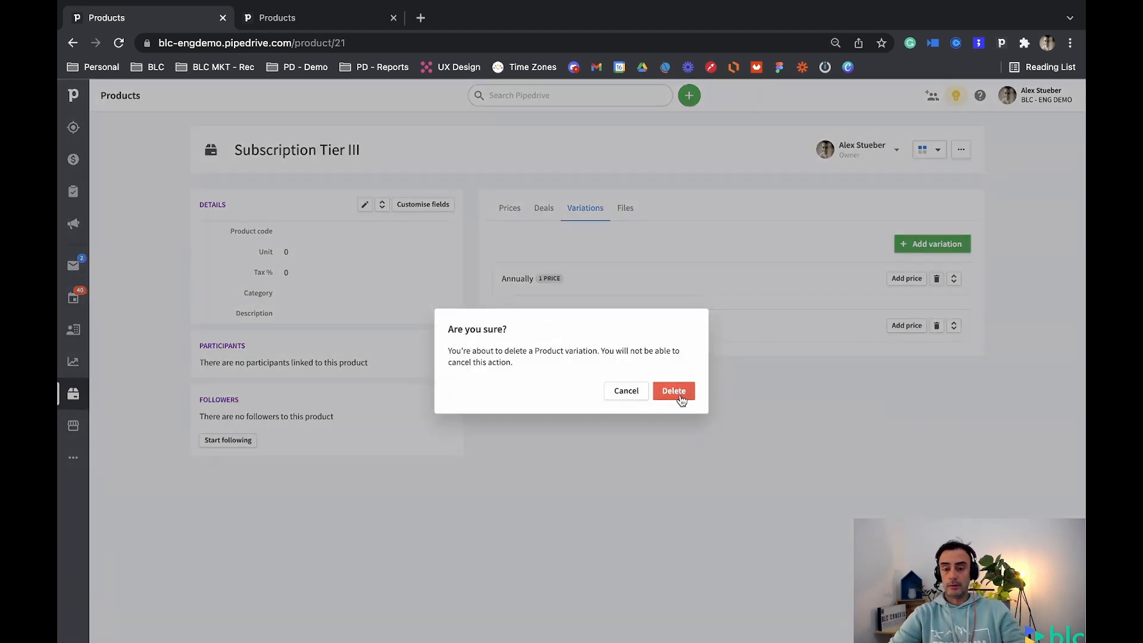
{"action": "left_click", "coordinate": [683, 396]}
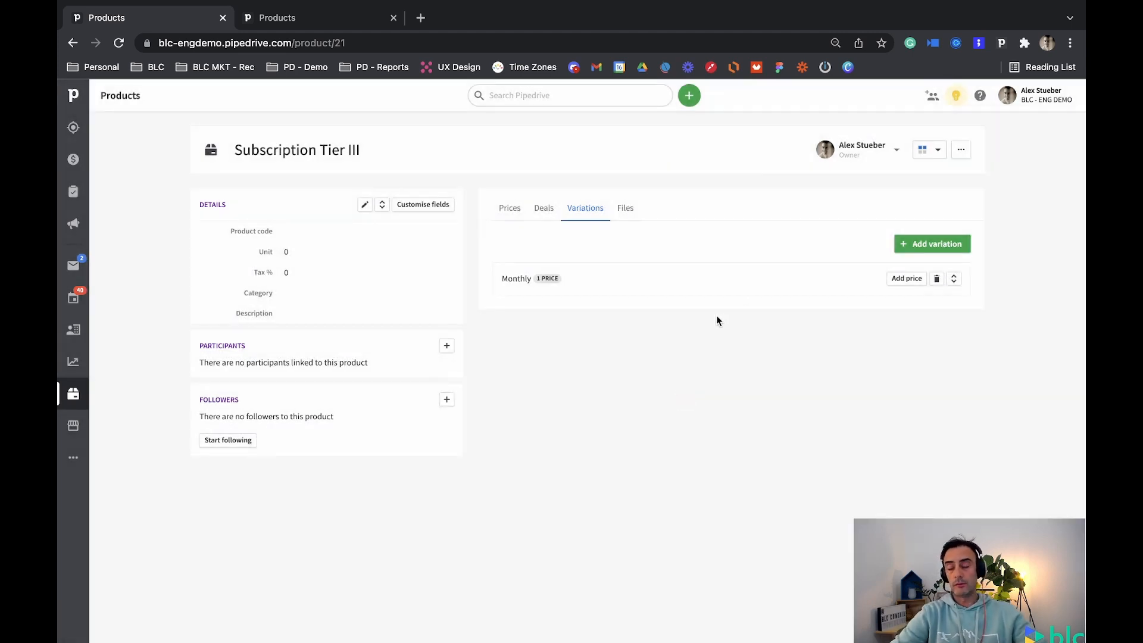
{"action": "left_click", "coordinate": [936, 278]}
{"action": "left_click", "coordinate": [674, 394]}
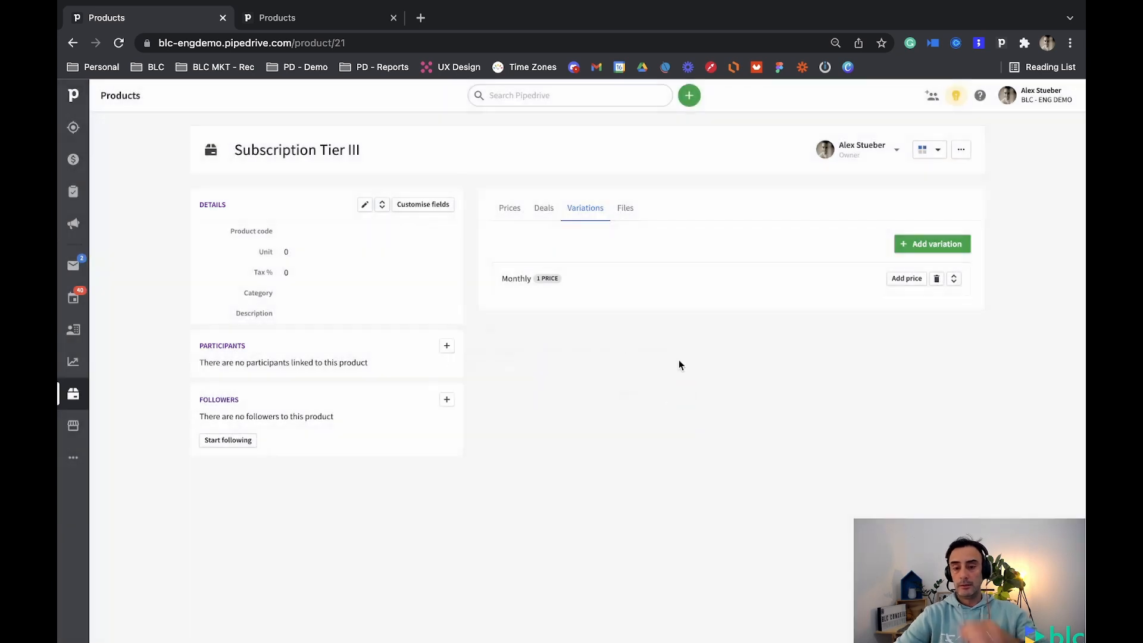
- View the product's files section and return to its prices
{"action": "left_click", "coordinate": [635, 214]}
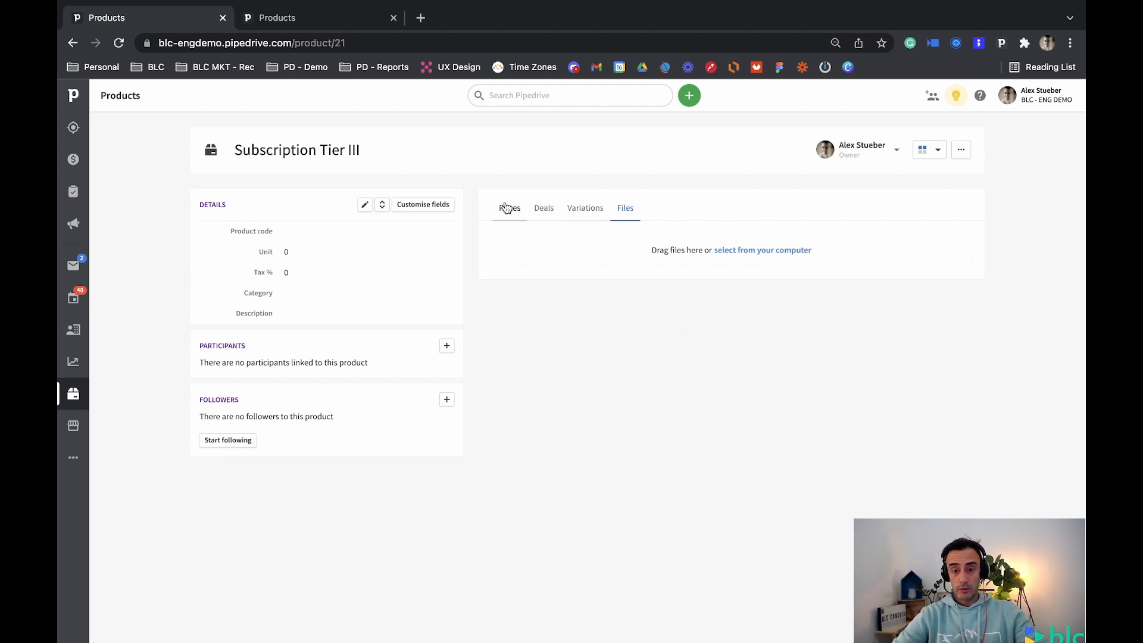
{"action": "left_click", "coordinate": [518, 207]}
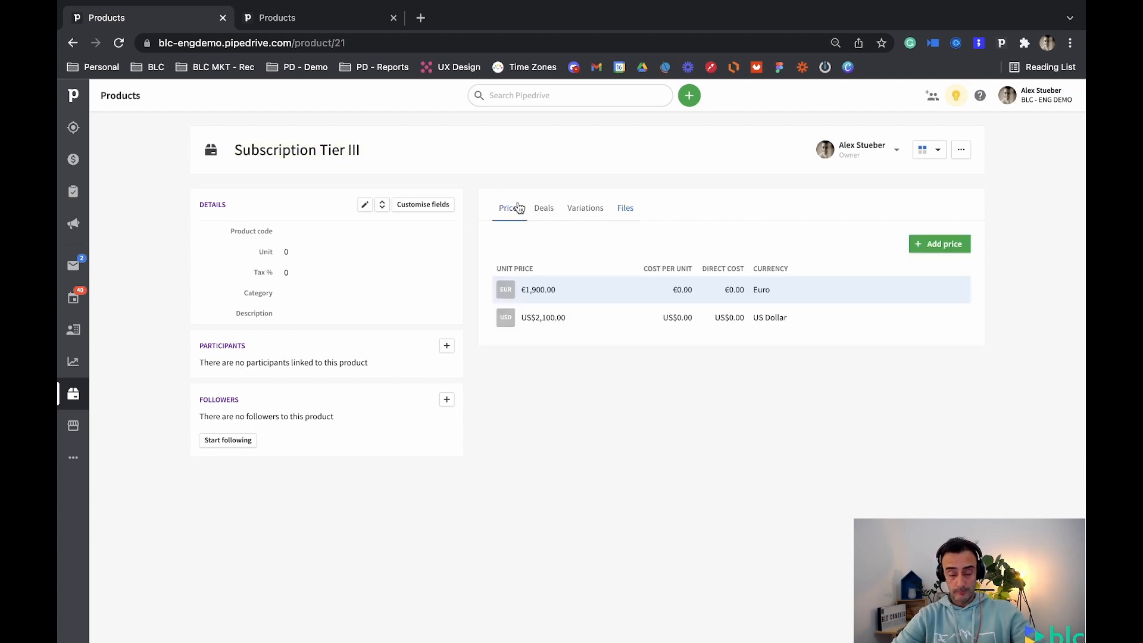
- Create a new category named Subscription, assign it to Subscription Tier III and save the change
{"action": "left_click", "coordinate": [294, 296]}
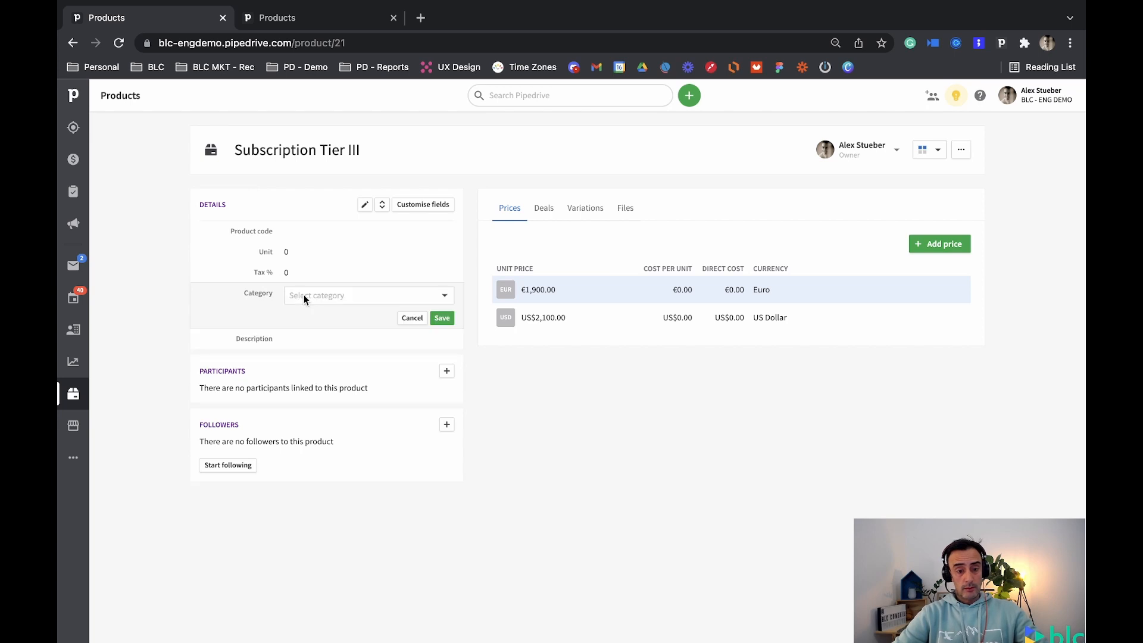
{"action": "left_click", "coordinate": [310, 296]}
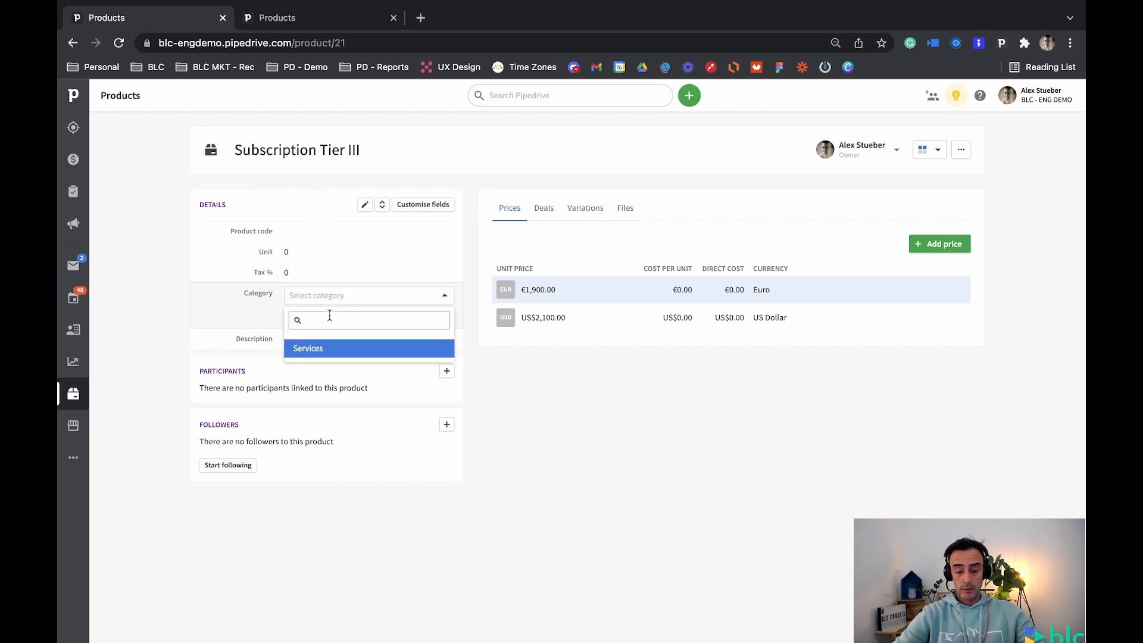
{"action": "type", "text": "Sub"}
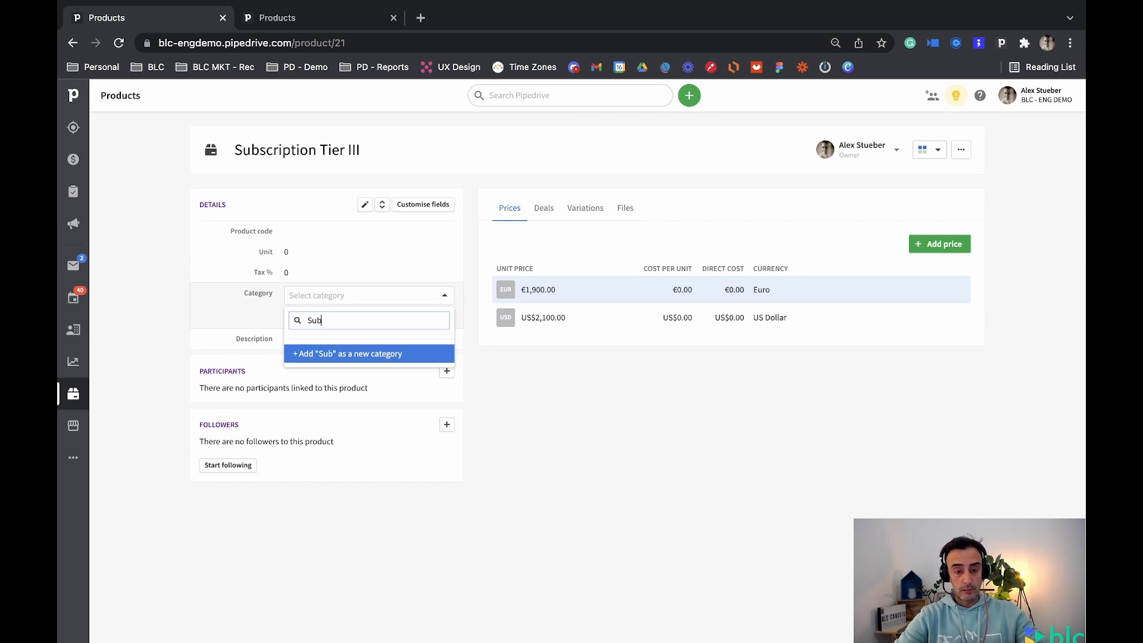
{"action": "type", "text": "scr"}
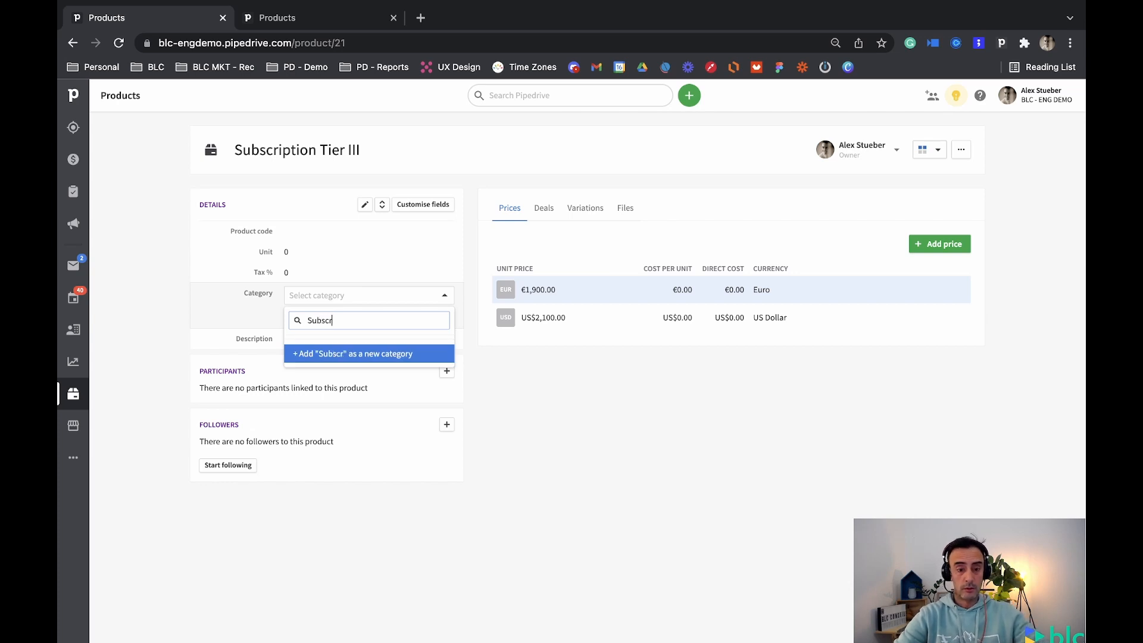
{"action": "type", "text": "iption"}
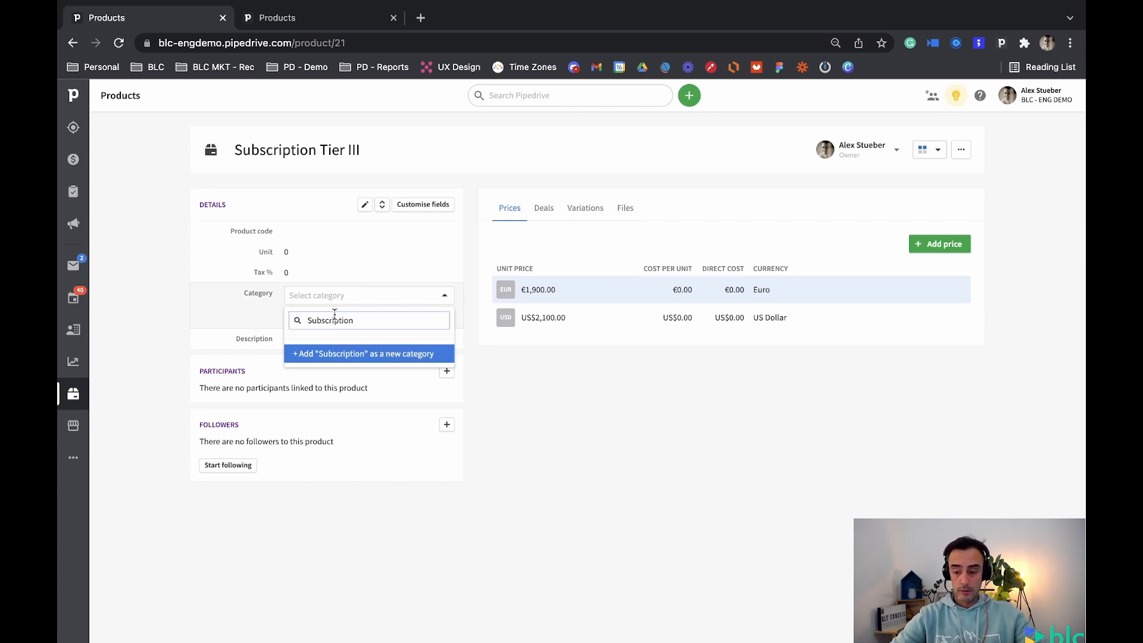
{"action": "key", "text": "Return"}
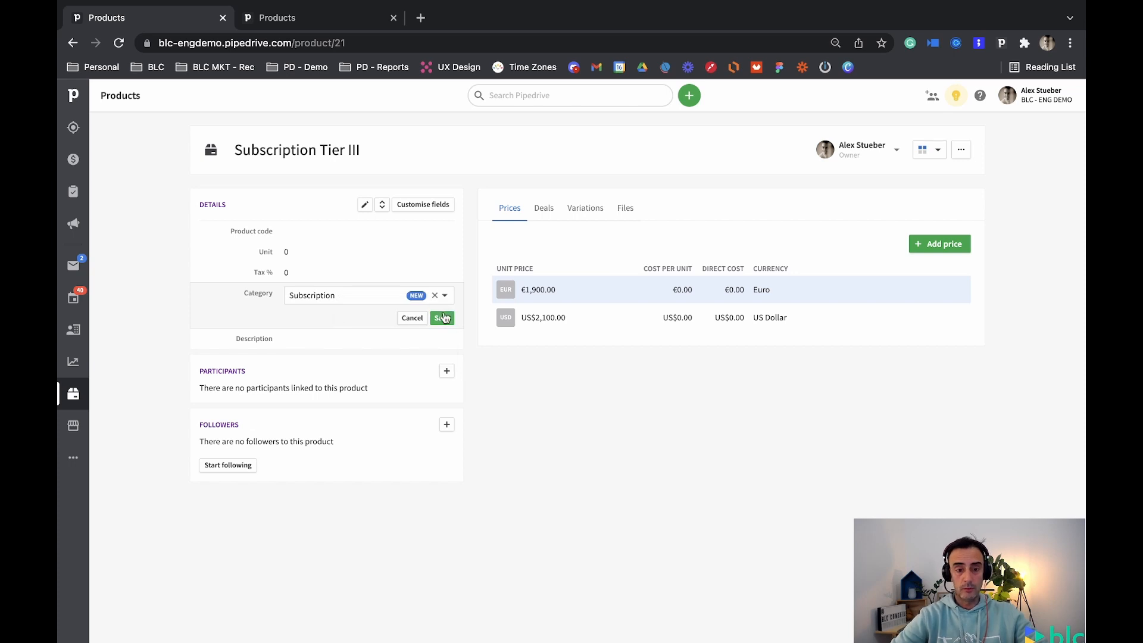
{"action": "left_click", "coordinate": [443, 317]}
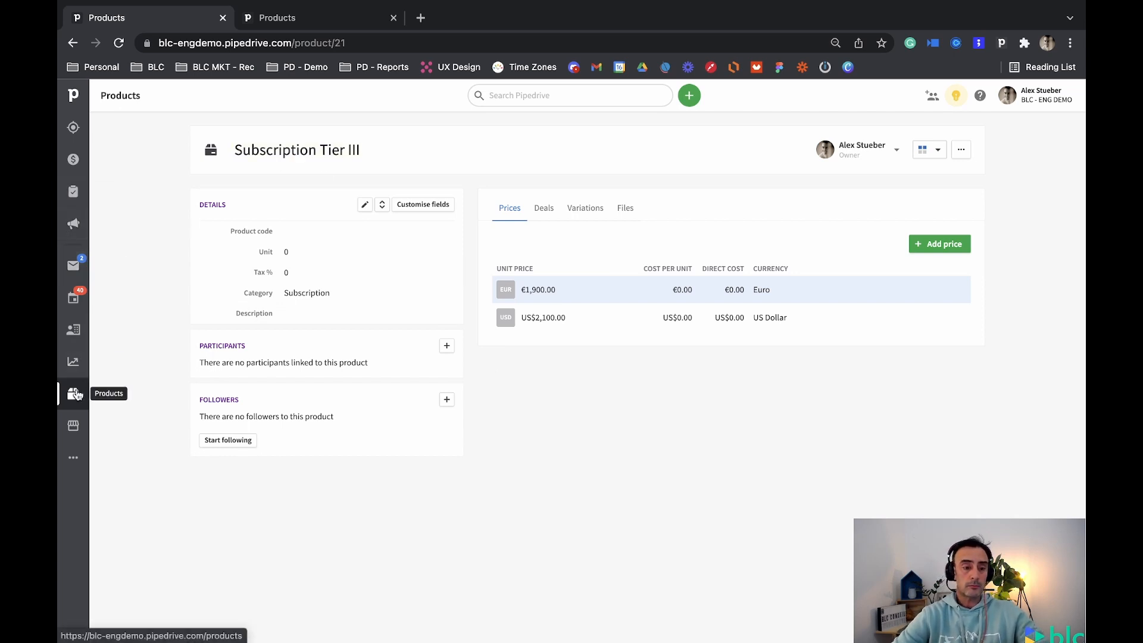
- Return to the product list and set the category of Audit - Blue to Services
{"action": "left_click", "coordinate": [74, 395]}
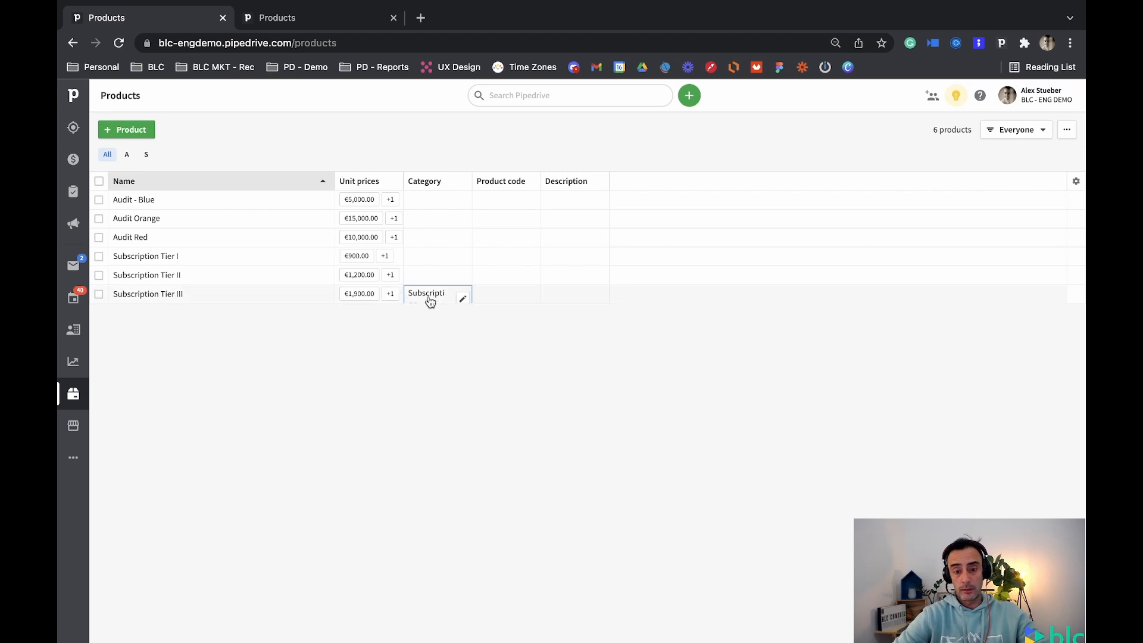
{"action": "scroll", "coordinate": [438, 301], "scroll_direction": "down", "scroll_amount": 1}
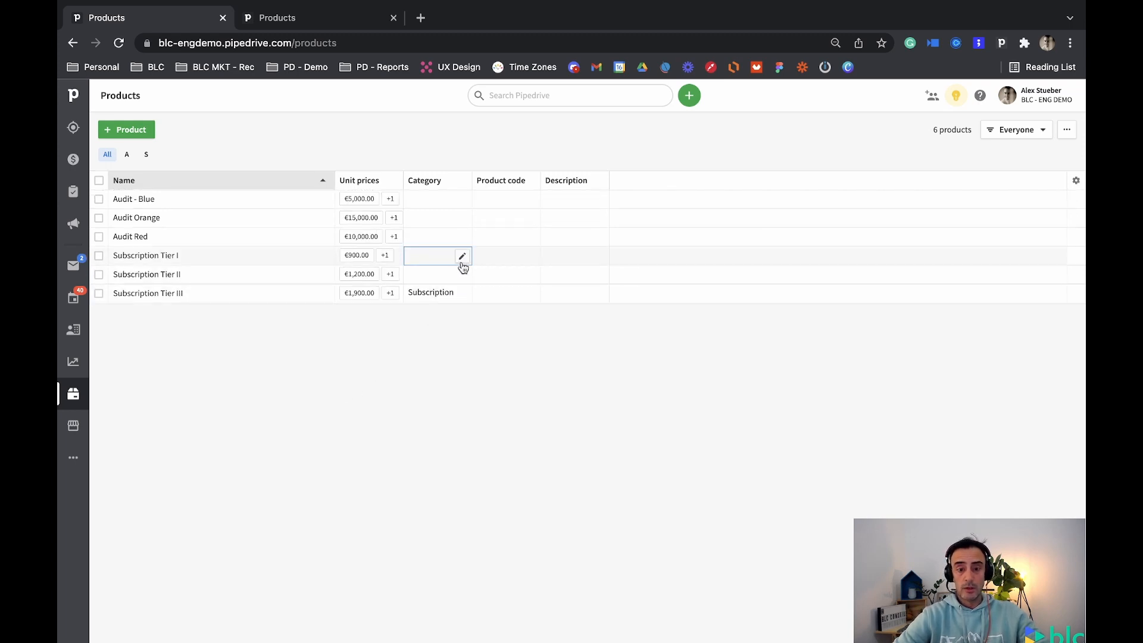
{"action": "left_click", "coordinate": [462, 199]}
{"action": "left_click", "coordinate": [480, 244]}
{"action": "left_click", "coordinate": [491, 297]}
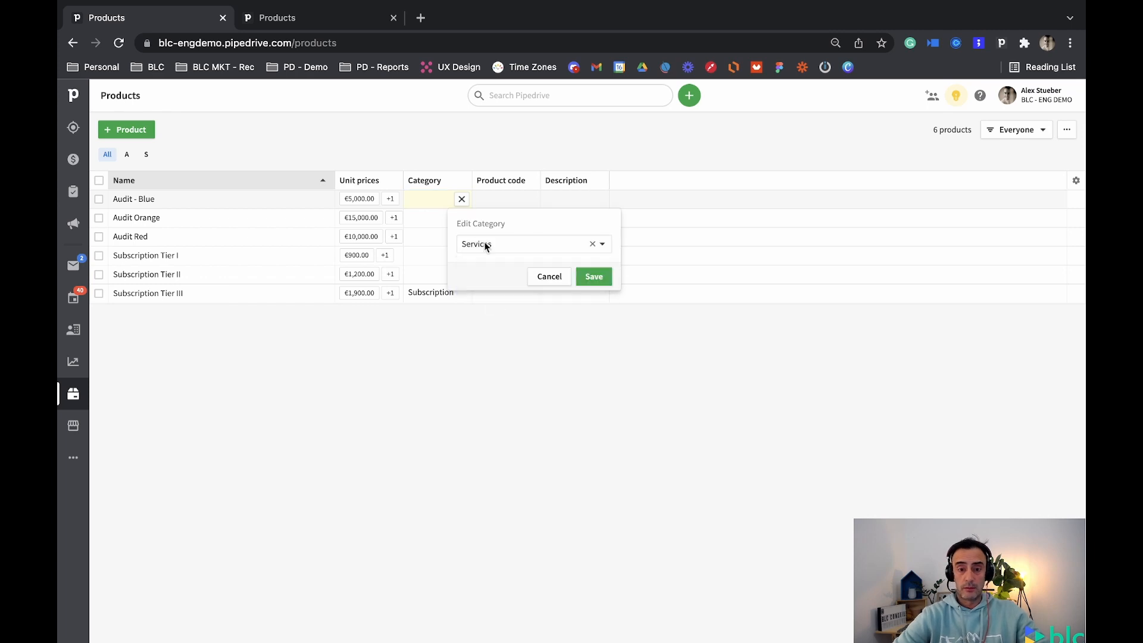
{"action": "left_click", "coordinate": [574, 284]}
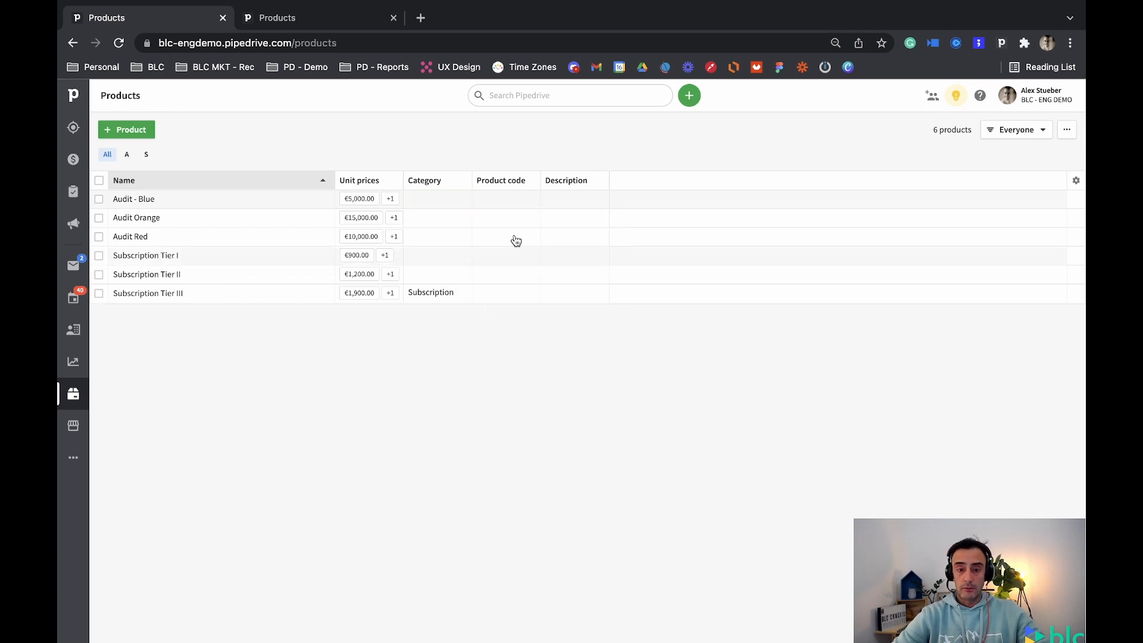
- Assign the Services category to both Audit Orange and Audit Red, saving each one
{"action": "left_click", "coordinate": [461, 218]}
{"action": "left_click", "coordinate": [481, 264]}
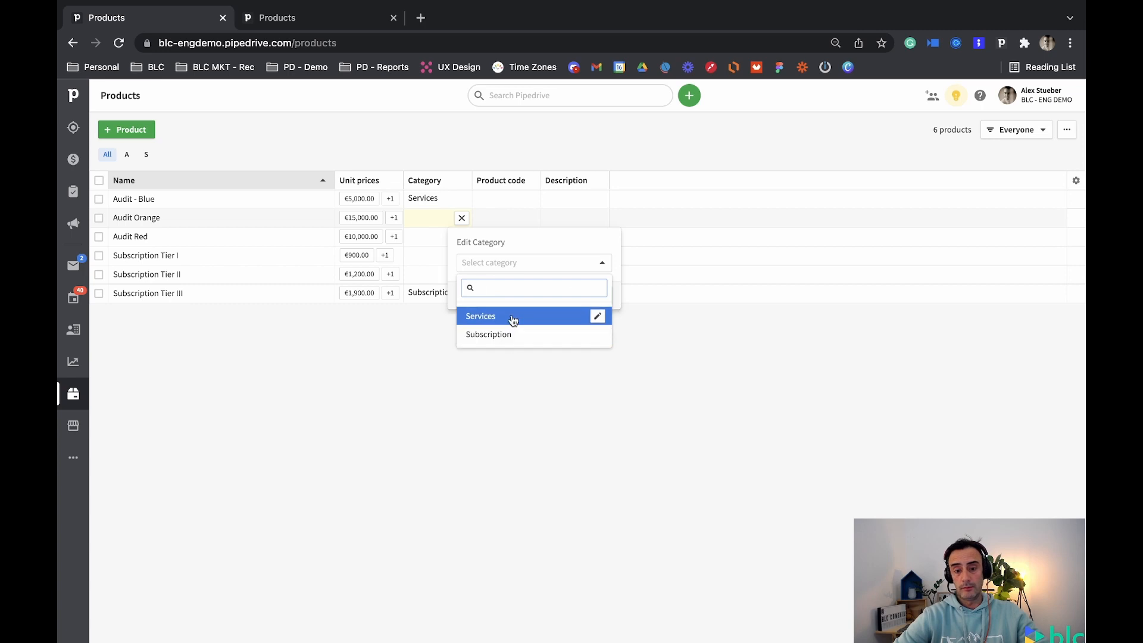
{"action": "left_click", "coordinate": [512, 315]}
{"action": "left_click", "coordinate": [611, 300]}
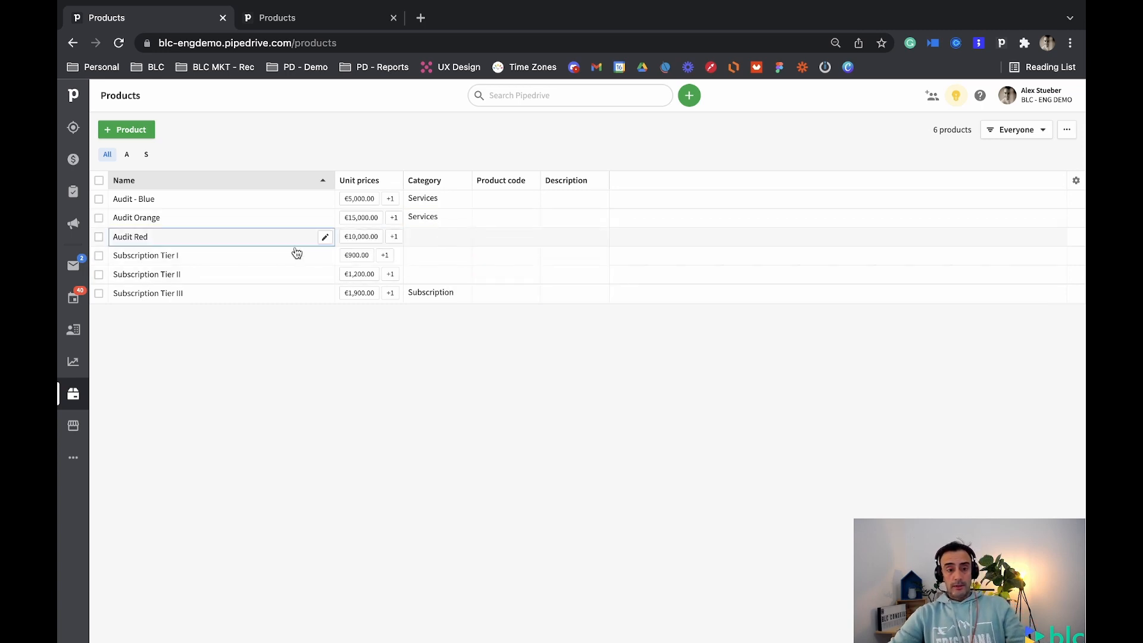
{"action": "left_click", "coordinate": [461, 236]}
{"action": "left_click", "coordinate": [519, 289]}
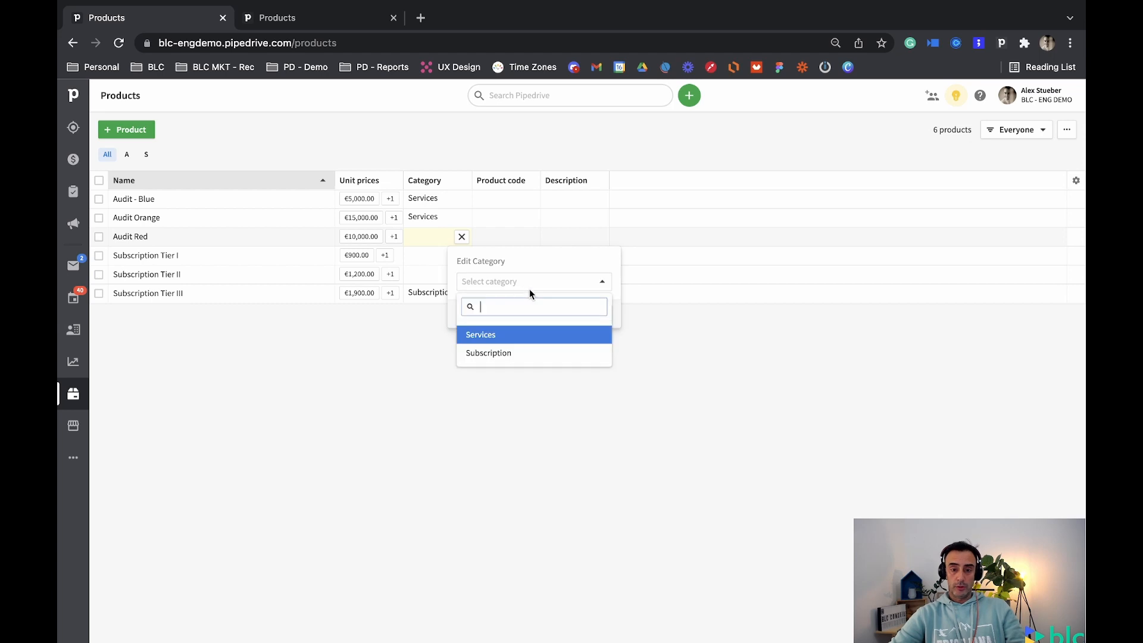
{"action": "left_click", "coordinate": [515, 334]}
{"action": "left_click", "coordinate": [595, 313]}
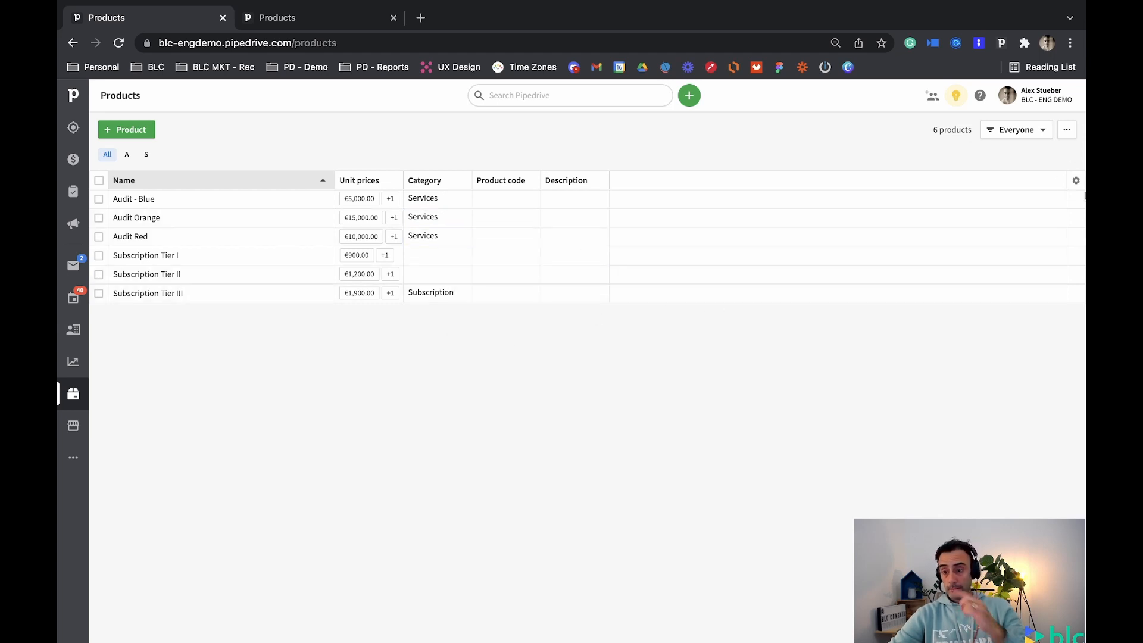
- Add the Unit column to the product list and save the column selection
{"action": "left_click", "coordinate": [1075, 182]}
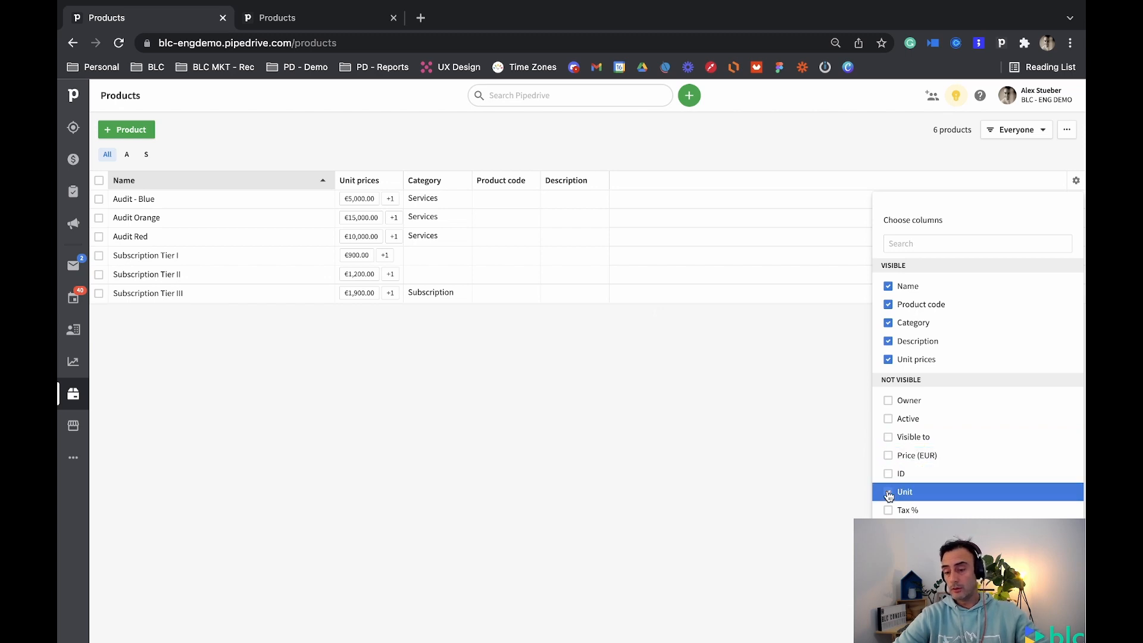
{"action": "left_click", "coordinate": [887, 493]}
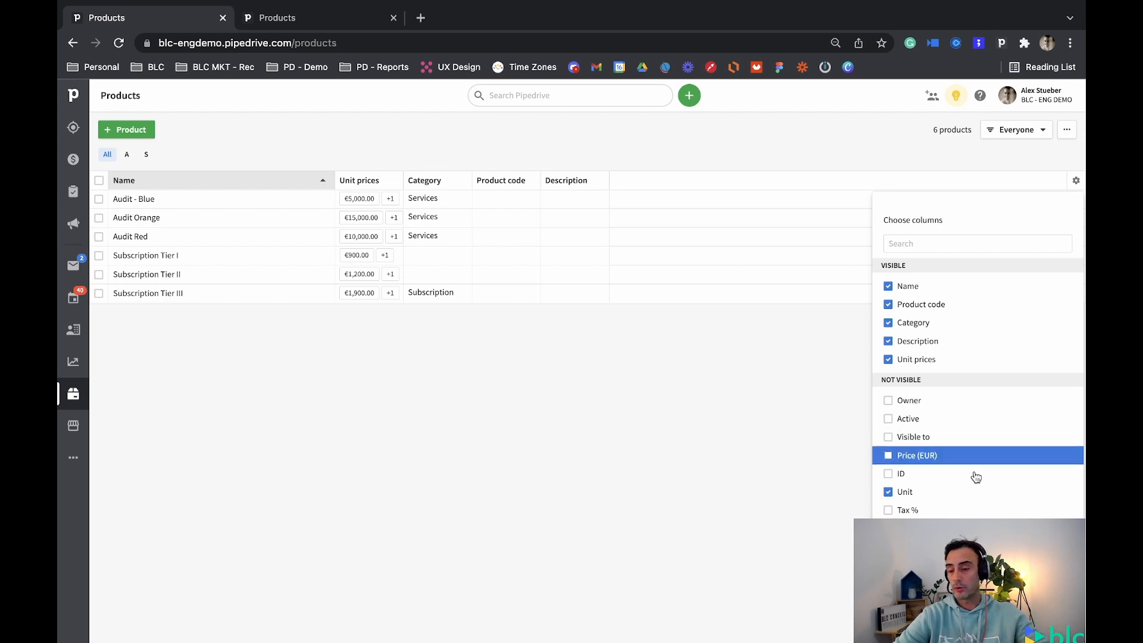
{"action": "left_click_drag", "start_coordinate": [926, 491], "coordinate": [928, 322]}
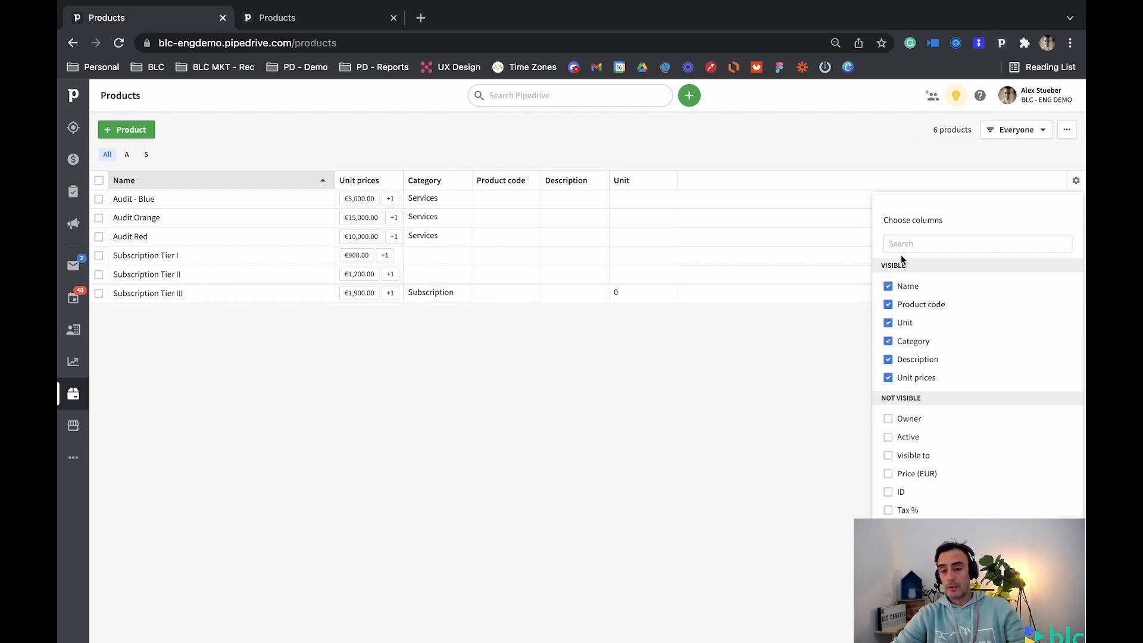
{"action": "left_click", "coordinate": [1052, 539]}
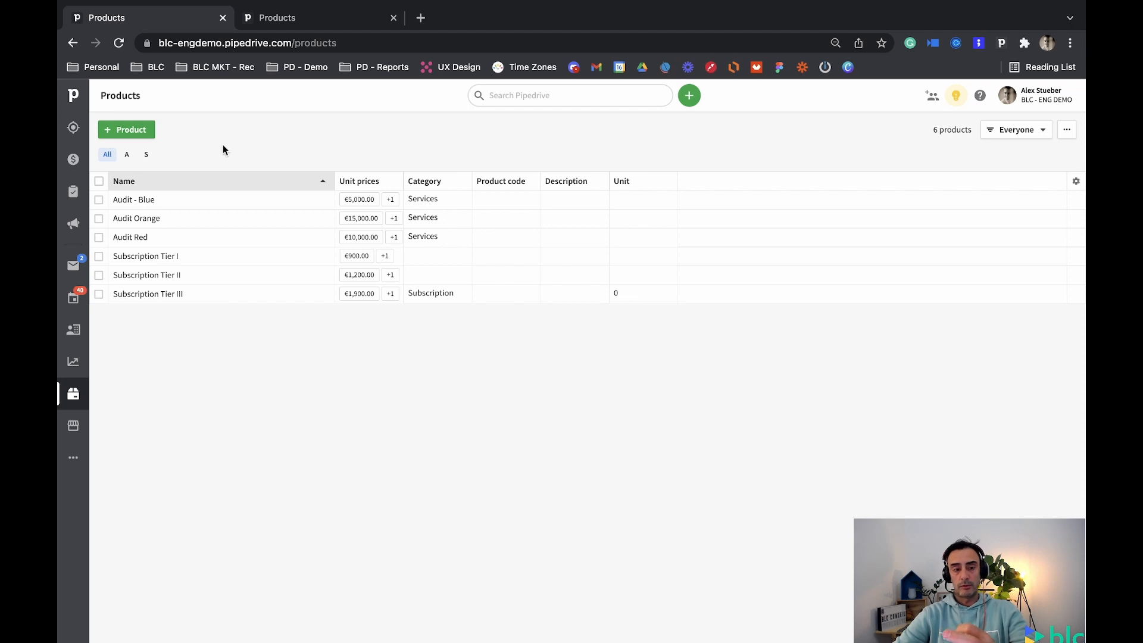
- Start attaching Audit - Blue and Subscription Tier I to a deal, choosing the existing Campo Steel deal
{"action": "left_click", "coordinate": [99, 201]}
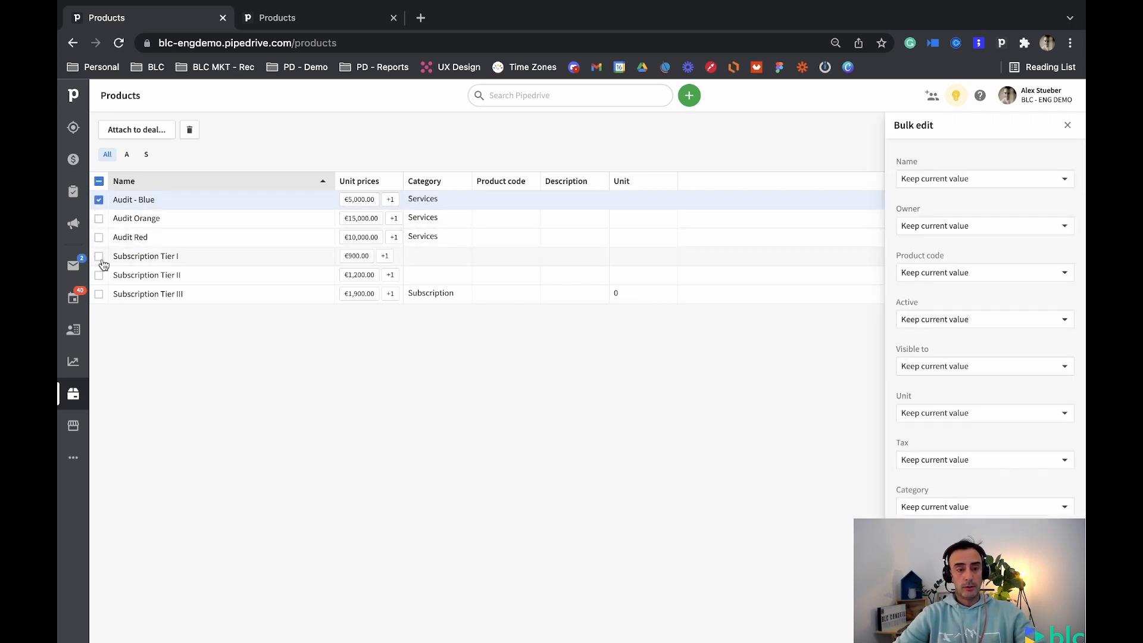
{"action": "left_click", "coordinate": [99, 256]}
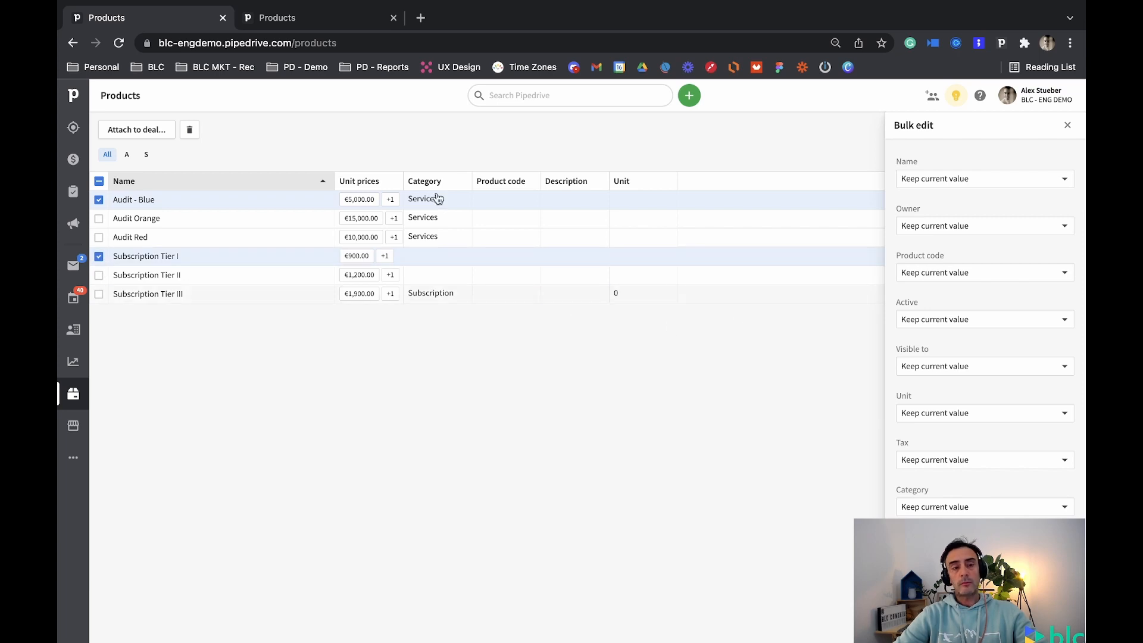
{"action": "left_click", "coordinate": [144, 132]}
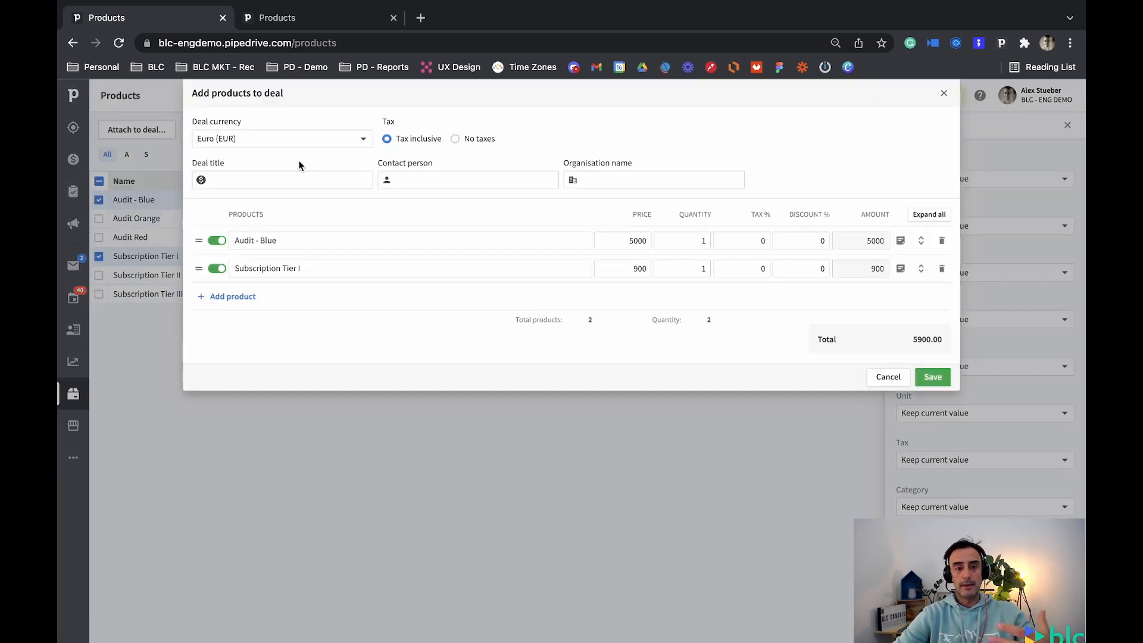
{"action": "left_click", "coordinate": [244, 176]}
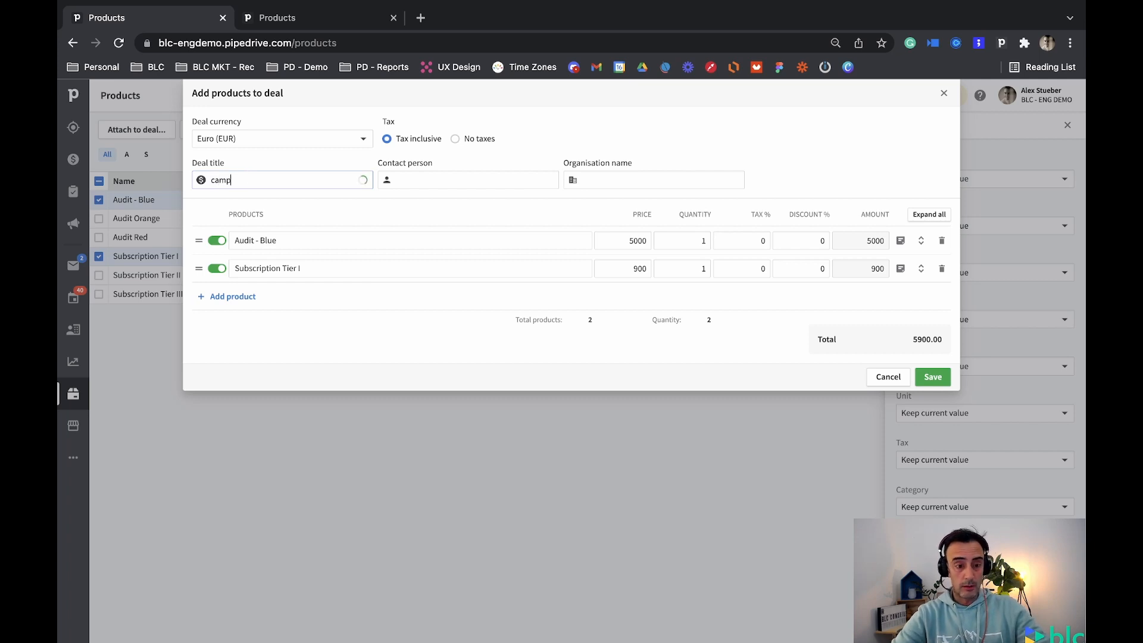
{"action": "type", "text": "campos"}
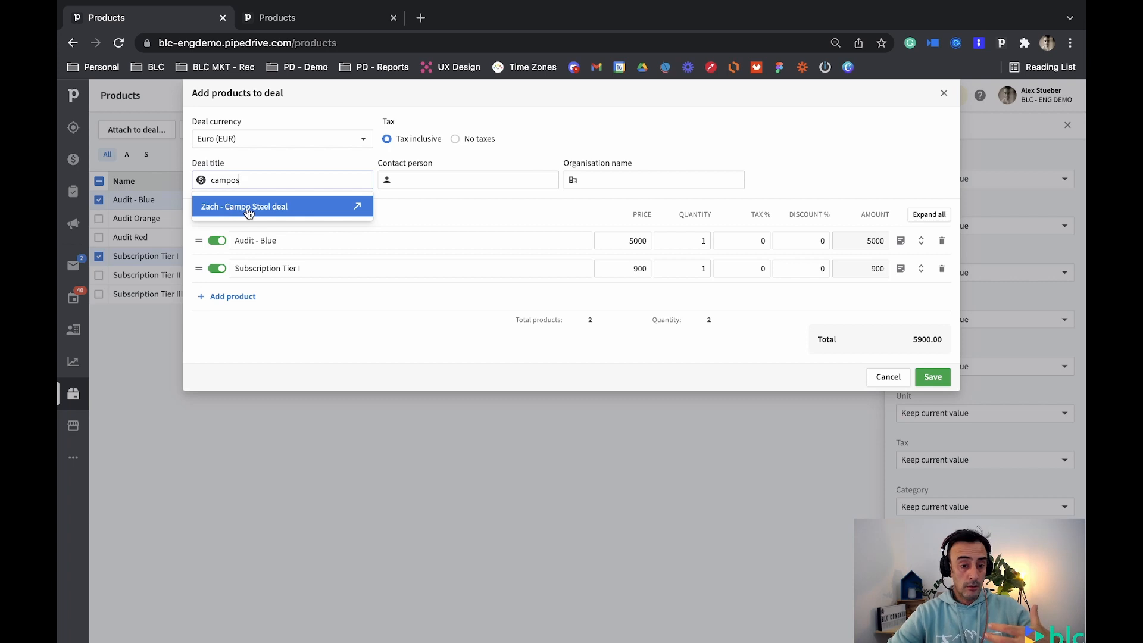
{"action": "left_click", "coordinate": [249, 208]}
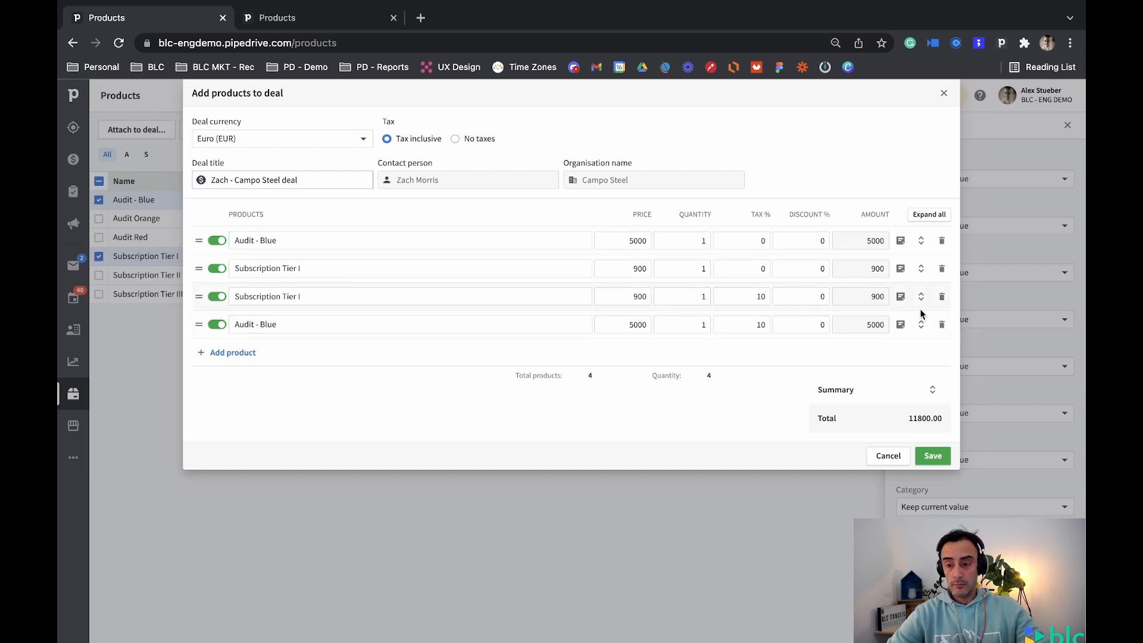
- Remove the two duplicate product lines with 10% tax and set the quantity of Subscription Tier I to 3
{"action": "left_click", "coordinate": [942, 298]}
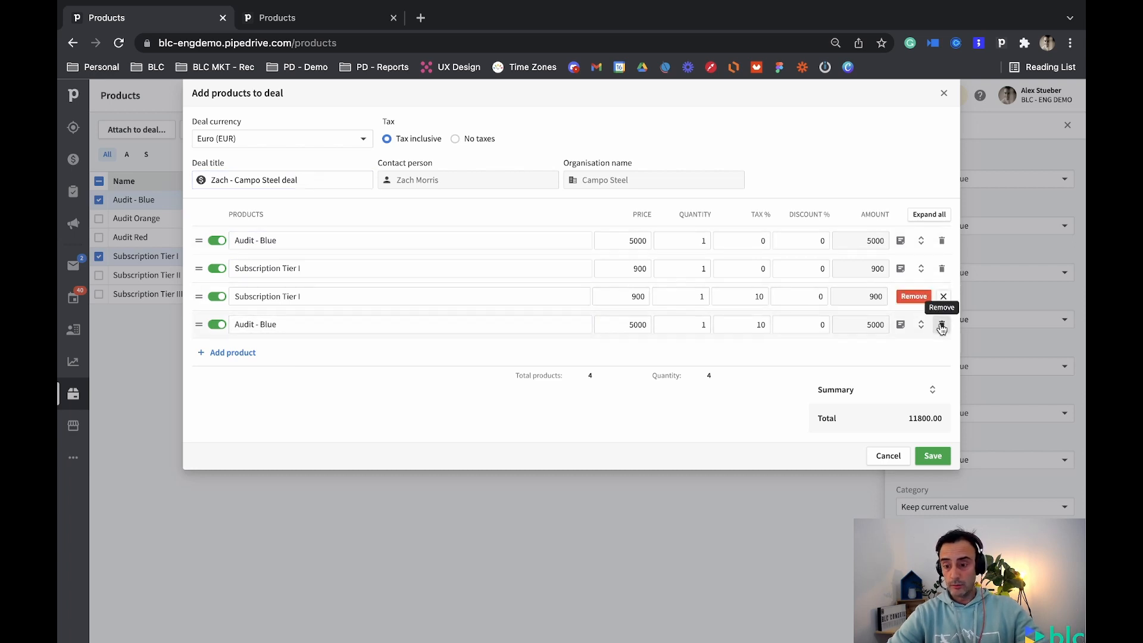
{"action": "left_click", "coordinate": [942, 325]}
{"action": "left_click", "coordinate": [927, 324]}
{"action": "left_click", "coordinate": [915, 296]}
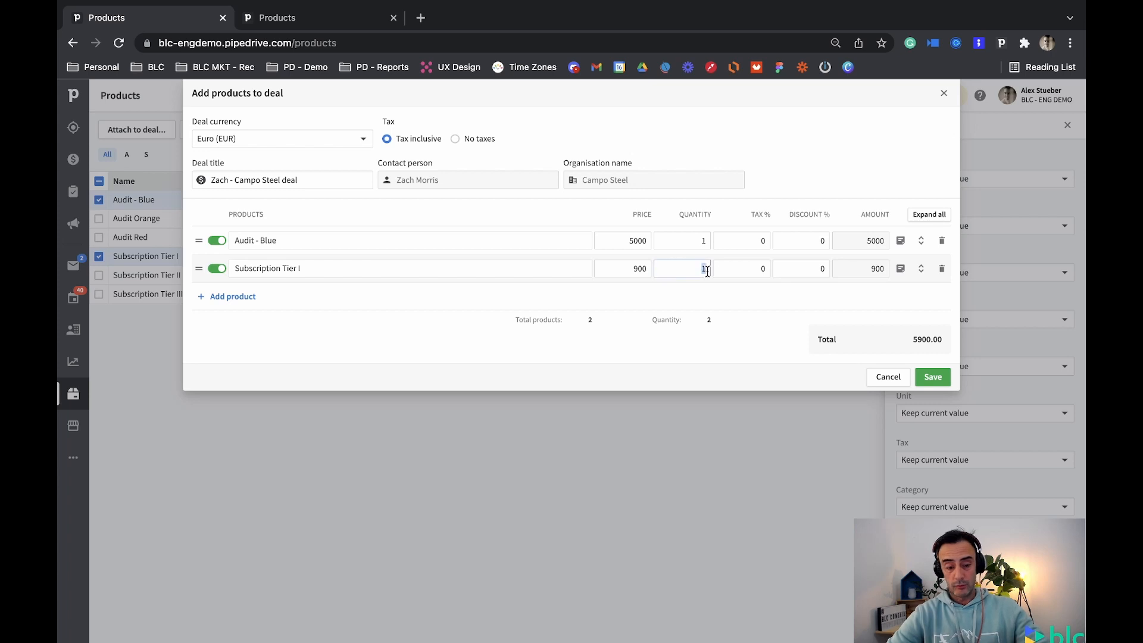
{"action": "type", "text": "3"}
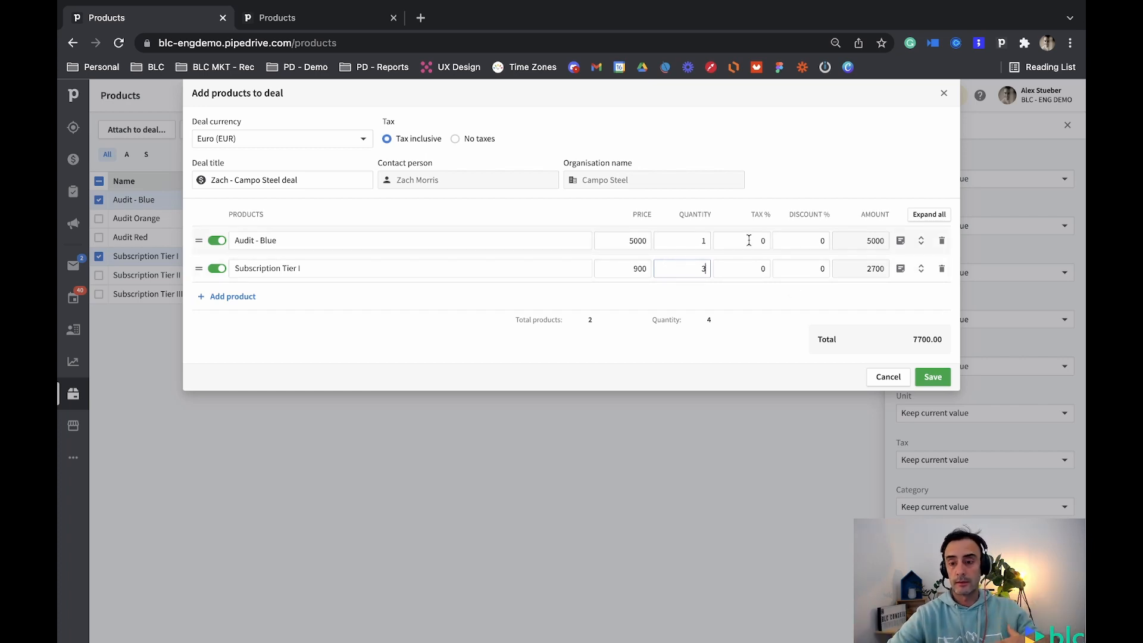
- Try the deal without taxes, return to Tax inclusive, set 10% tax on both products and expand the summary
{"action": "left_click", "coordinate": [479, 140]}
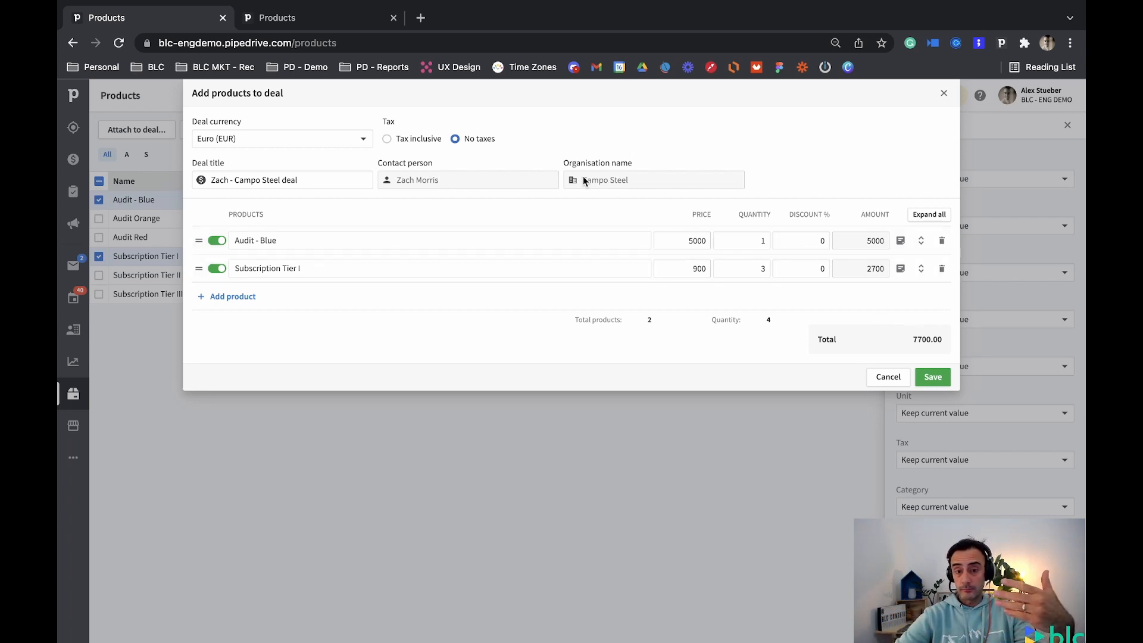
{"action": "left_click", "coordinate": [413, 135]}
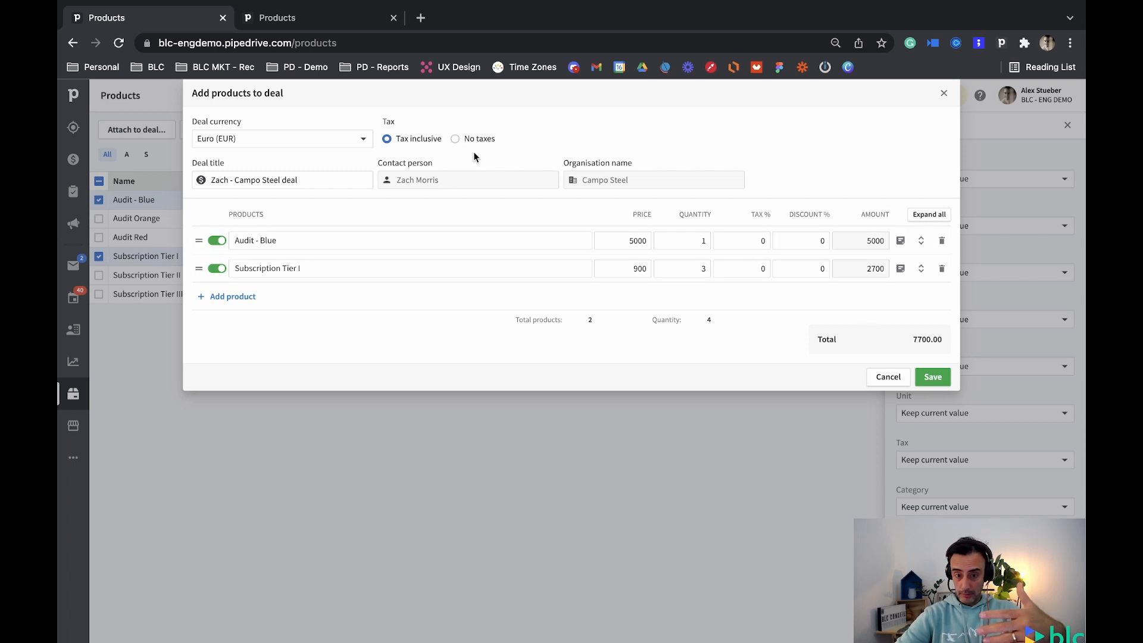
{"action": "left_click", "coordinate": [764, 240]}
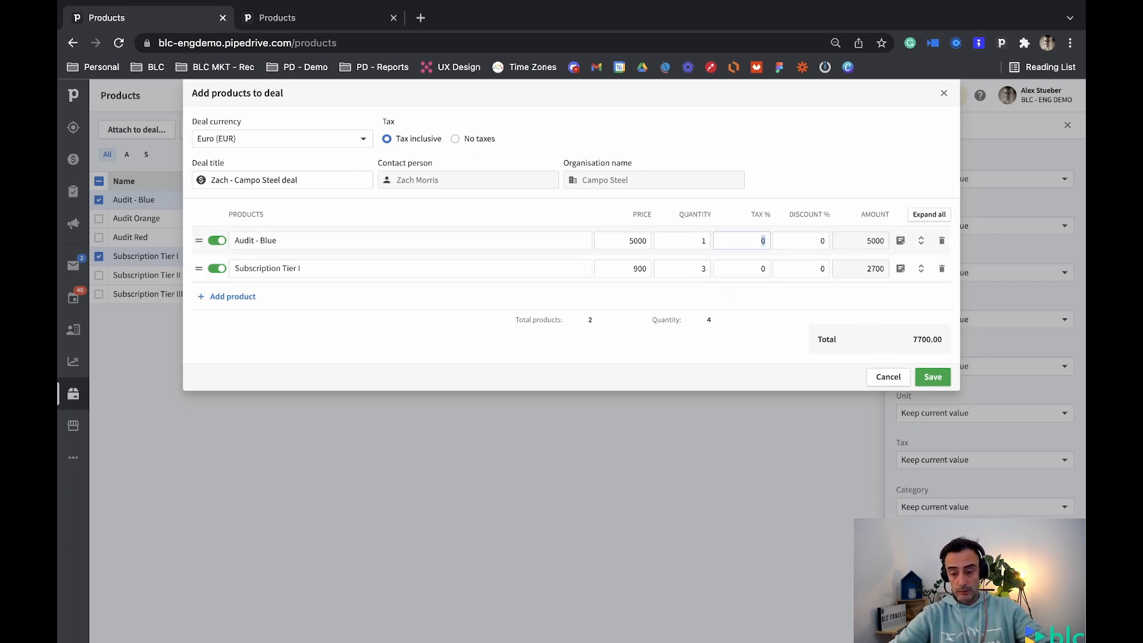
{"action": "type", "text": "10"}
{"action": "left_click", "coordinate": [761, 269]}
{"action": "type", "text": "1"}
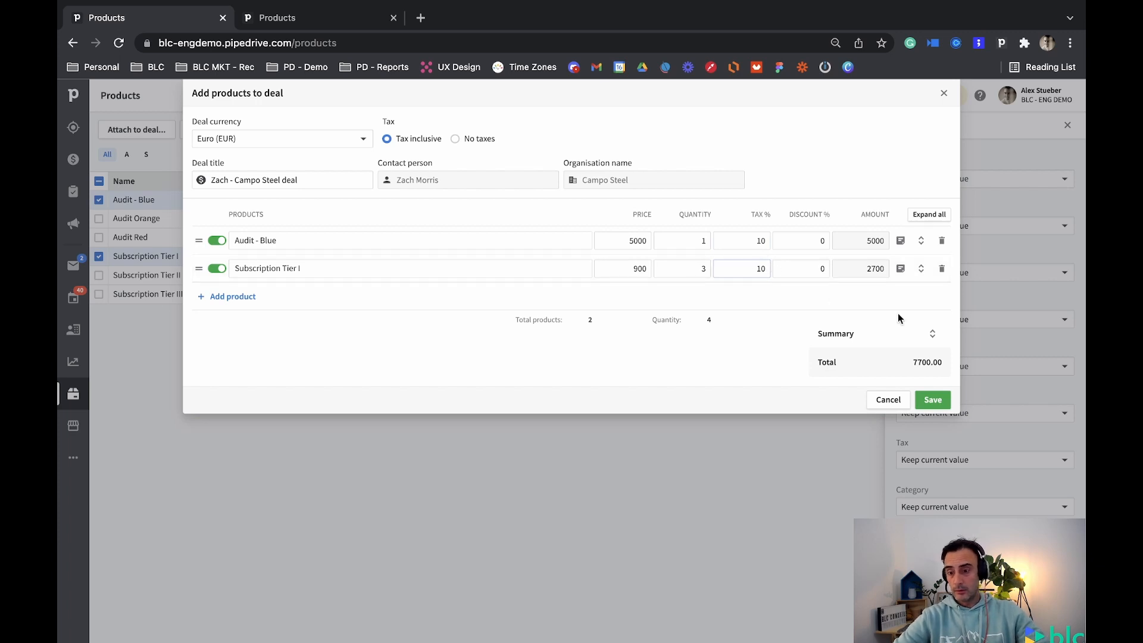
{"action": "left_click", "coordinate": [932, 333]}
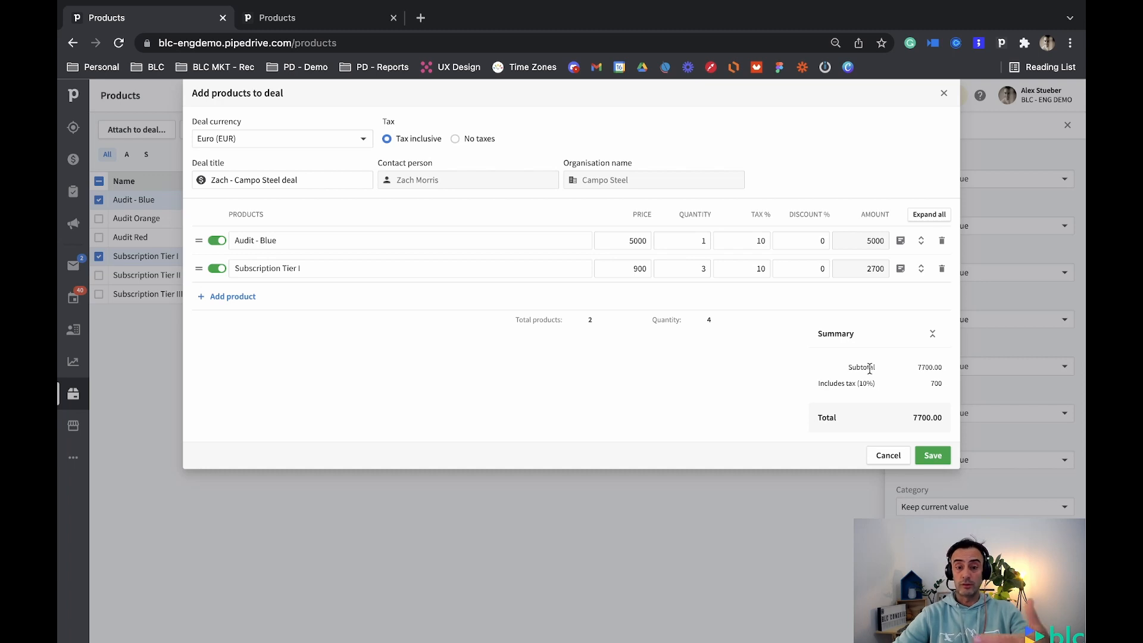
- Set the deal to No taxes and change its currency to US Dollar (USD)
{"action": "left_click", "coordinate": [455, 140]}
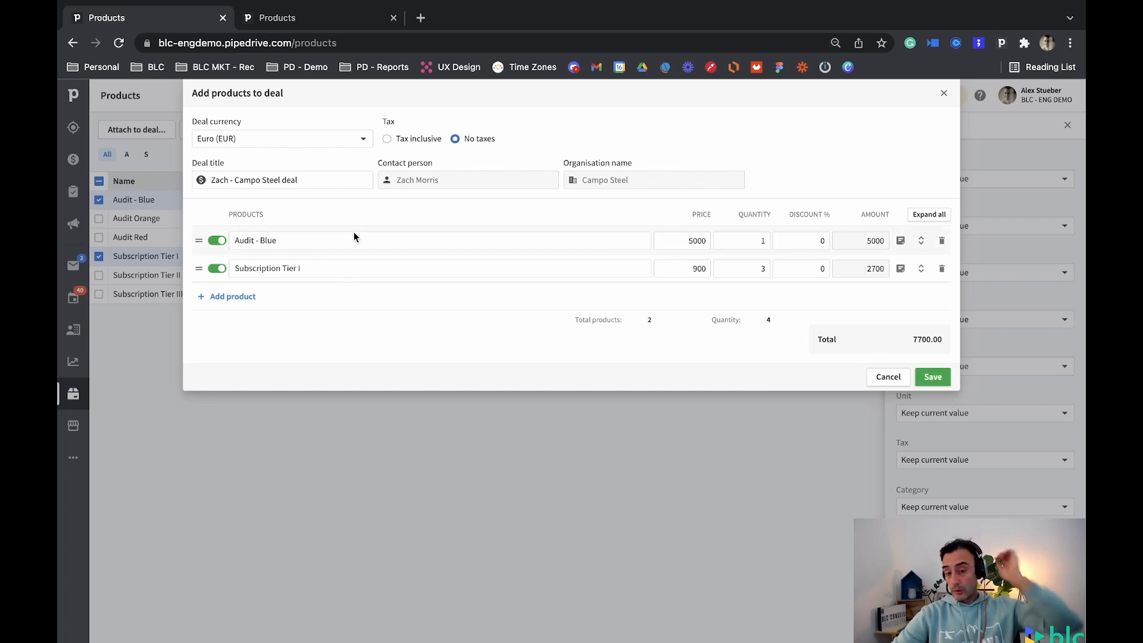
{"action": "left_click", "coordinate": [354, 141]}
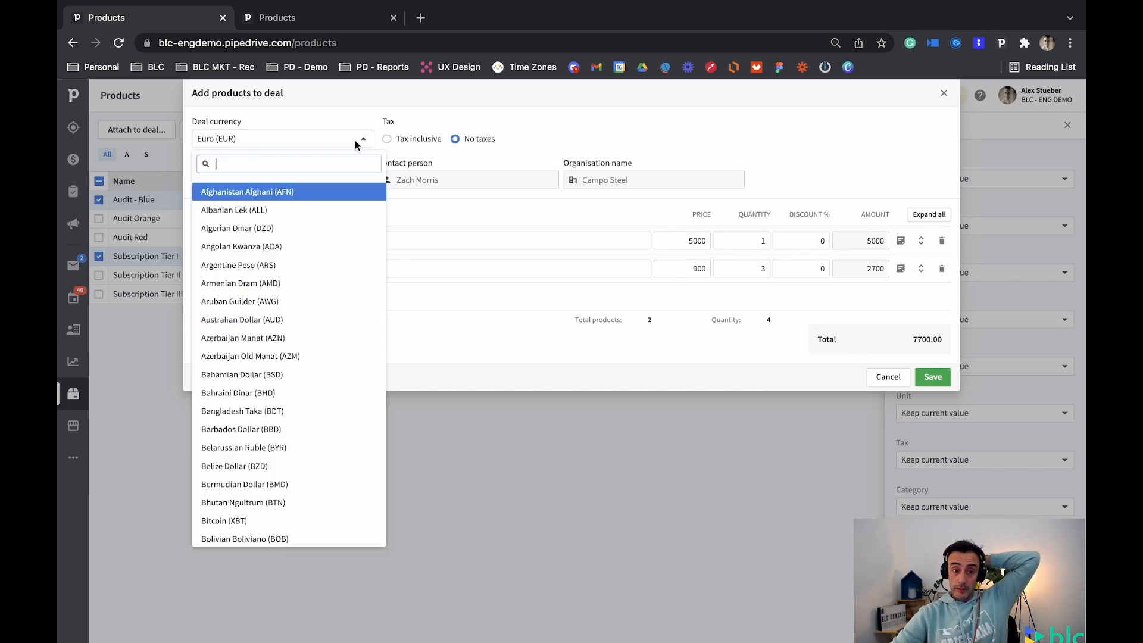
{"action": "type", "text": "usd"}
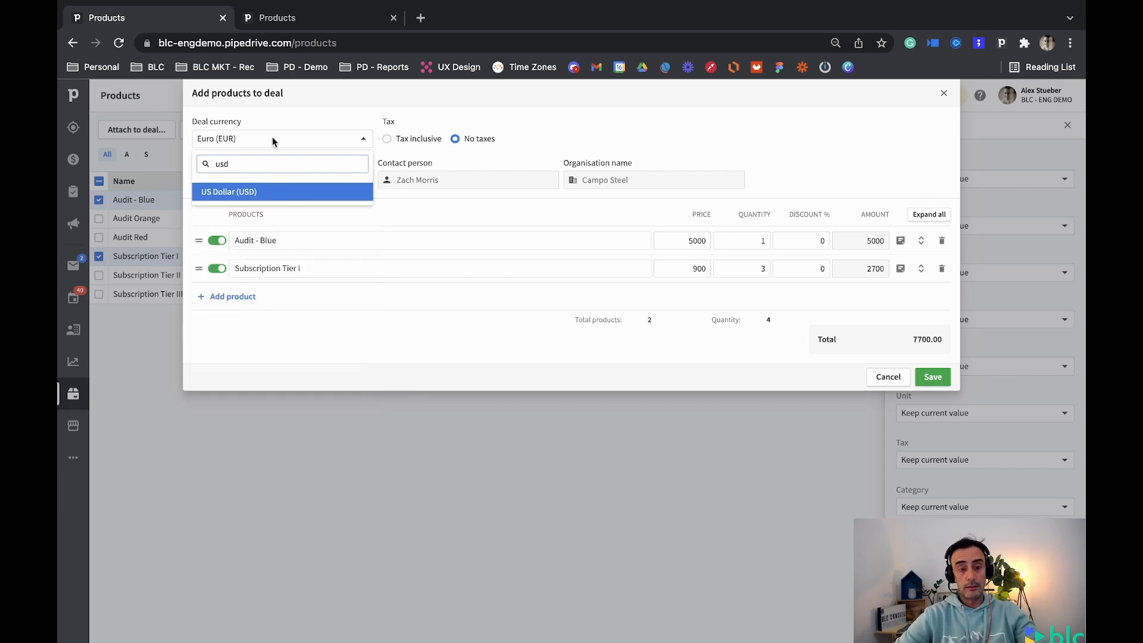
{"action": "left_click", "coordinate": [272, 193]}
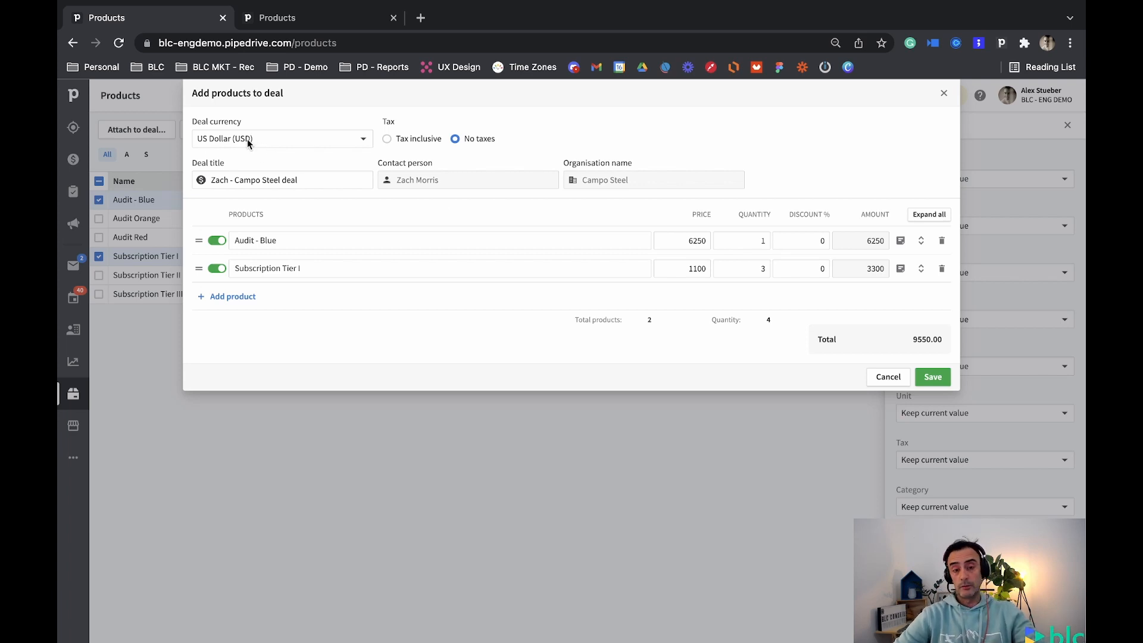
- Try Australian Dollar (AUD) as the deal currency
{"action": "left_click", "coordinate": [282, 144]}
{"action": "type", "text": "usd"}
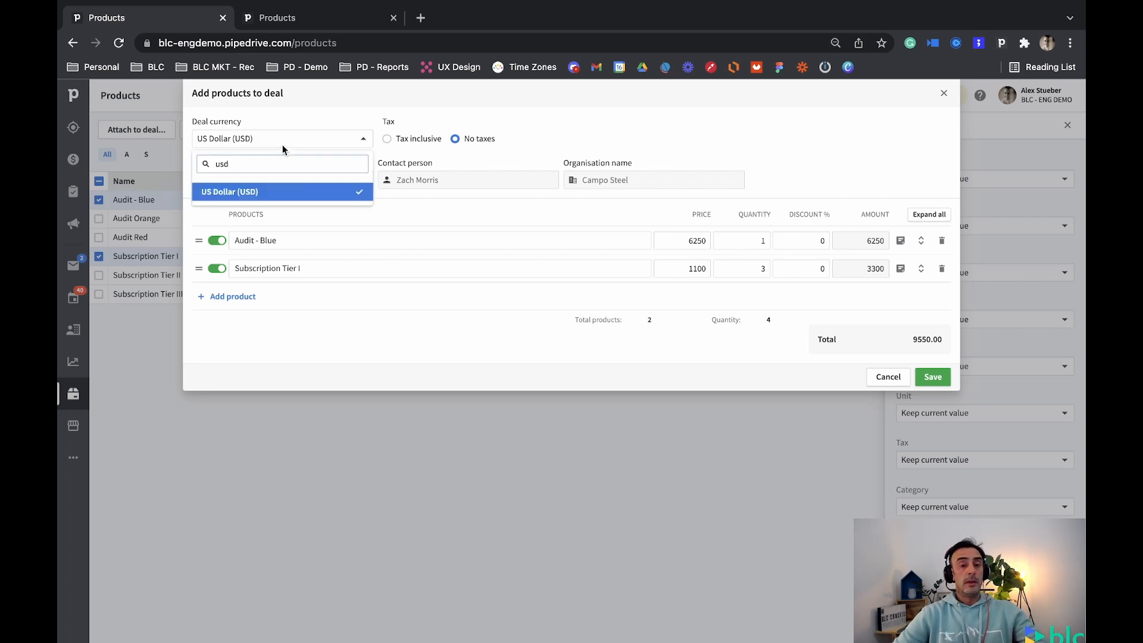
{"action": "key", "text": "BackSpace"}
{"action": "key", "text": "BackSpace"}
{"action": "key", "text": "BackSpace"}
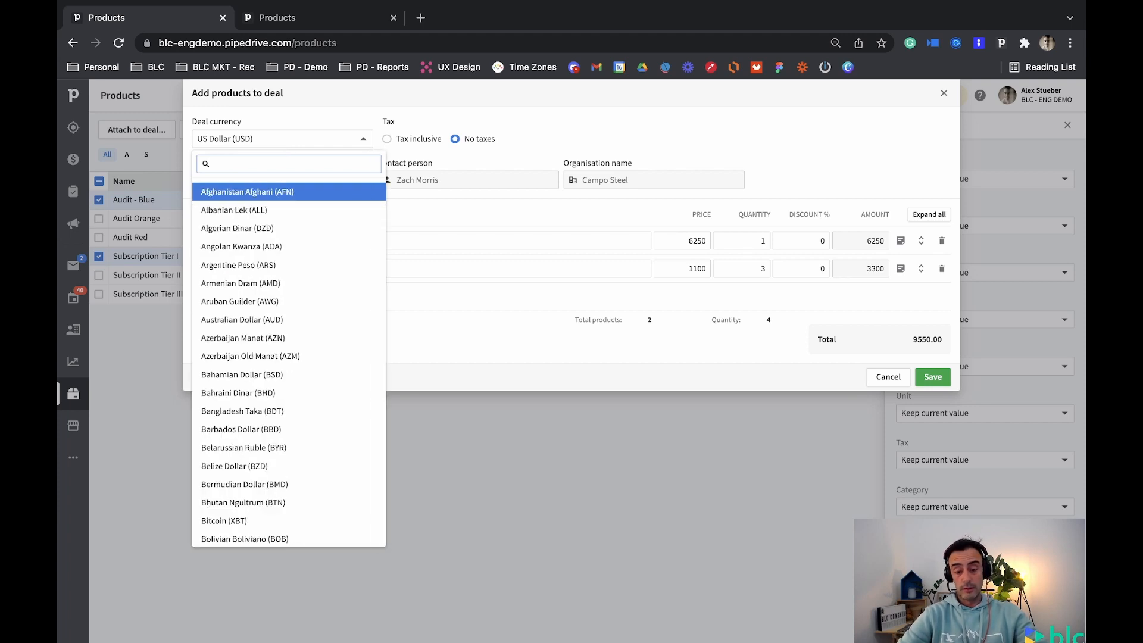
{"action": "type", "text": "aus"}
{"action": "left_click", "coordinate": [276, 191]}
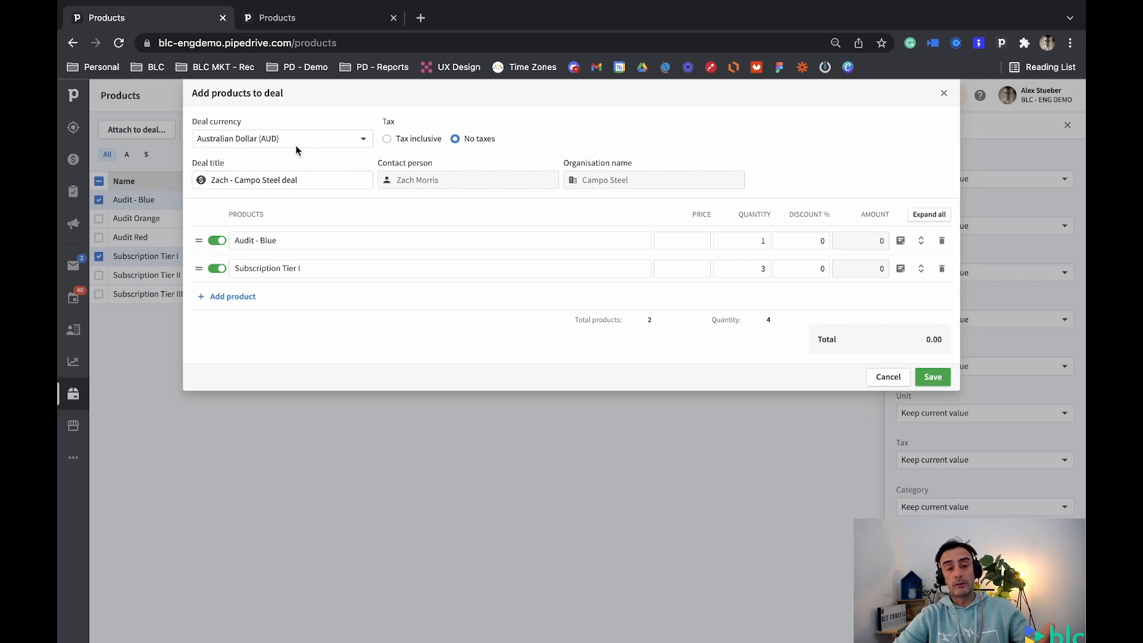
- Change the deal currency back to US Dollar (USD) and save the products to the deal
{"action": "left_click", "coordinate": [310, 140]}
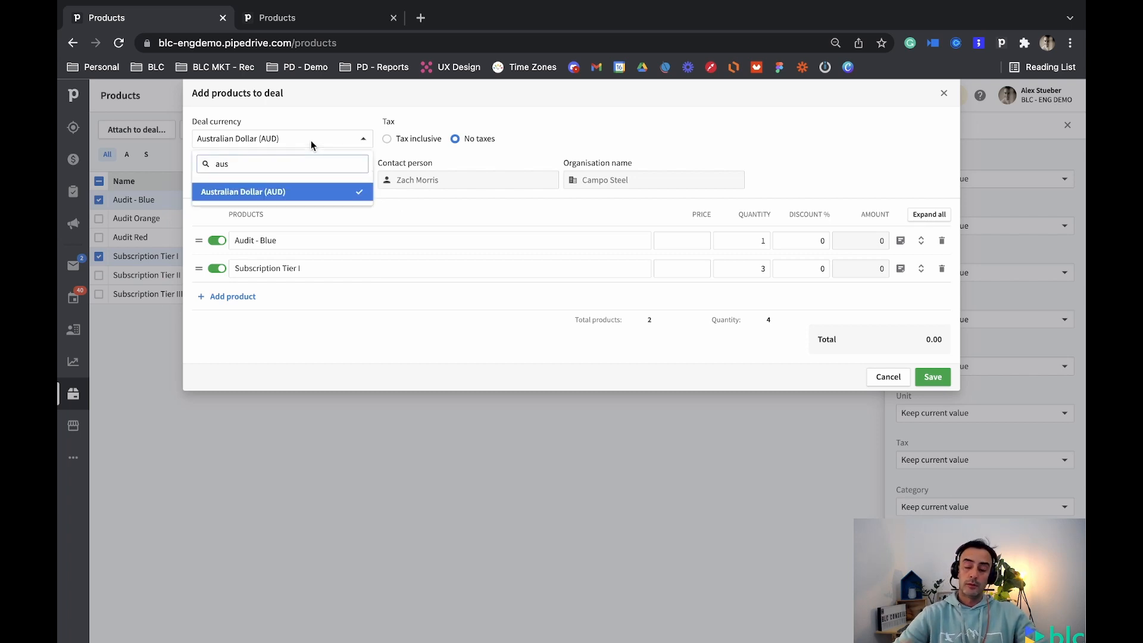
{"action": "key", "text": "BackSpace"}
{"action": "key", "text": "BackSpace"}
{"action": "key", "text": "BackSpace"}
{"action": "type", "text": "u"}
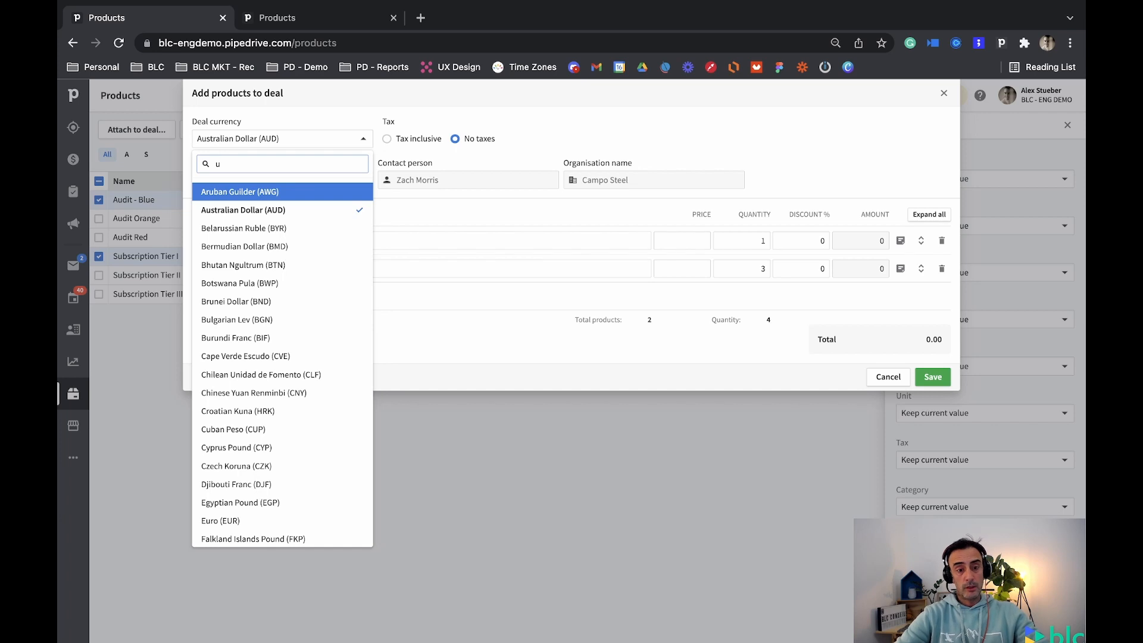
{"action": "type", "text": "sd"}
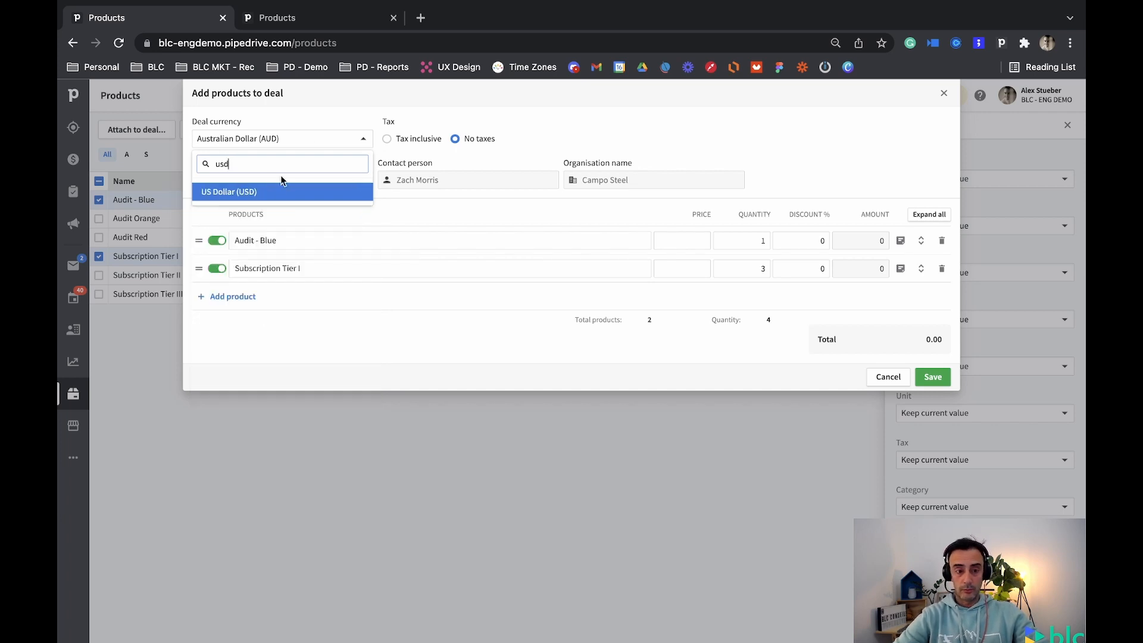
{"action": "left_click", "coordinate": [247, 191]}
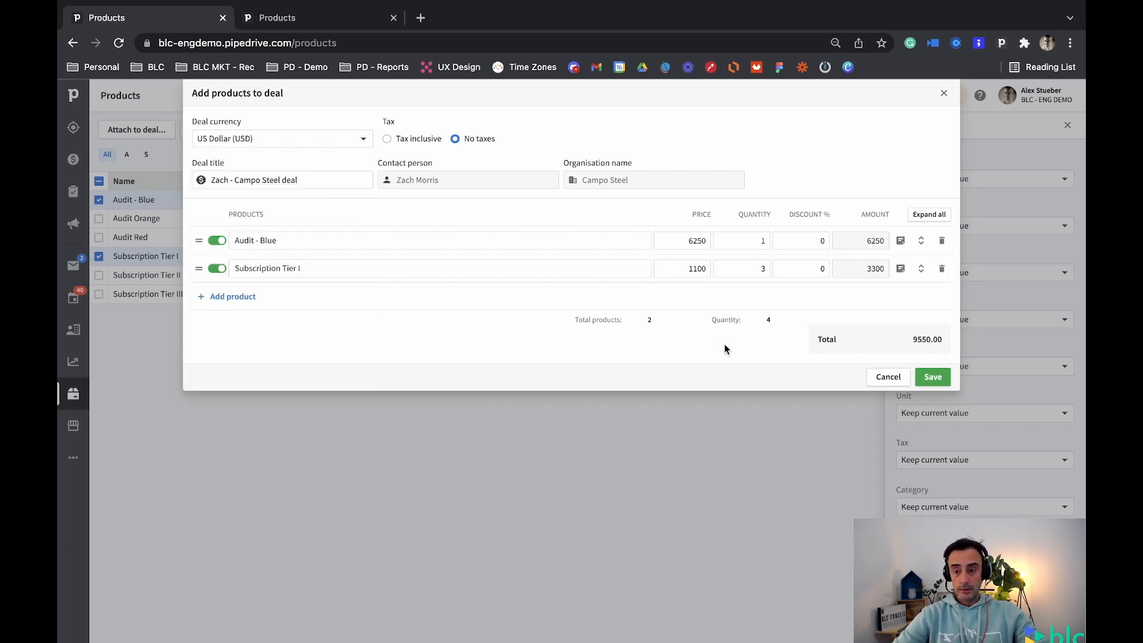
{"action": "left_click", "coordinate": [933, 377]}
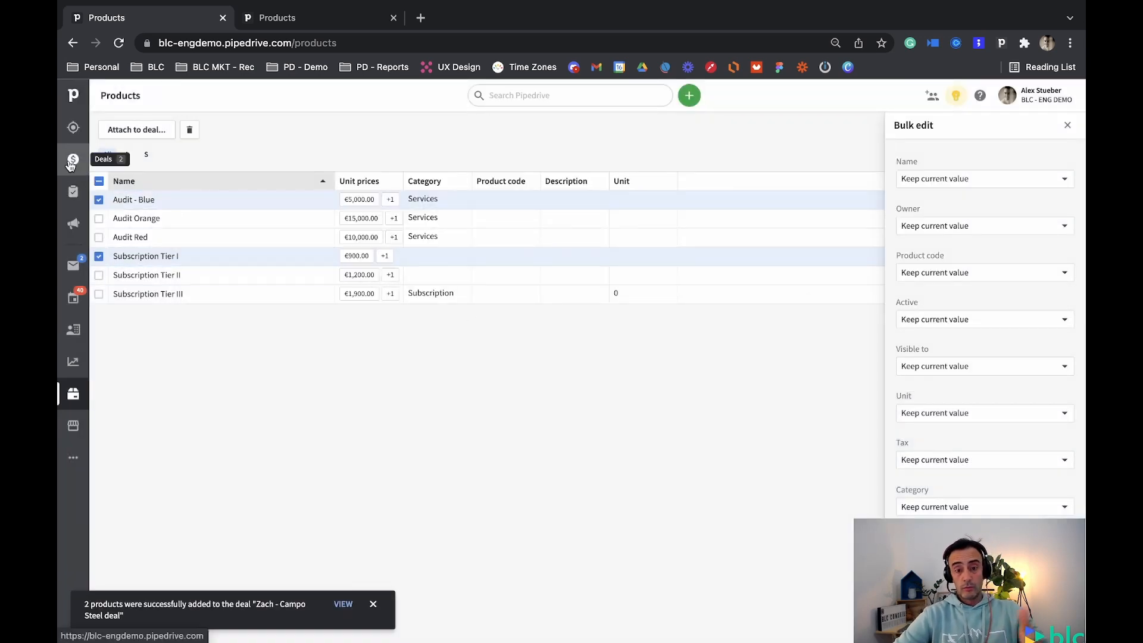
- Open the Campo Steel deal from the Contact Made stage of the sales pipeline and show its attached products
{"action": "left_click", "coordinate": [72, 161]}
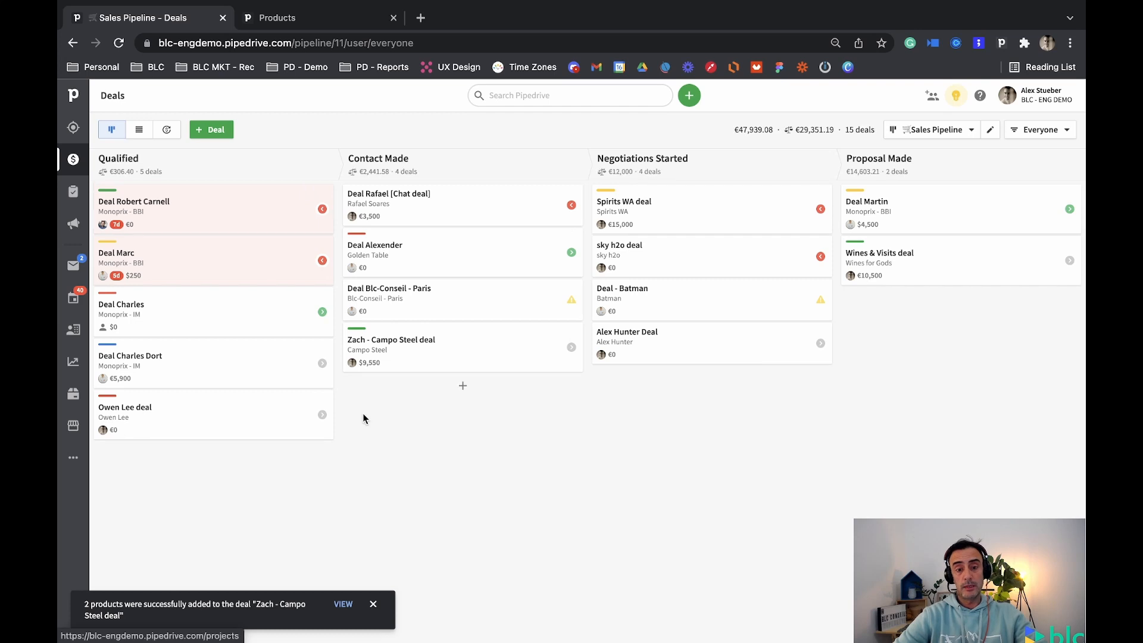
{"action": "left_click", "coordinate": [433, 352]}
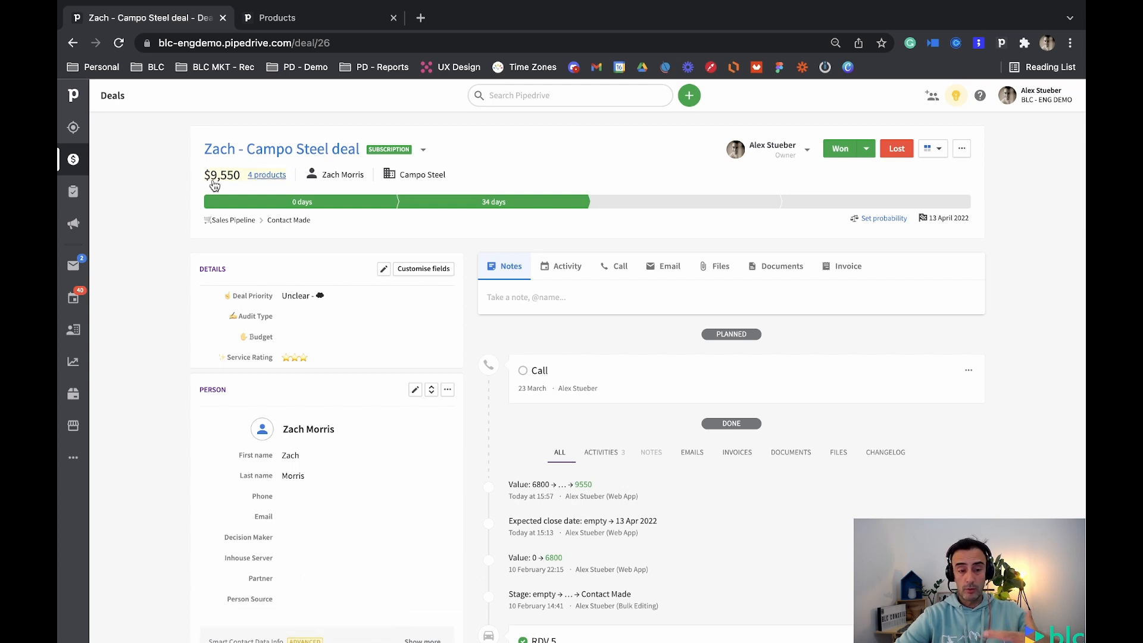
{"action": "left_click", "coordinate": [266, 175]}
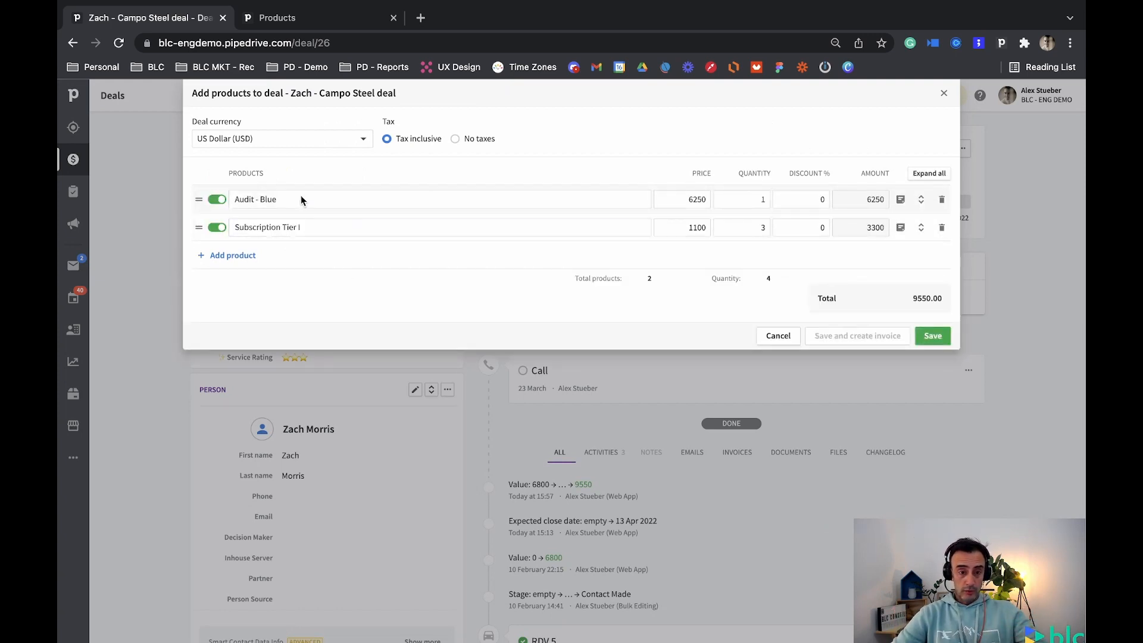
- Add Audit Red as a third product on the deal and save
{"action": "left_click", "coordinate": [233, 256]}
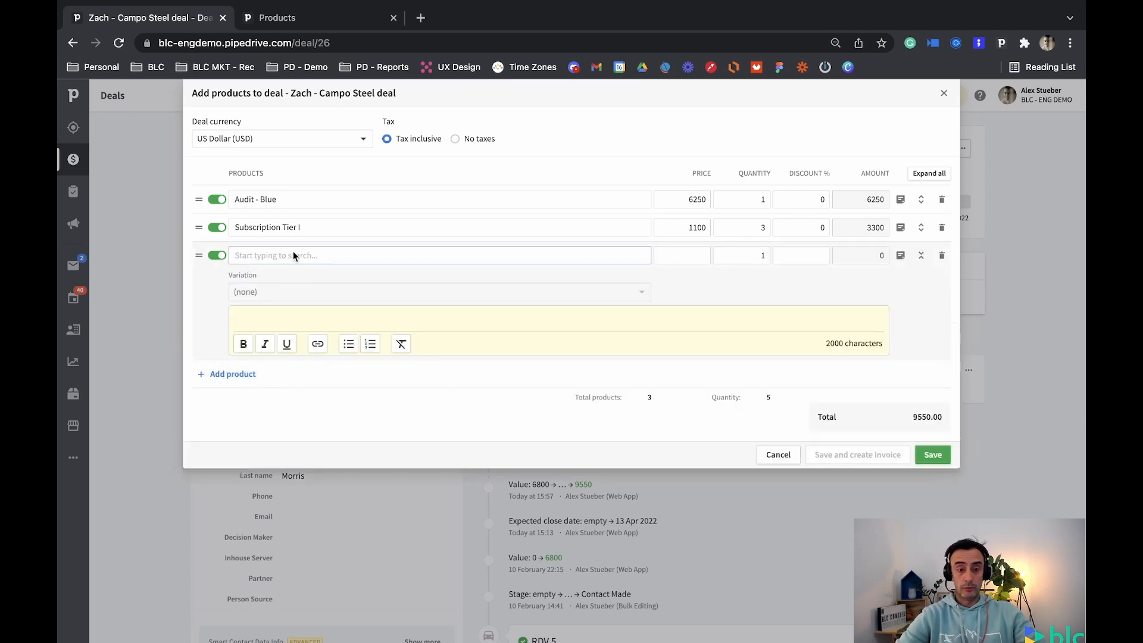
{"action": "left_click", "coordinate": [288, 254]}
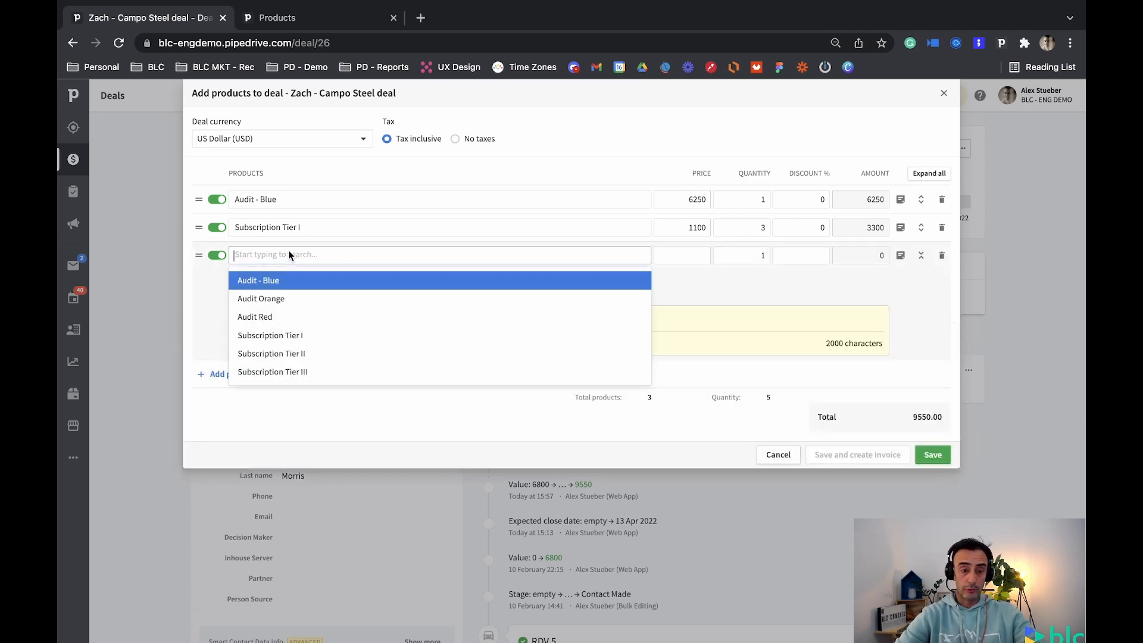
{"action": "type", "text": "audi"}
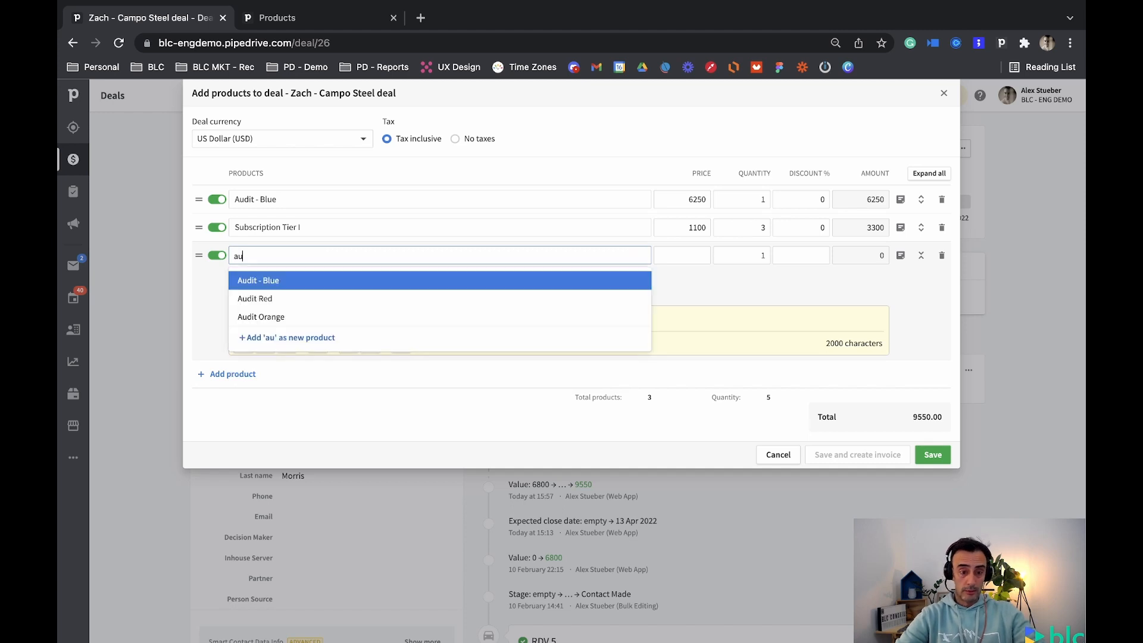
{"action": "left_click", "coordinate": [273, 298]}
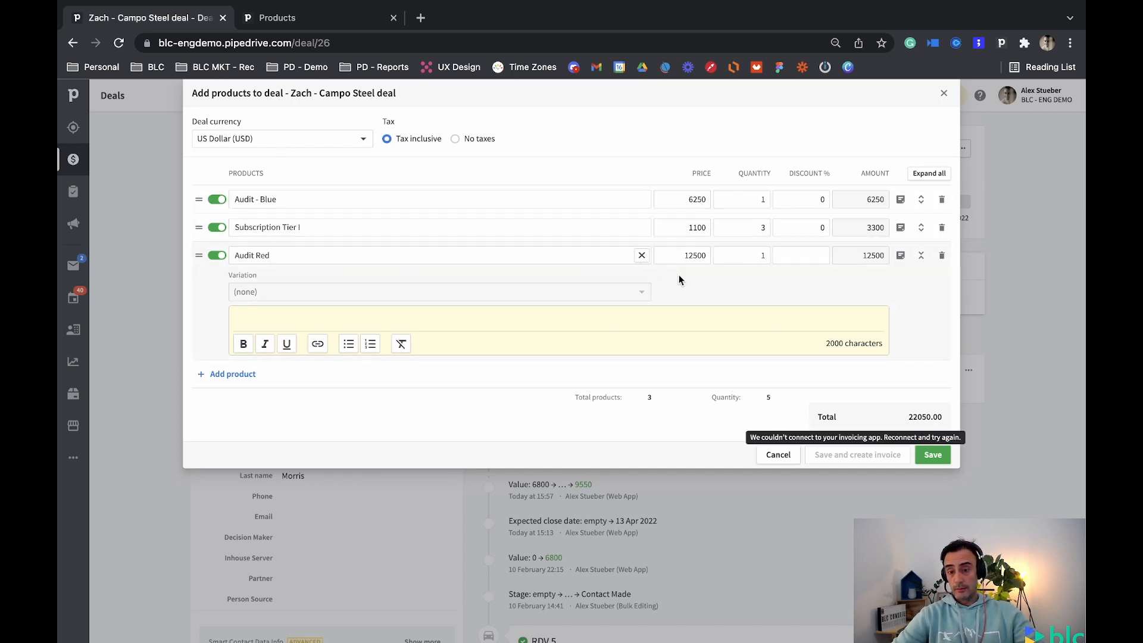
{"action": "left_click_drag", "start_coordinate": [682, 256], "coordinate": [714, 256]}
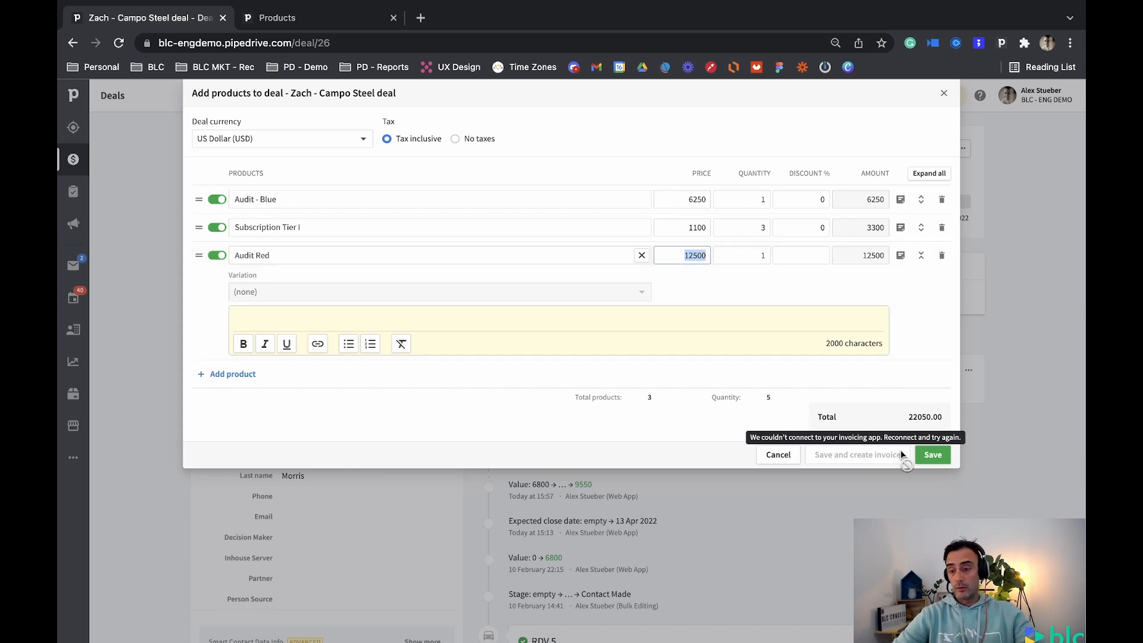
{"action": "left_click", "coordinate": [939, 460]}
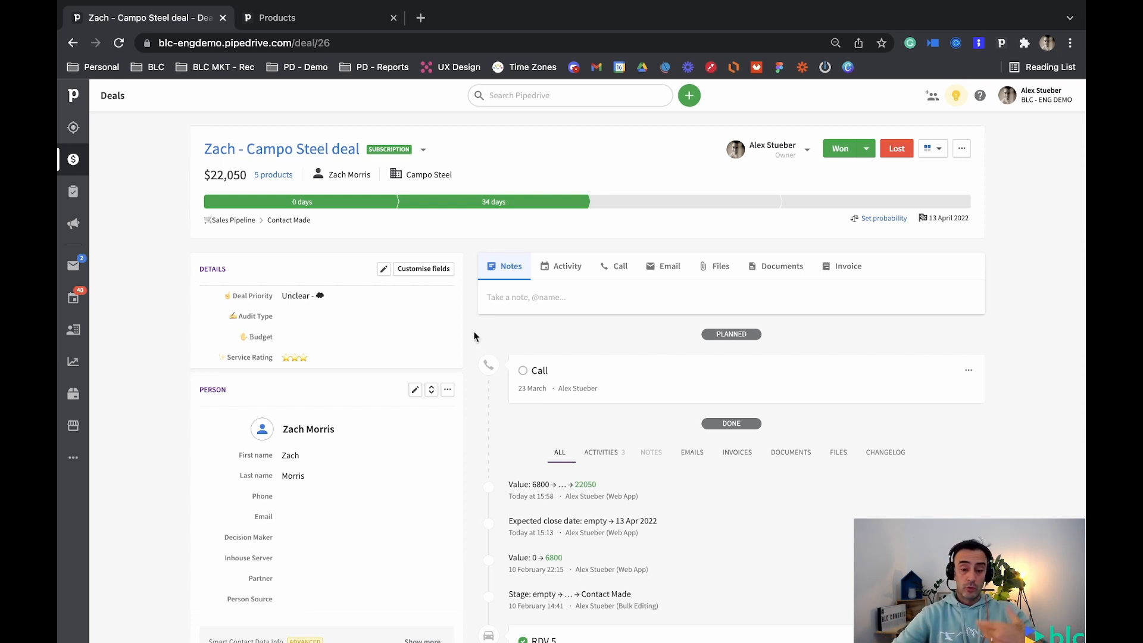
- Create a quote document for the deal from the BLC -Quote BLC-DEMO template, close it and show the draft's available actions
{"action": "left_click", "coordinate": [784, 273]}
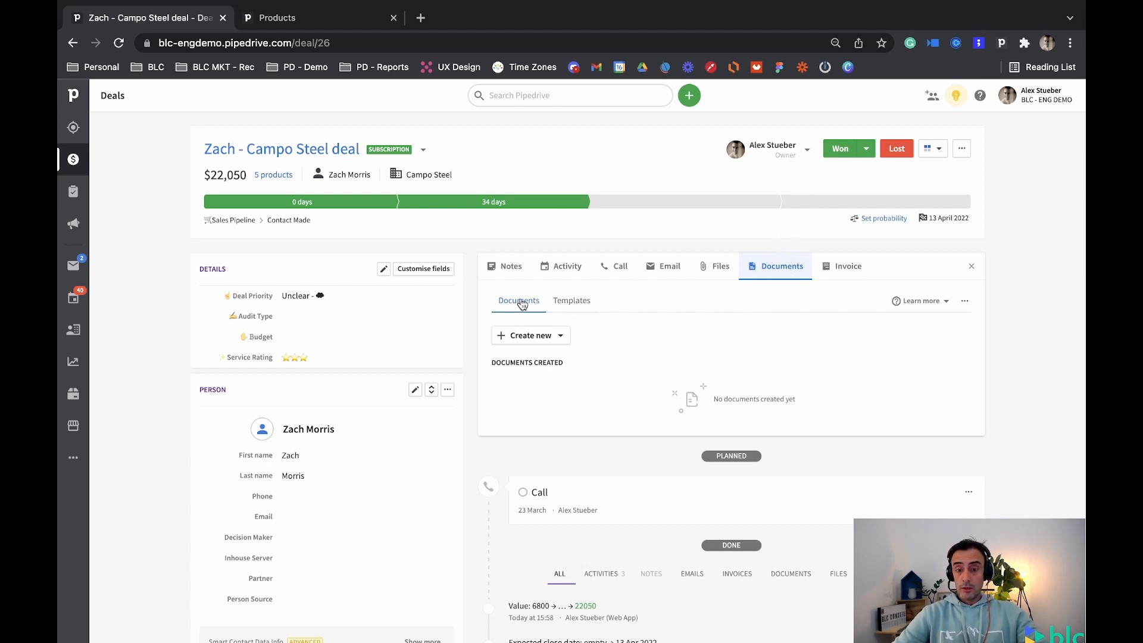
{"action": "left_click", "coordinate": [562, 337]}
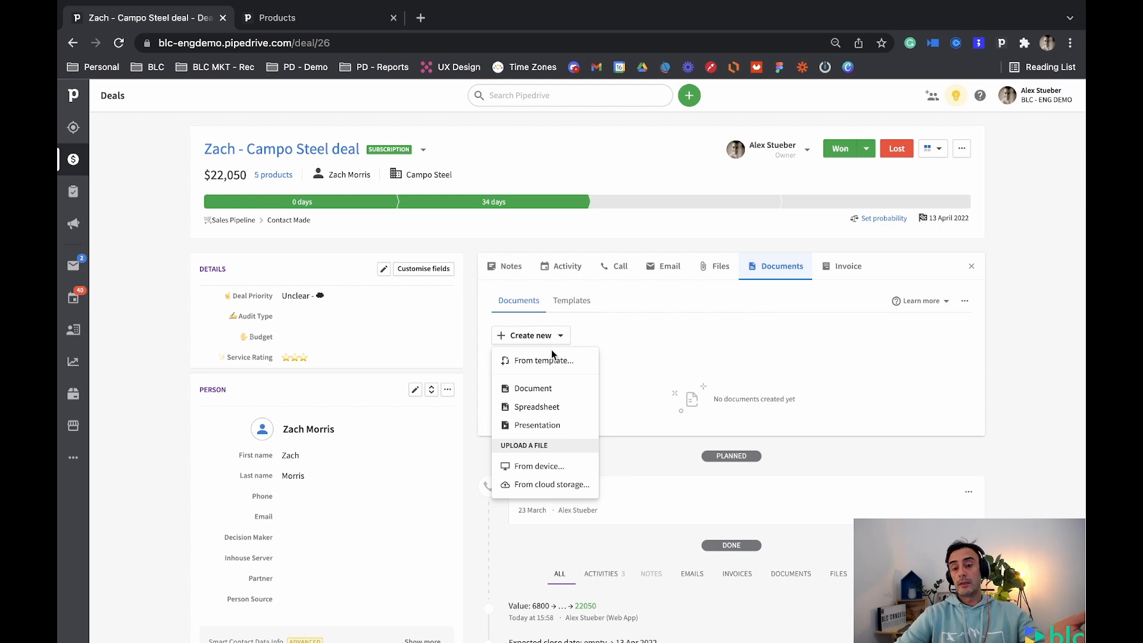
{"action": "left_click", "coordinate": [551, 360]}
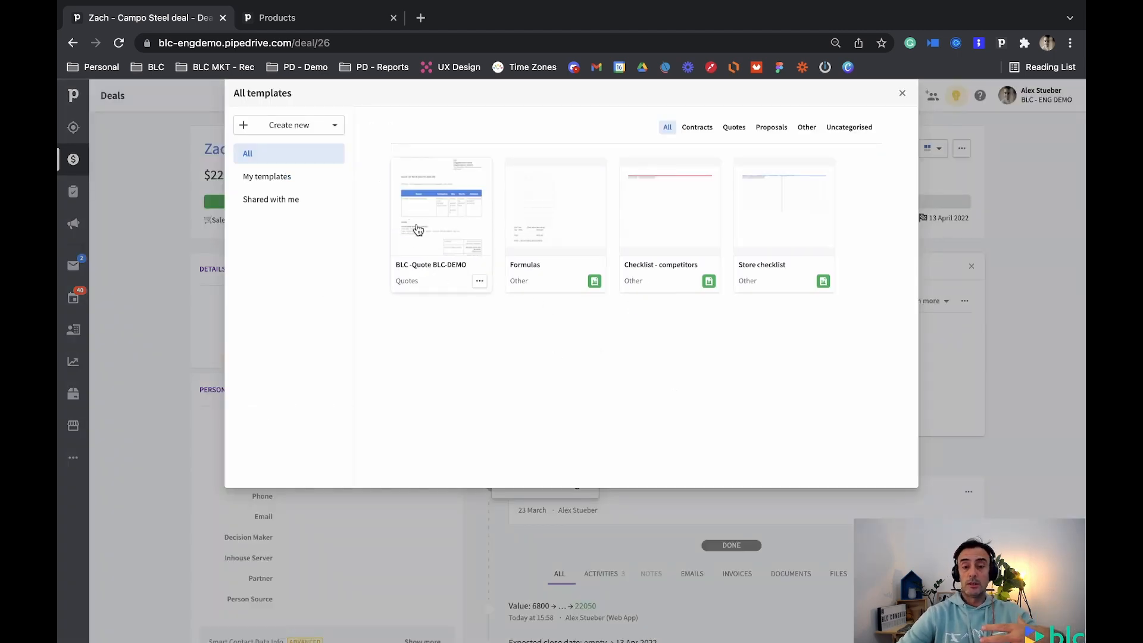
{"action": "left_click", "coordinate": [417, 230]}
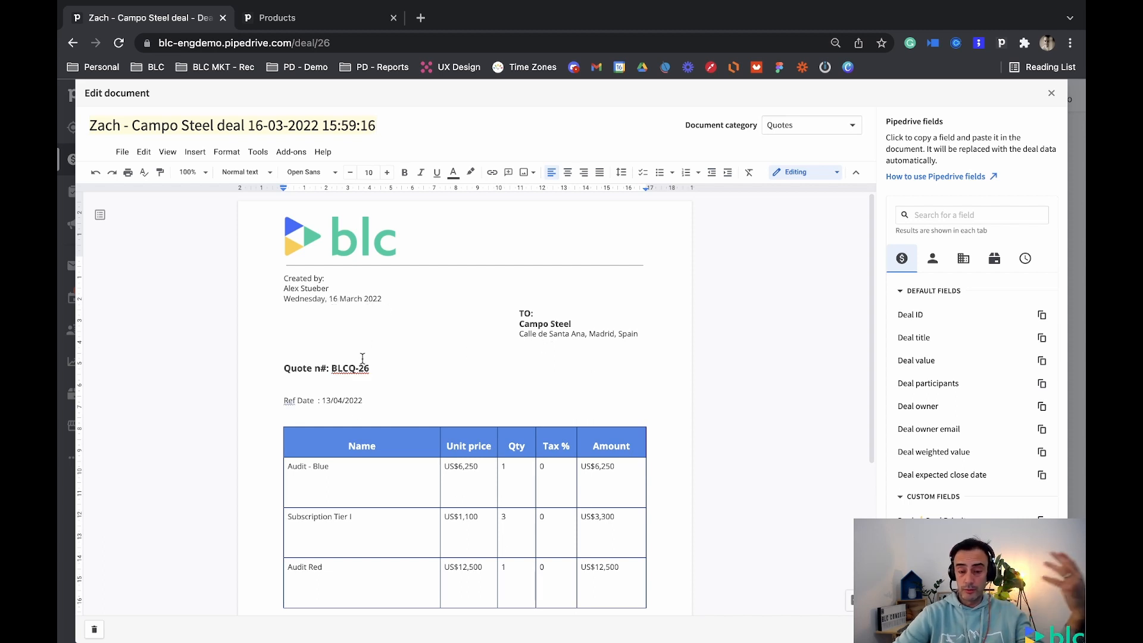
{"action": "scroll", "coordinate": [374, 446], "scroll_direction": "down", "scroll_amount": 1}
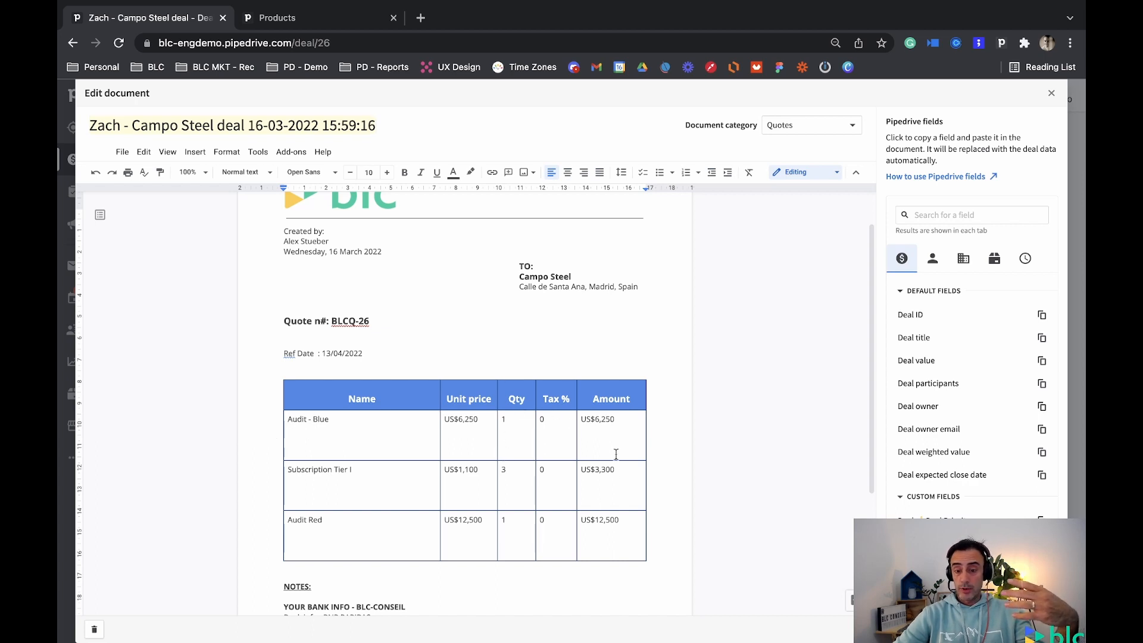
{"action": "scroll", "coordinate": [576, 443], "scroll_direction": "down", "scroll_amount": 3}
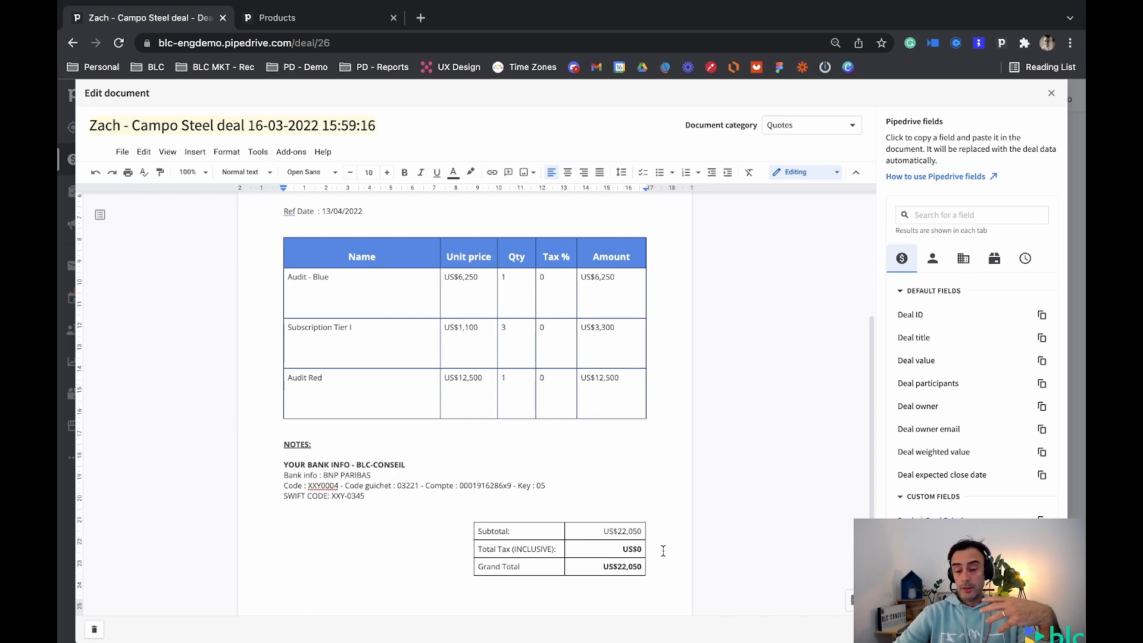
{"action": "scroll", "coordinate": [663, 550], "scroll_direction": "down", "scroll_amount": 2}
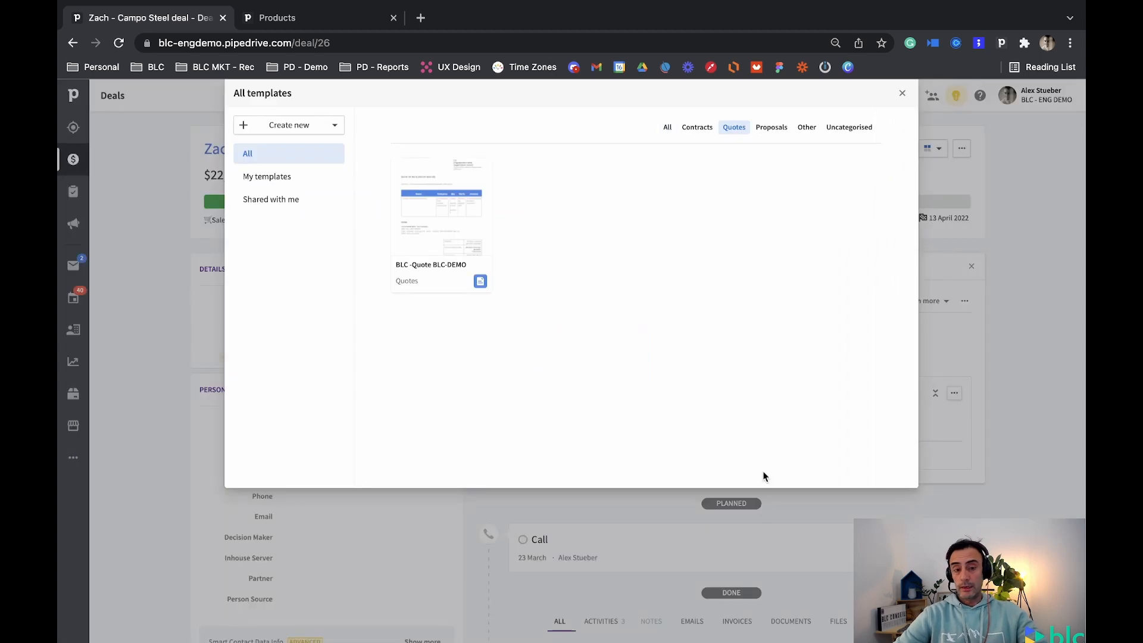
{"action": "left_click", "coordinate": [901, 93]}
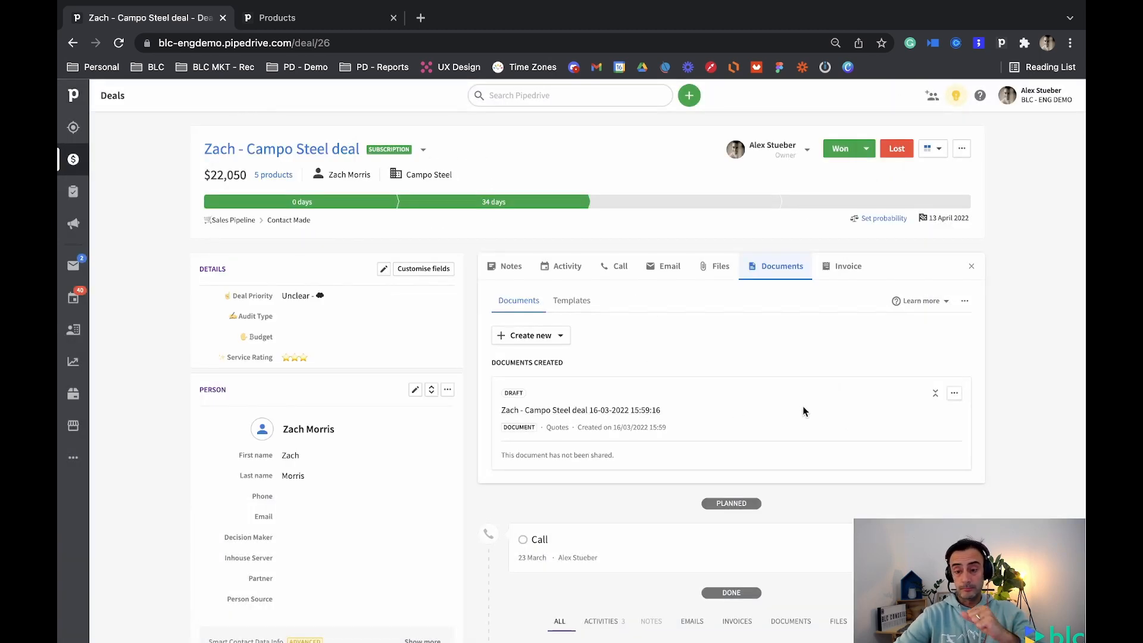
{"action": "left_click", "coordinate": [957, 397]}
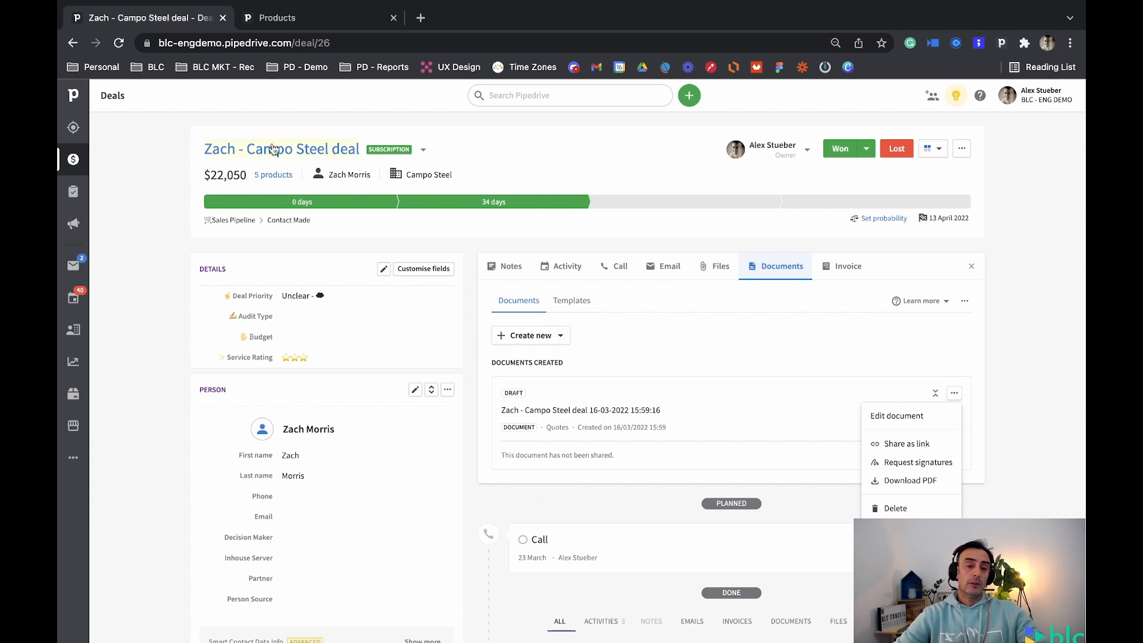
- Reopen the deal's products, deactivate the Audit Red line without deleting it and expand its variation and comment details
{"action": "left_click", "coordinate": [269, 176]}
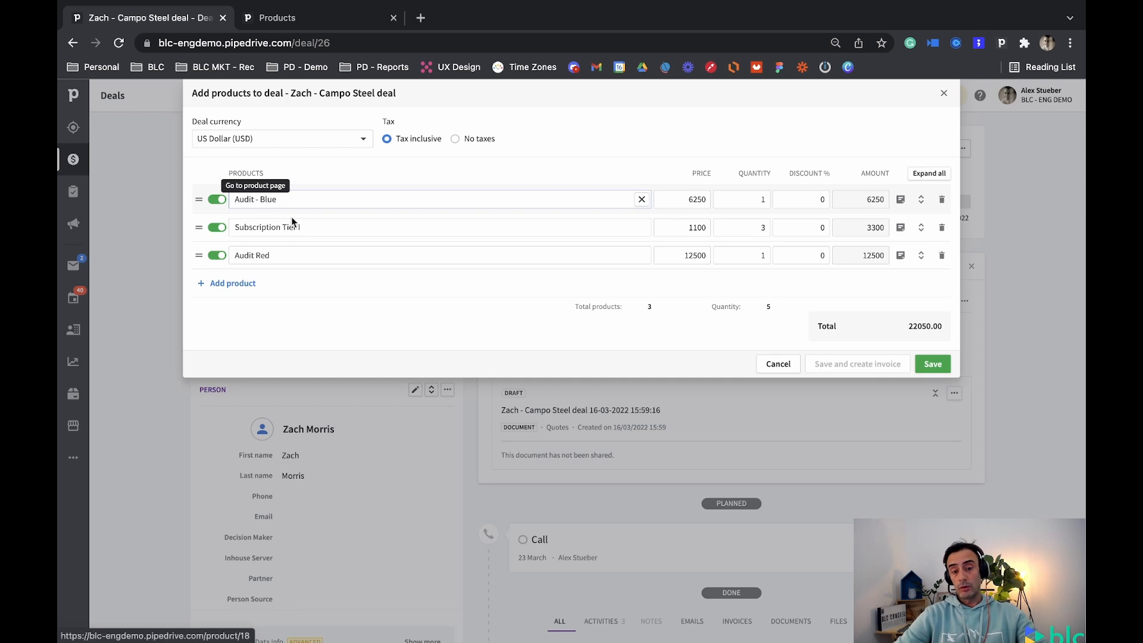
{"action": "left_click", "coordinate": [218, 257]}
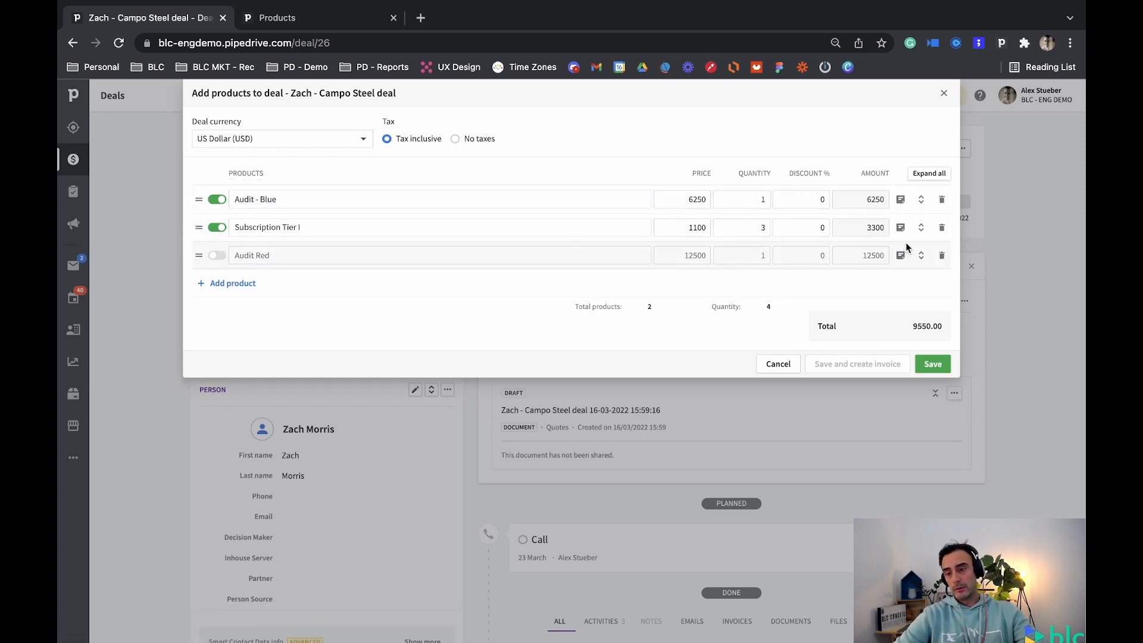
{"action": "left_click", "coordinate": [921, 255]}
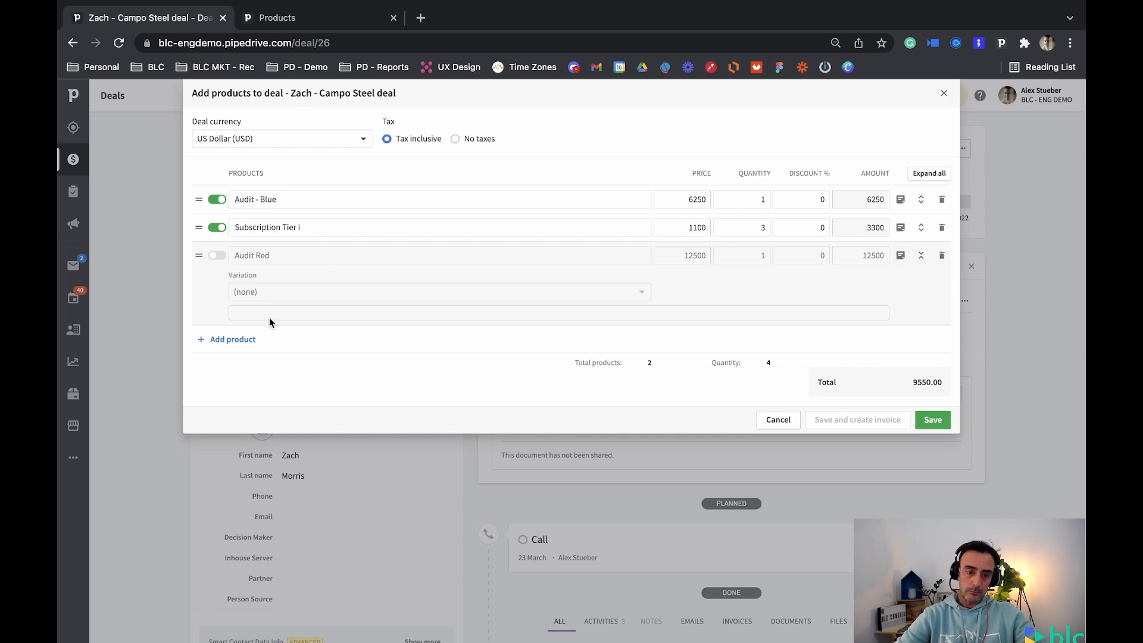
{"action": "left_click", "coordinate": [921, 256]}
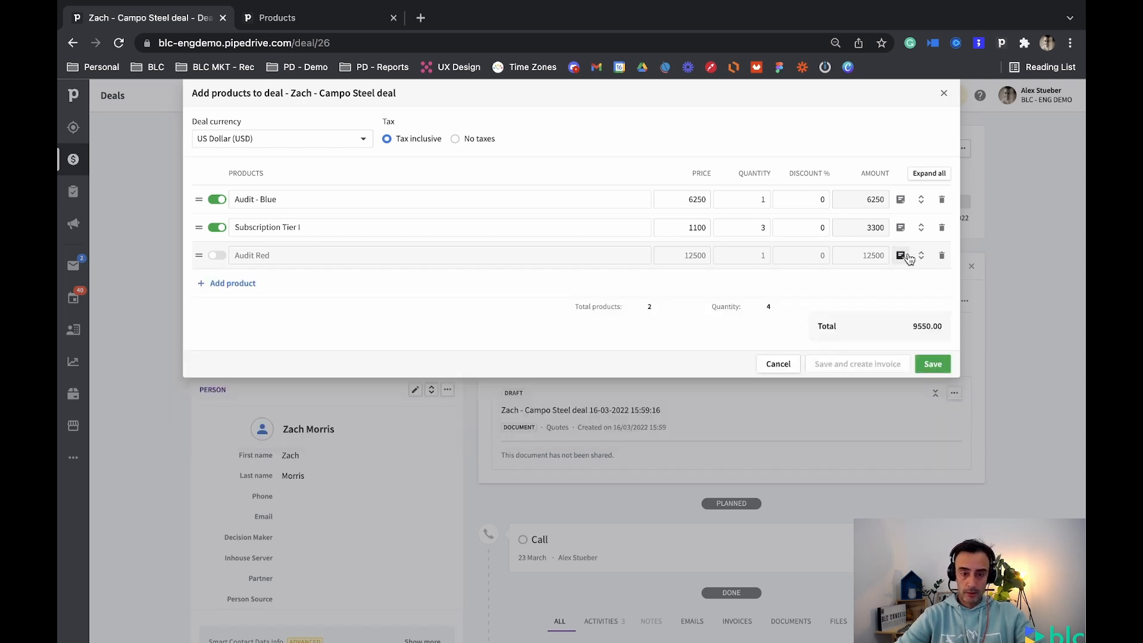
{"action": "left_click", "coordinate": [921, 256]}
{"action": "left_click", "coordinate": [921, 257]}
{"action": "left_click", "coordinate": [921, 256]}
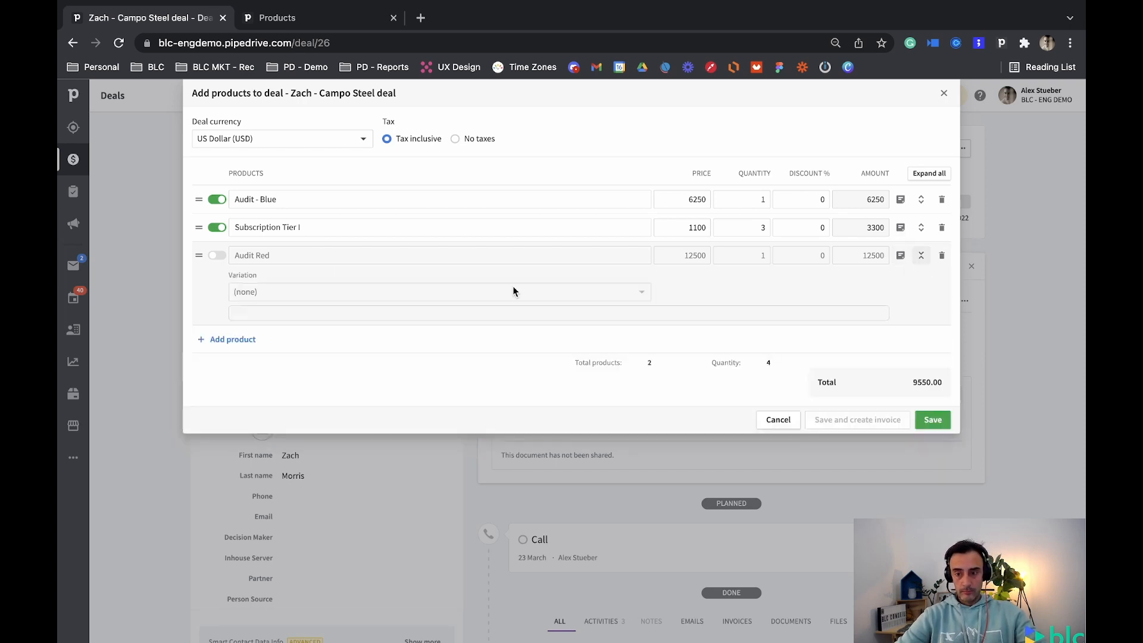
- Reactivate the Audit Red line, enter the comment "Not ready yet dor red" on it, and switch the line off and on again
{"action": "left_click", "coordinate": [224, 257]}
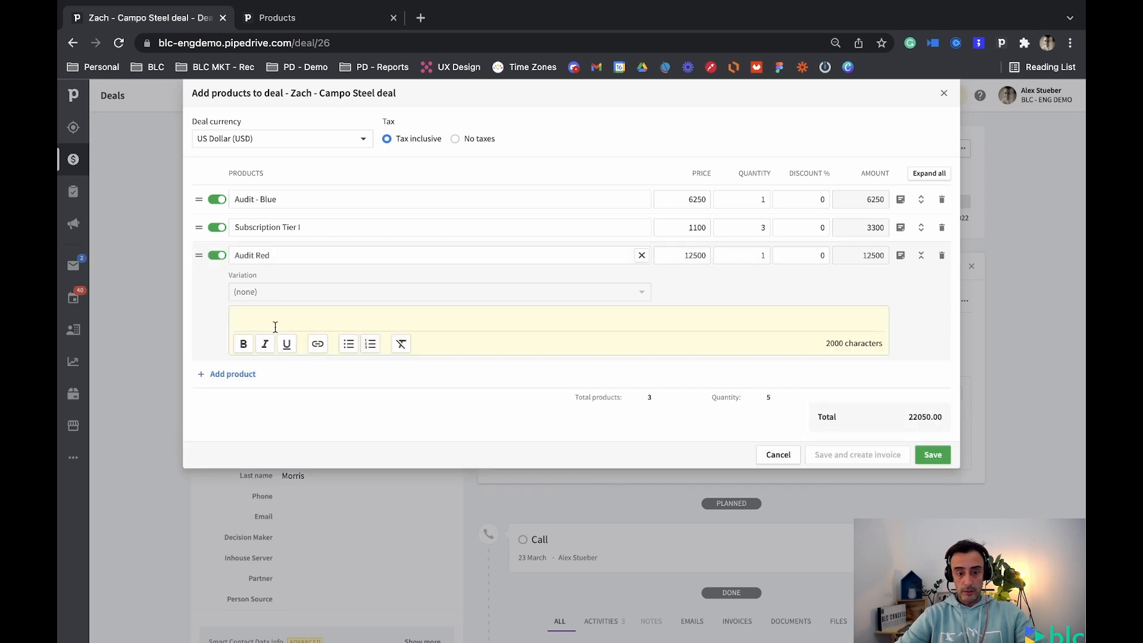
{"action": "type", "text": "Not"}
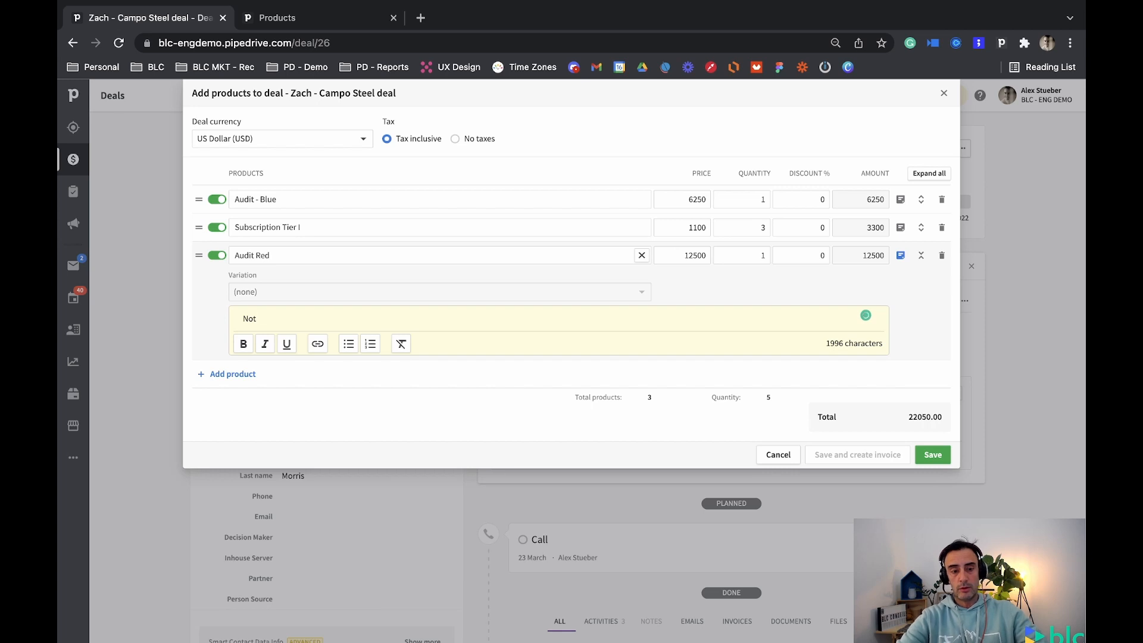
{"action": "type", "text": " ready "}
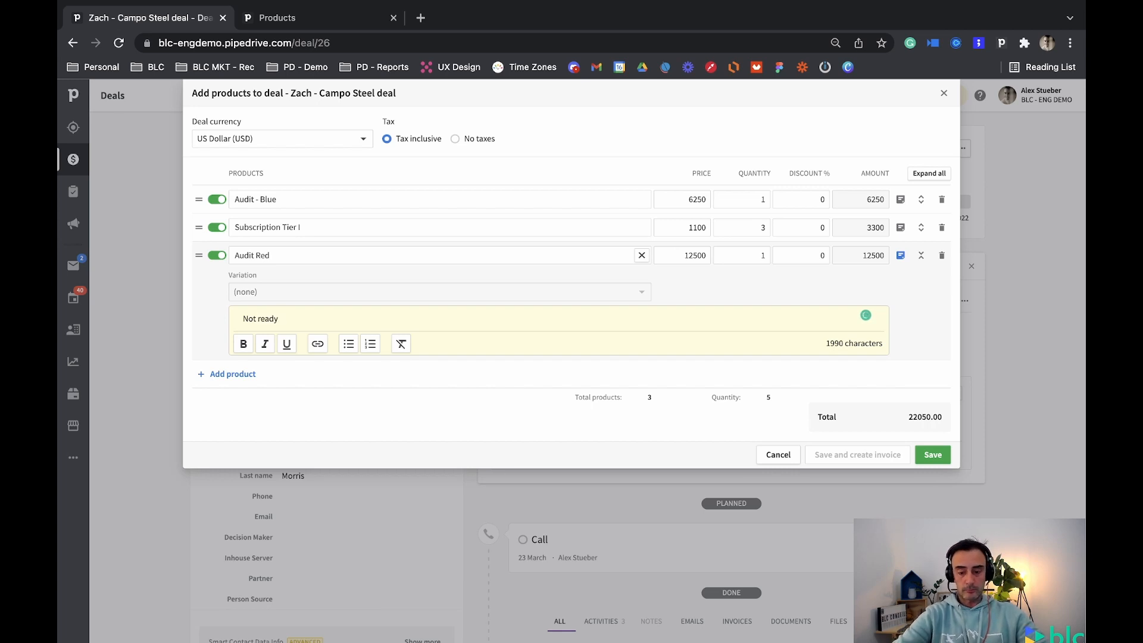
{"action": "type", "text": "yet dor red"}
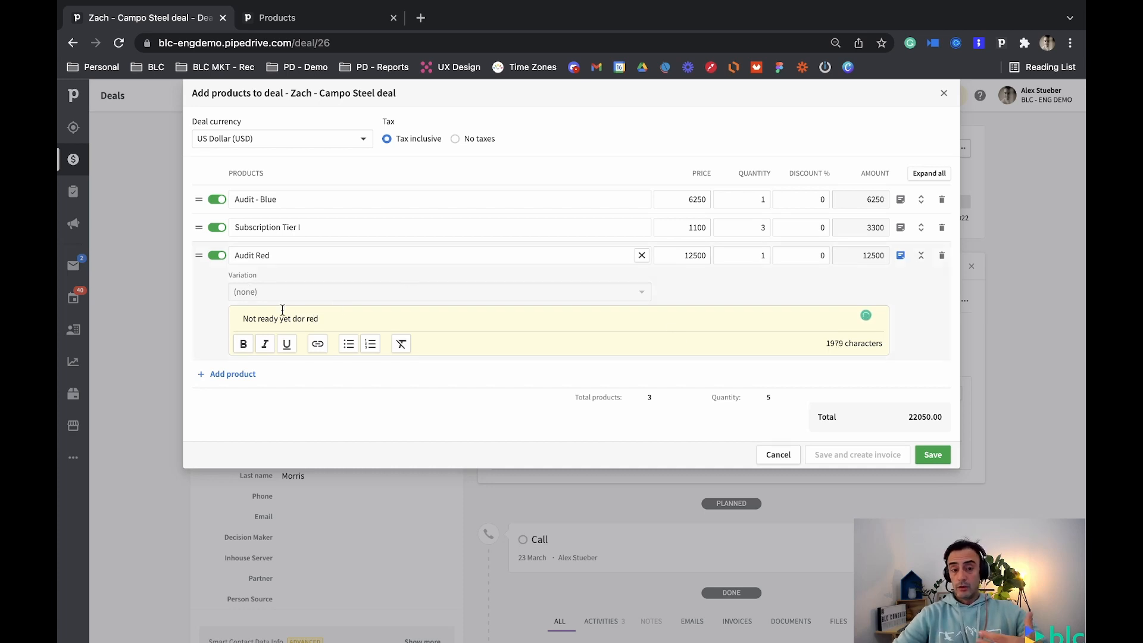
{"action": "left_click", "coordinate": [219, 257]}
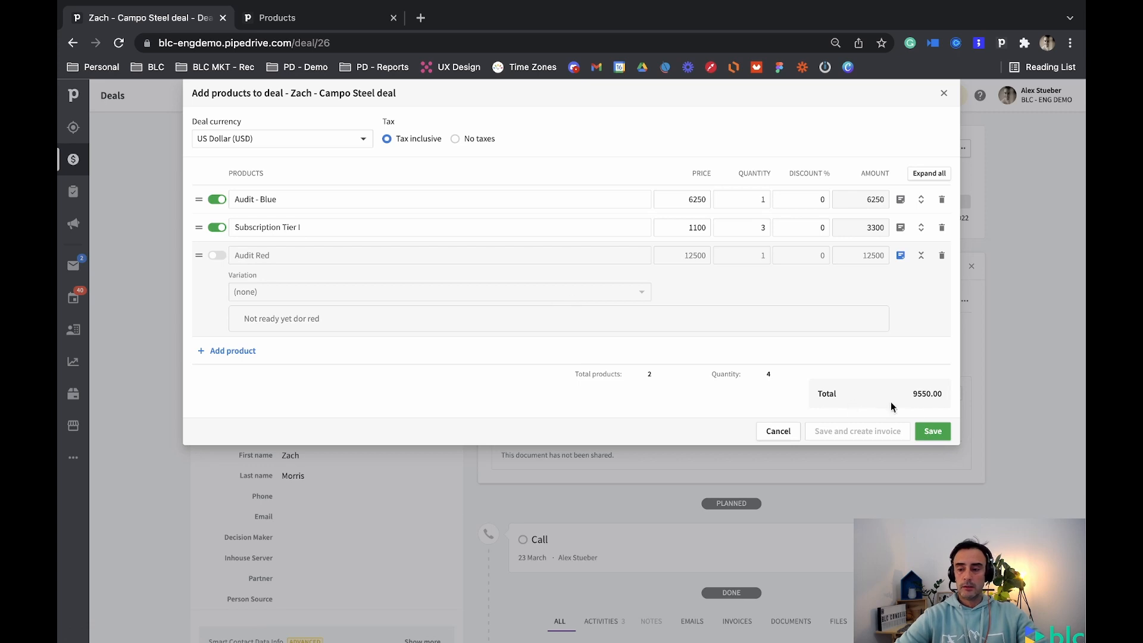
{"action": "left_click", "coordinate": [218, 254]}
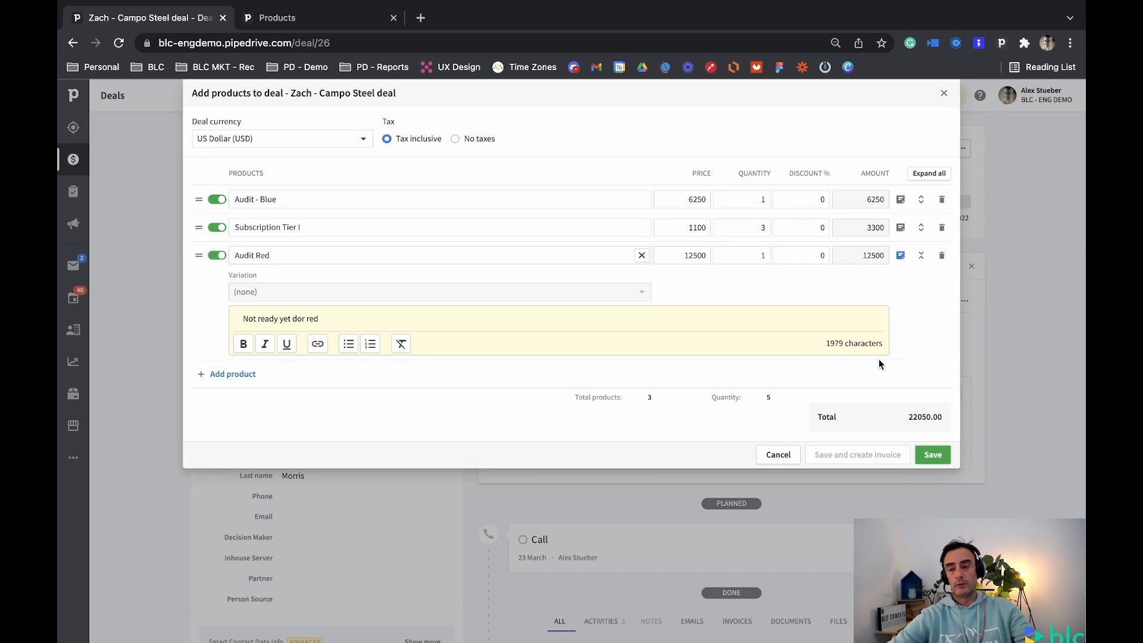
- Remove the Audit Red line from the Campo Steel deal and save the deal's products
{"action": "left_click", "coordinate": [941, 257]}
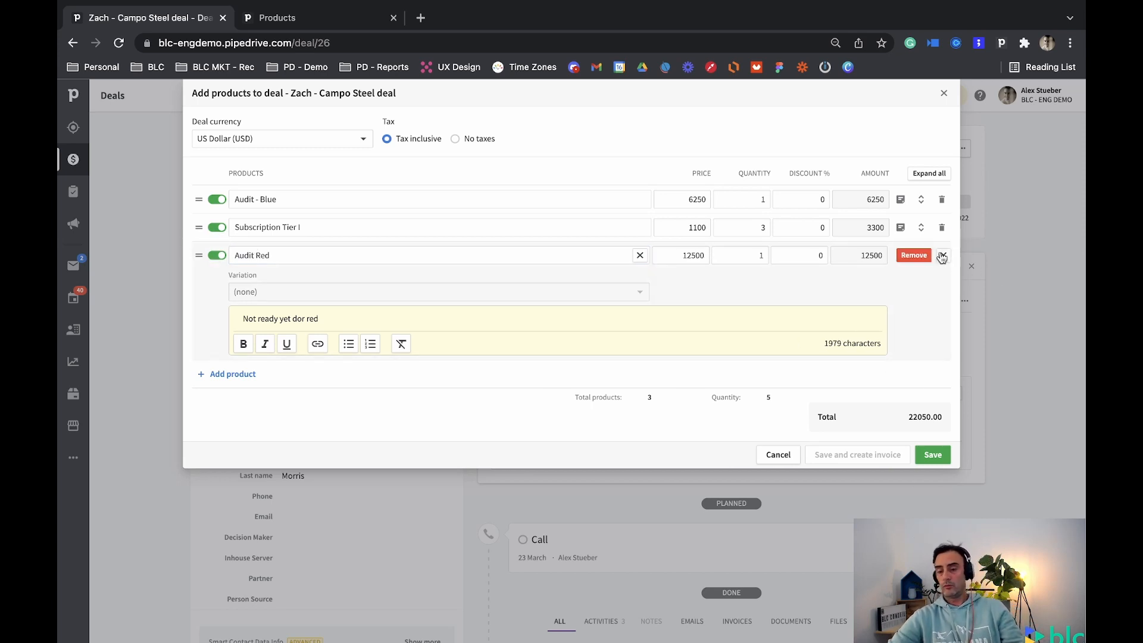
{"action": "left_click", "coordinate": [914, 256]}
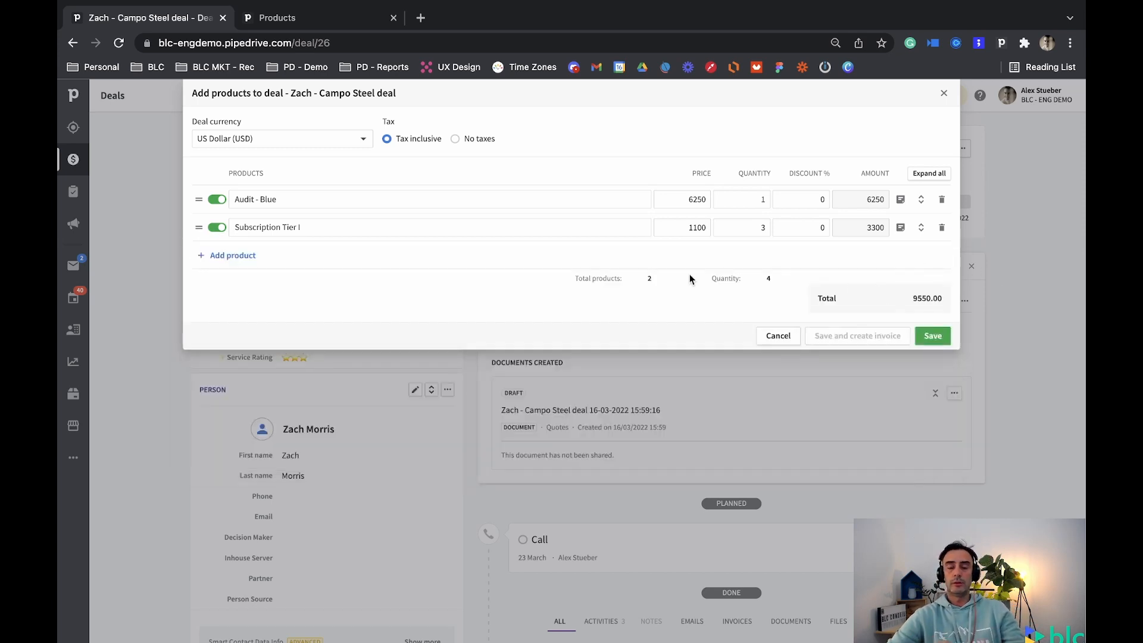
{"action": "mouse_move", "coordinate": [893, 344]}
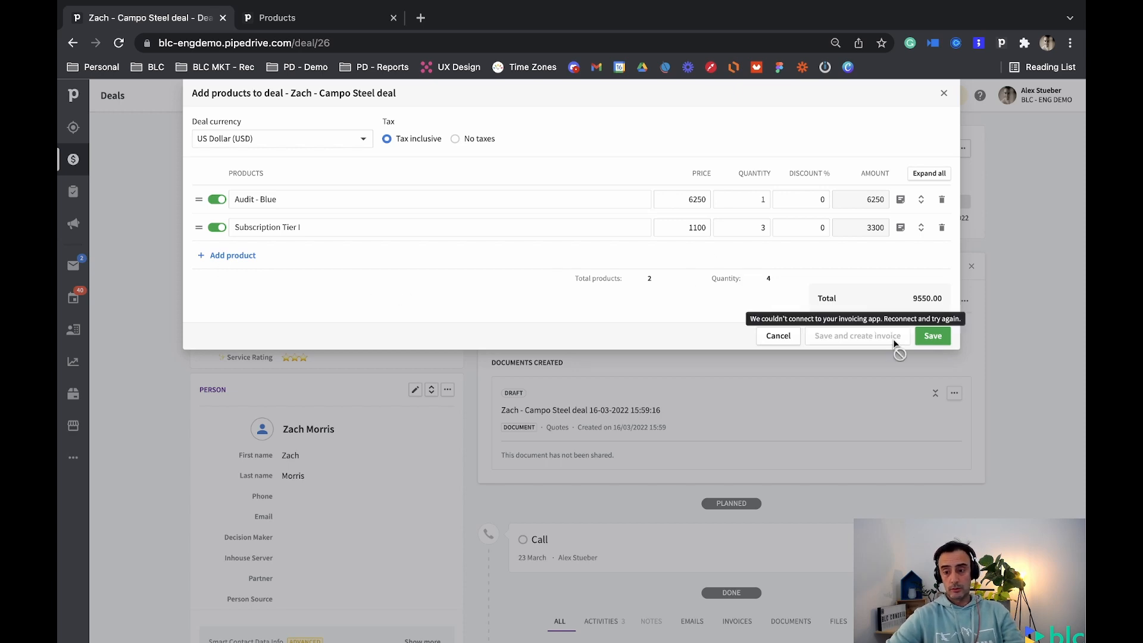
{"action": "left_click", "coordinate": [926, 337]}
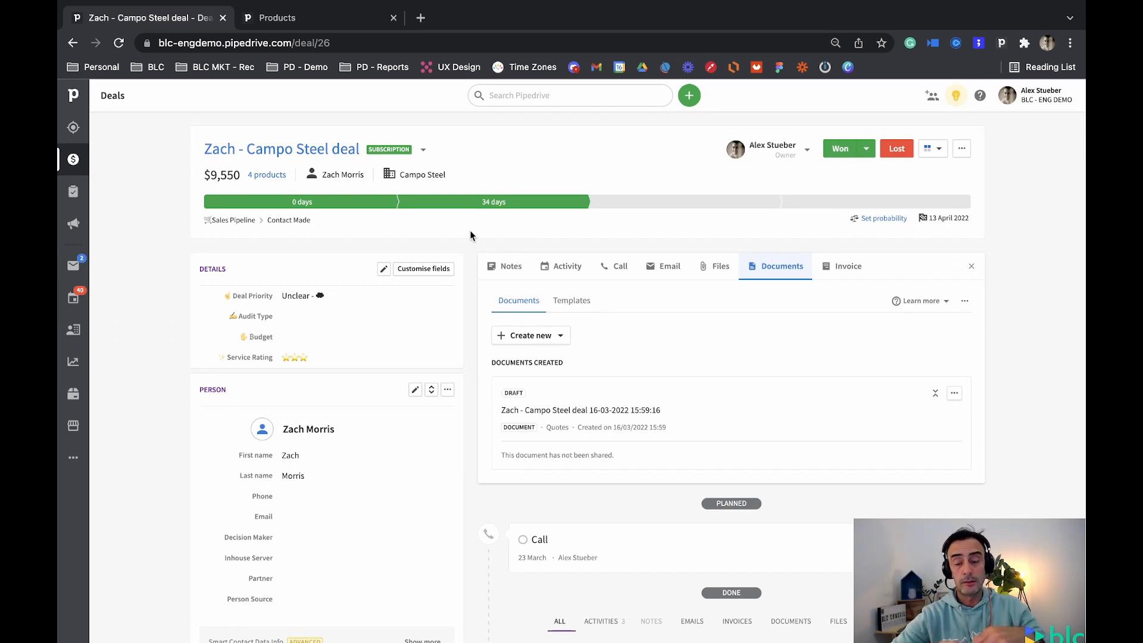
- Start a new product from the product list, check the currencies offered for its unit price, and close the form without saving
{"action": "left_click", "coordinate": [332, 24]}
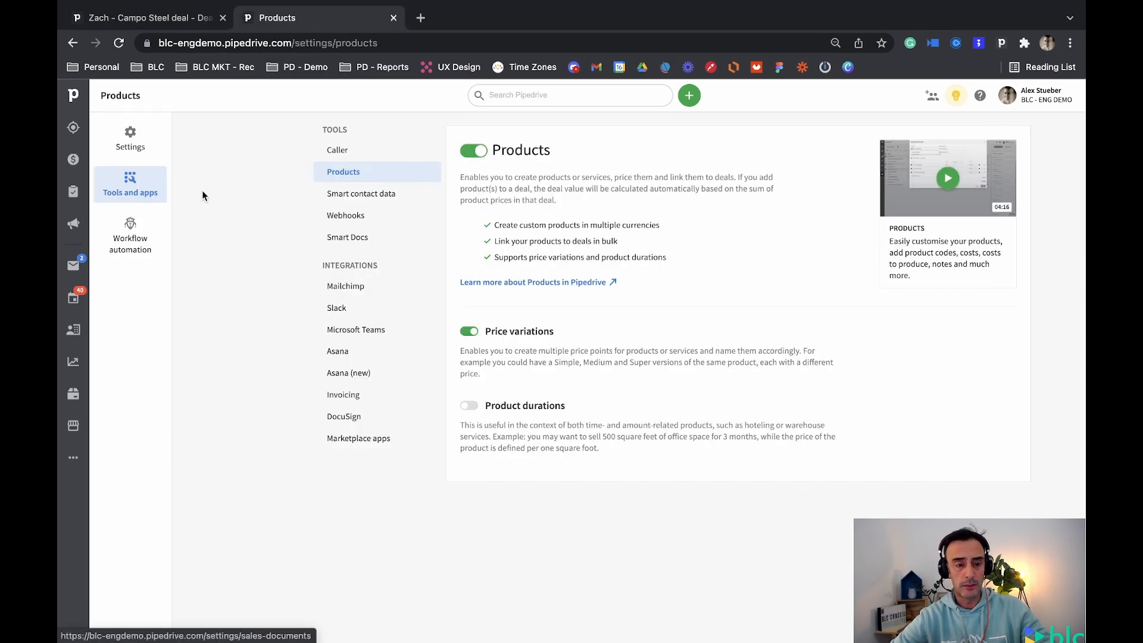
{"action": "left_click", "coordinate": [156, 21]}
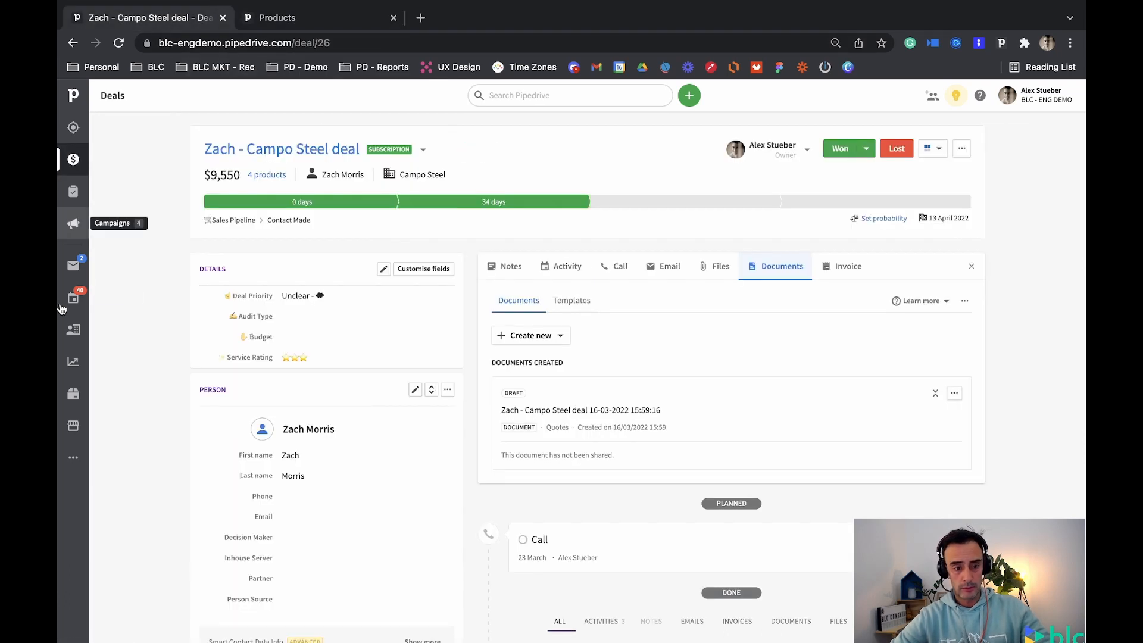
{"action": "left_click", "coordinate": [74, 405]}
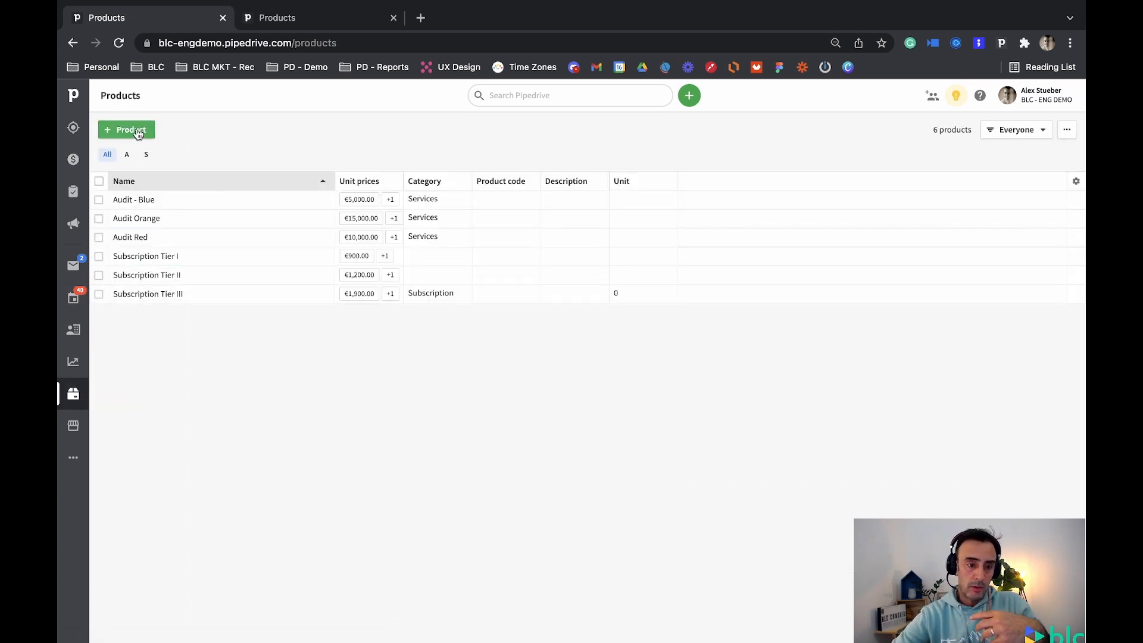
{"action": "left_click", "coordinate": [137, 132]}
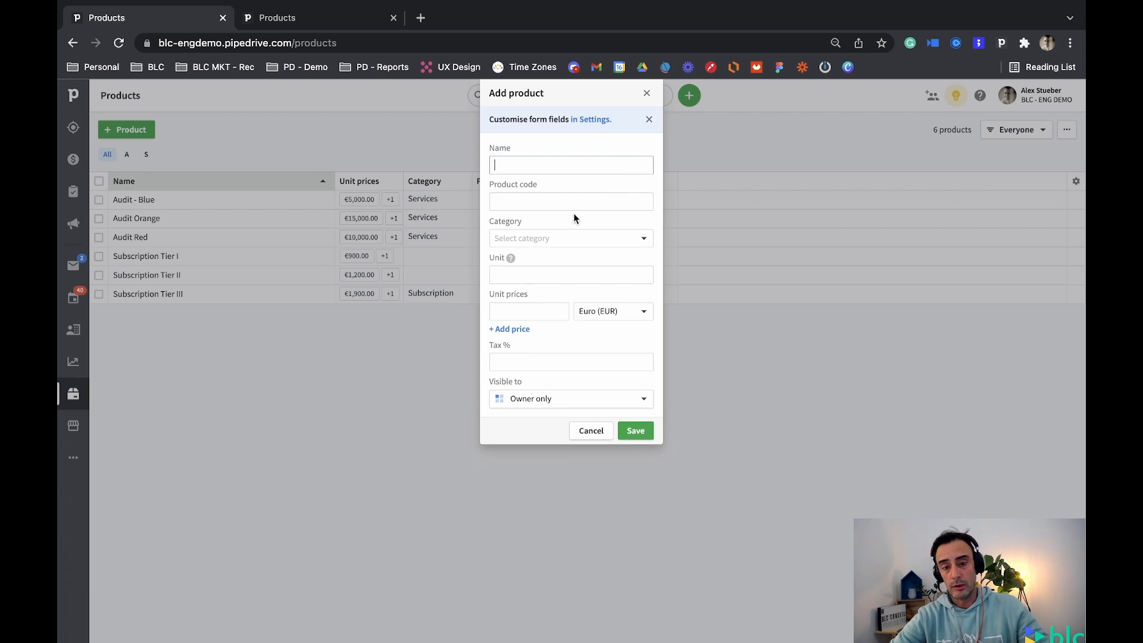
{"action": "left_click", "coordinate": [534, 313]}
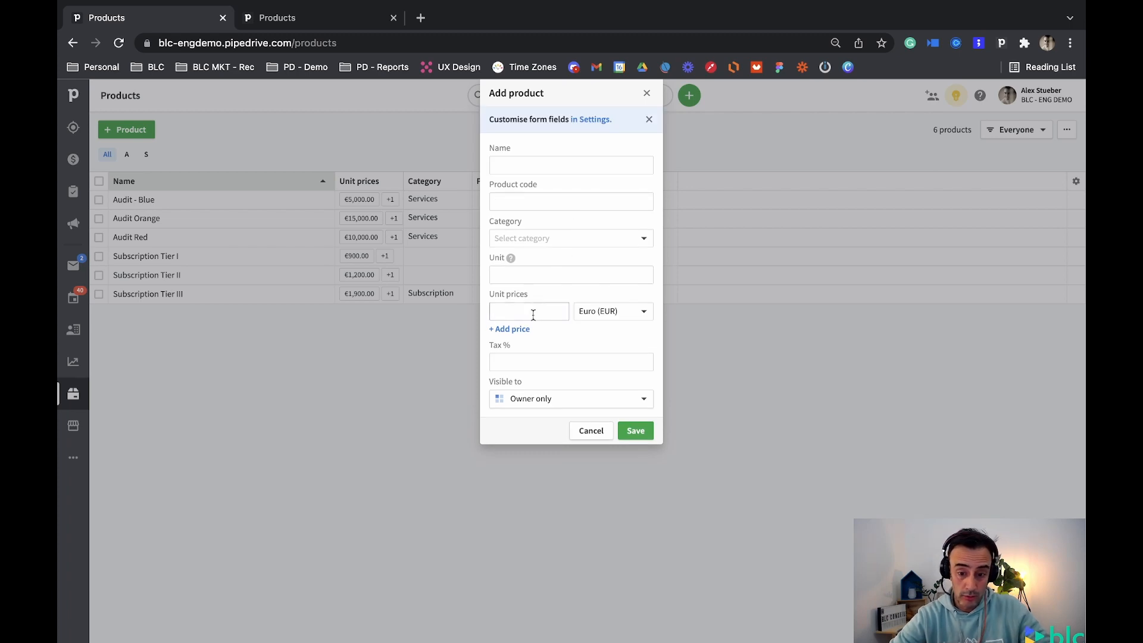
{"action": "left_click", "coordinate": [623, 313]}
{"action": "left_click", "coordinate": [624, 313]}
{"action": "left_click", "coordinate": [625, 314]}
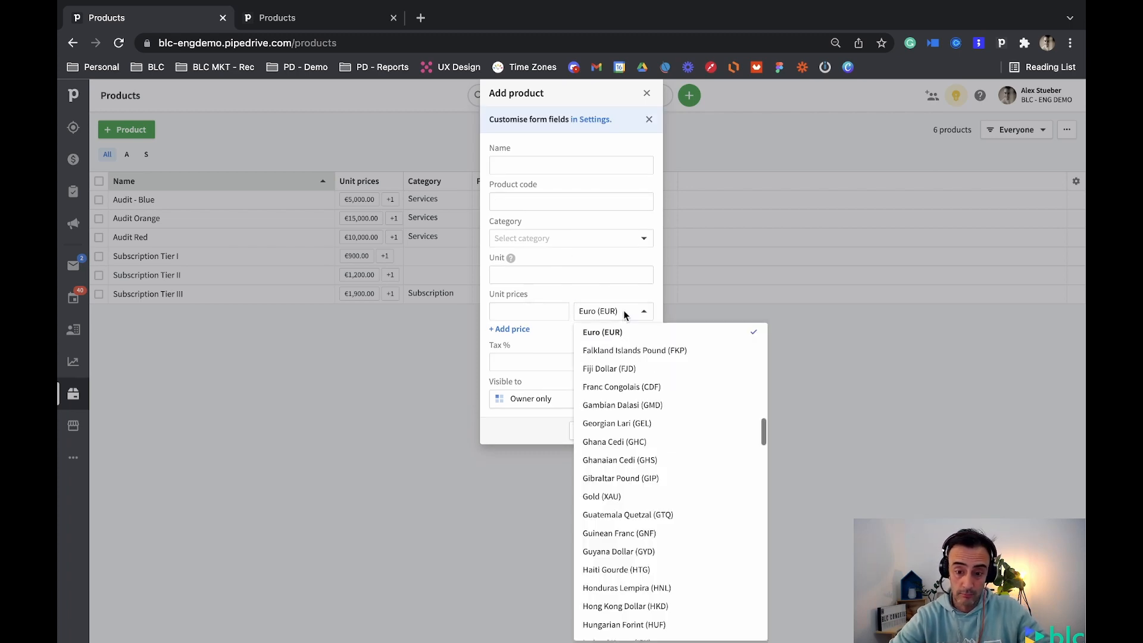
{"action": "left_click", "coordinate": [646, 94]}
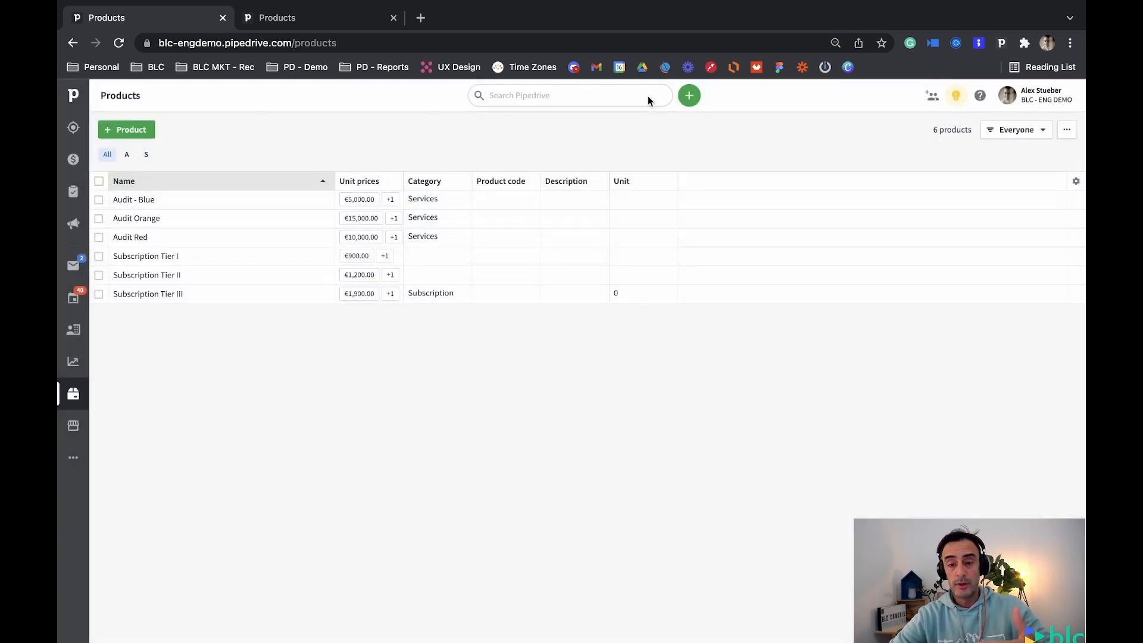
- Open the currency section of the company settings and deactivate all unused currencies
{"action": "left_click", "coordinate": [337, 22]}
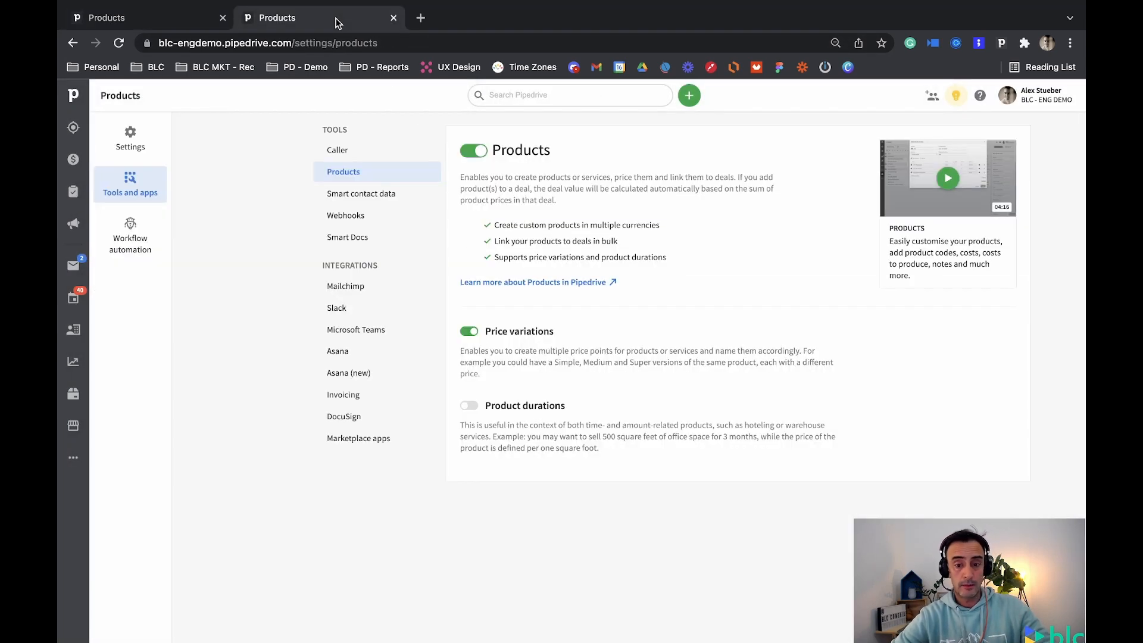
{"action": "left_click", "coordinate": [1039, 95]}
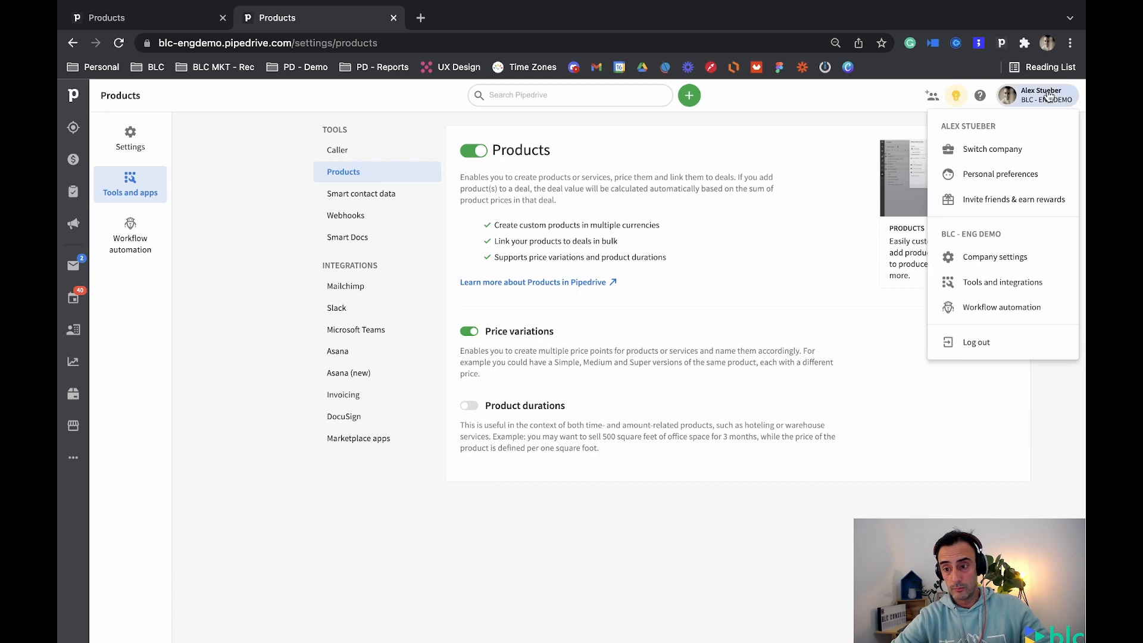
{"action": "left_click", "coordinate": [994, 259]}
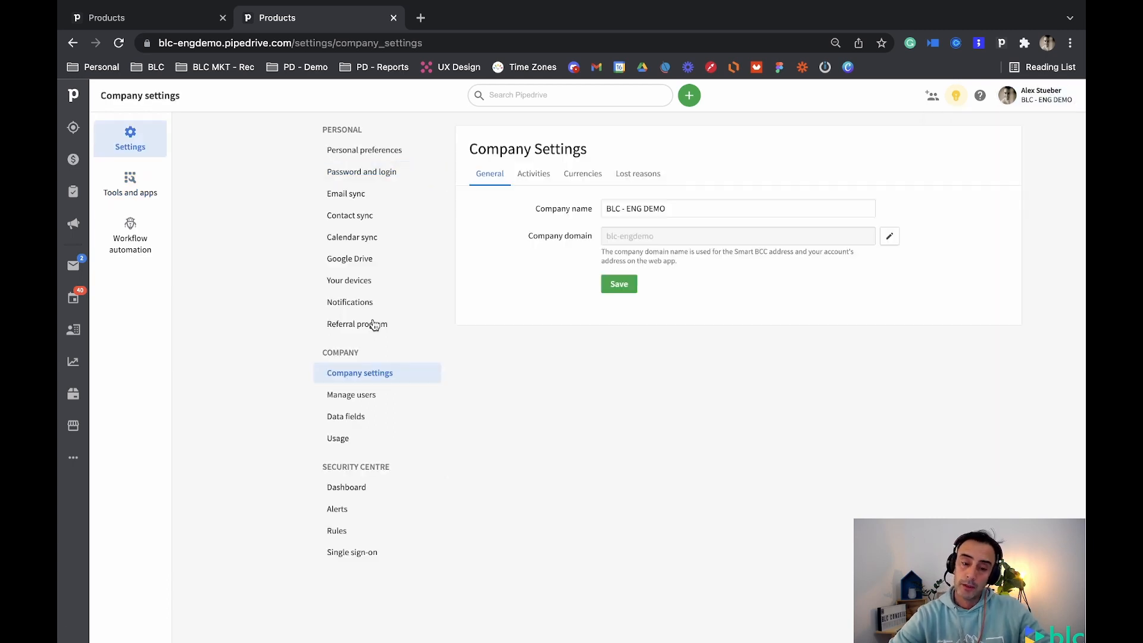
{"action": "left_click", "coordinate": [575, 179]}
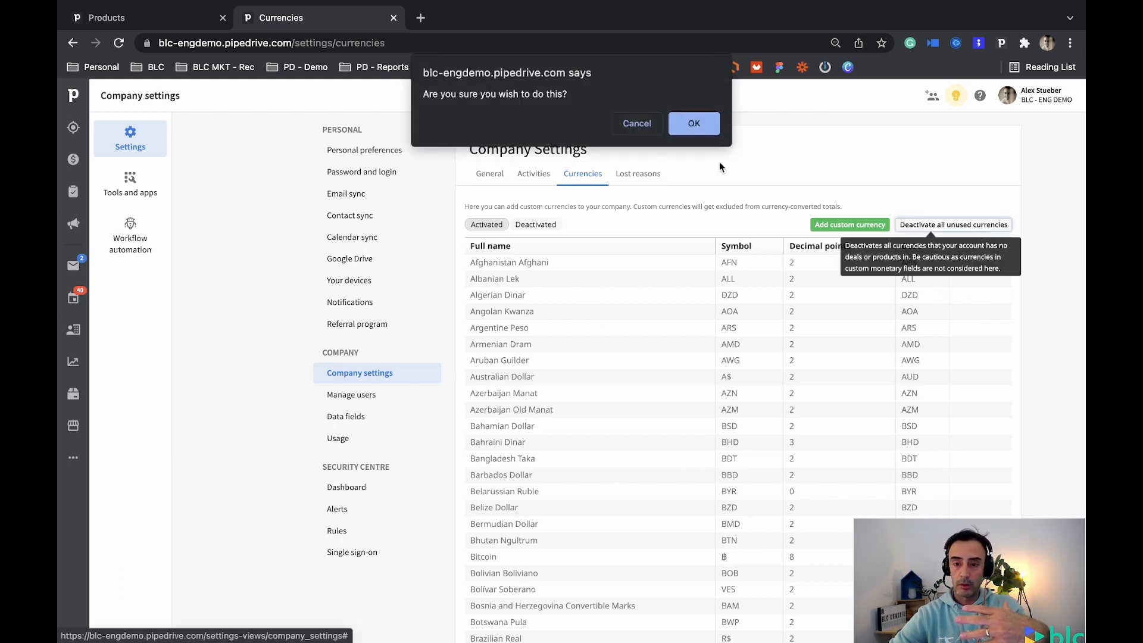
{"action": "left_click", "coordinate": [696, 122]}
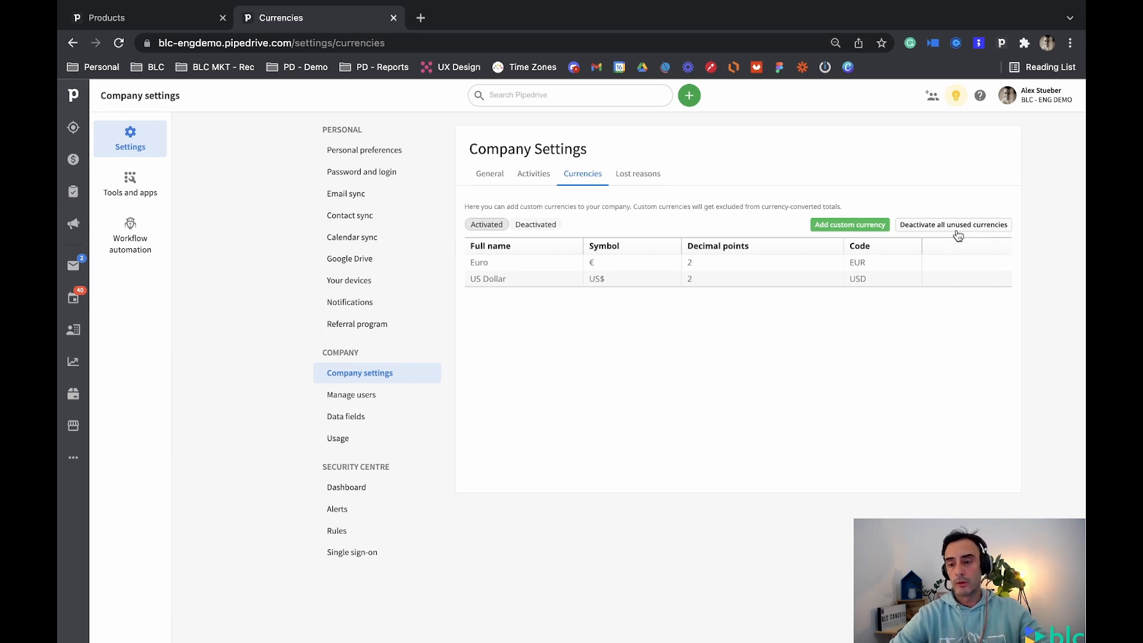
- Reactivate the Australian Dollar from the deactivated currencies and show the list of activated currencies
{"action": "left_click", "coordinate": [533, 225]}
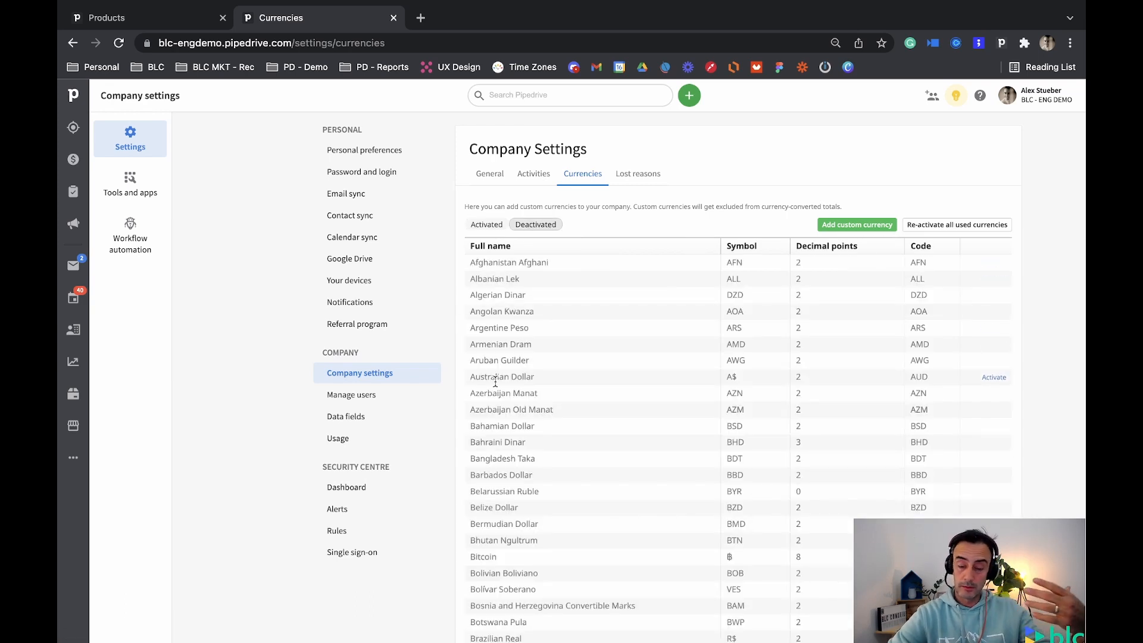
{"action": "left_click", "coordinate": [989, 378]}
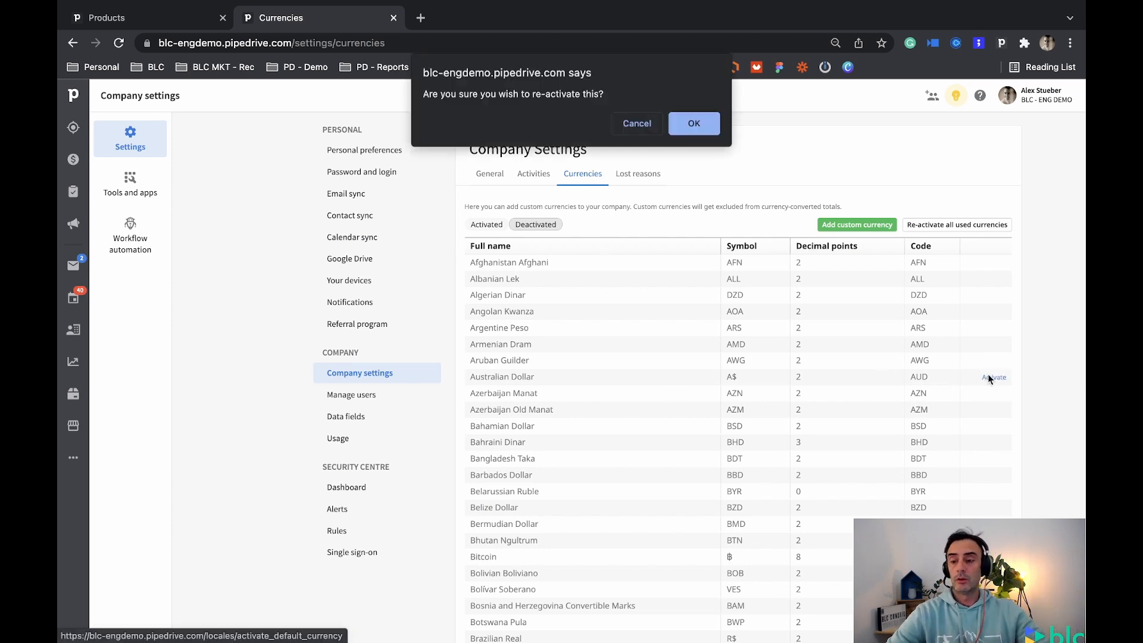
{"action": "left_click", "coordinate": [690, 125]}
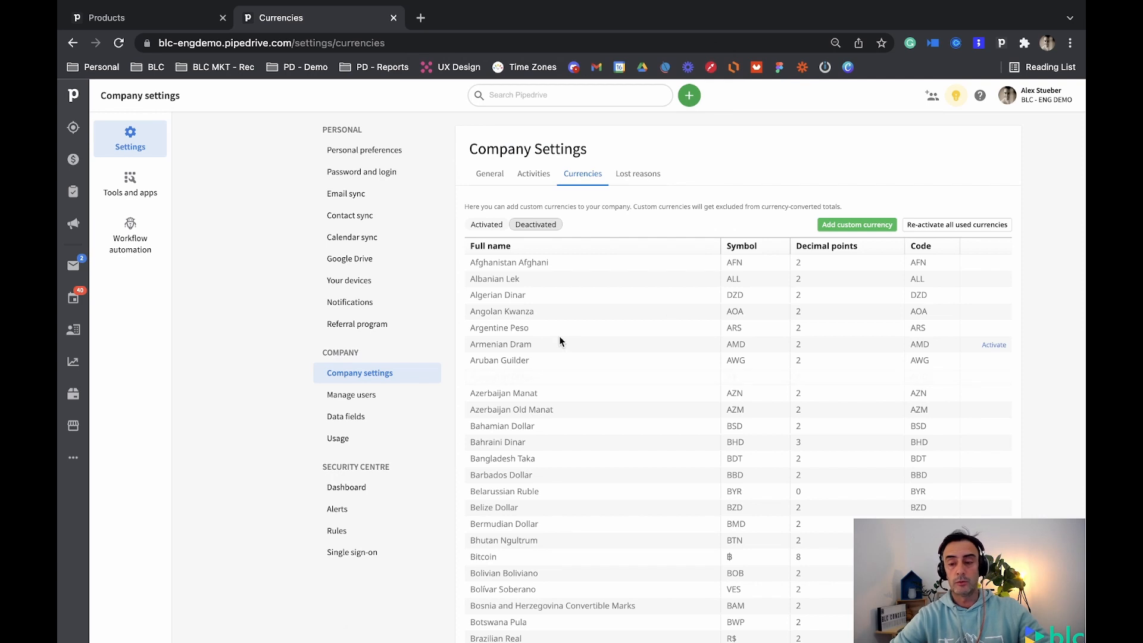
{"action": "left_click", "coordinate": [489, 225]}
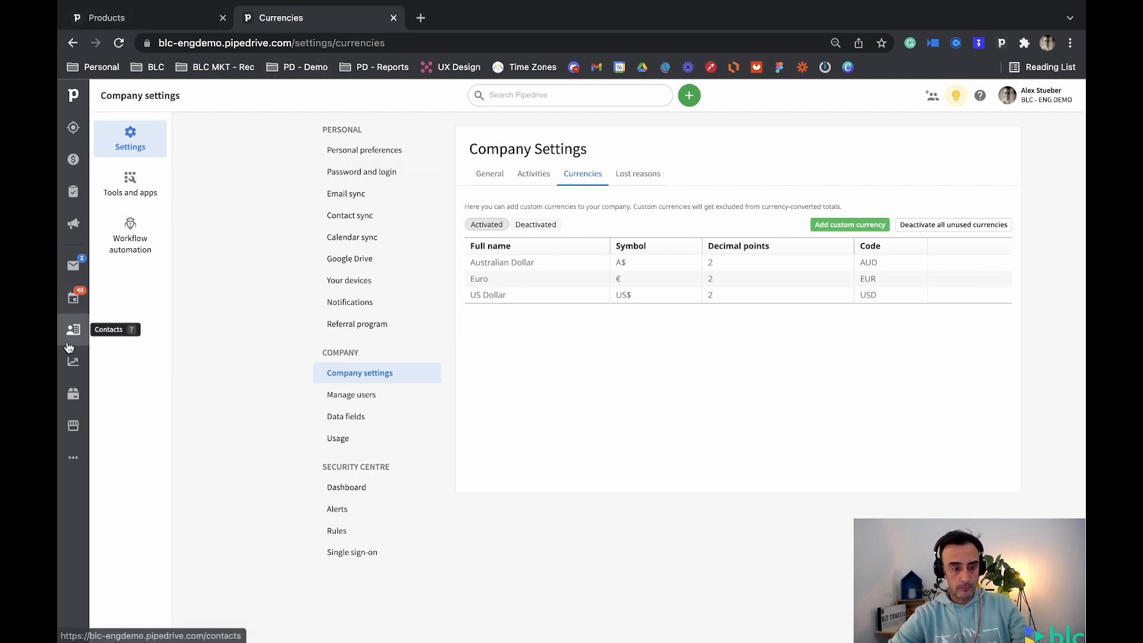
- Open a new product form, check which currencies its unit price offers, and close the form without saving
{"action": "left_click", "coordinate": [73, 394]}
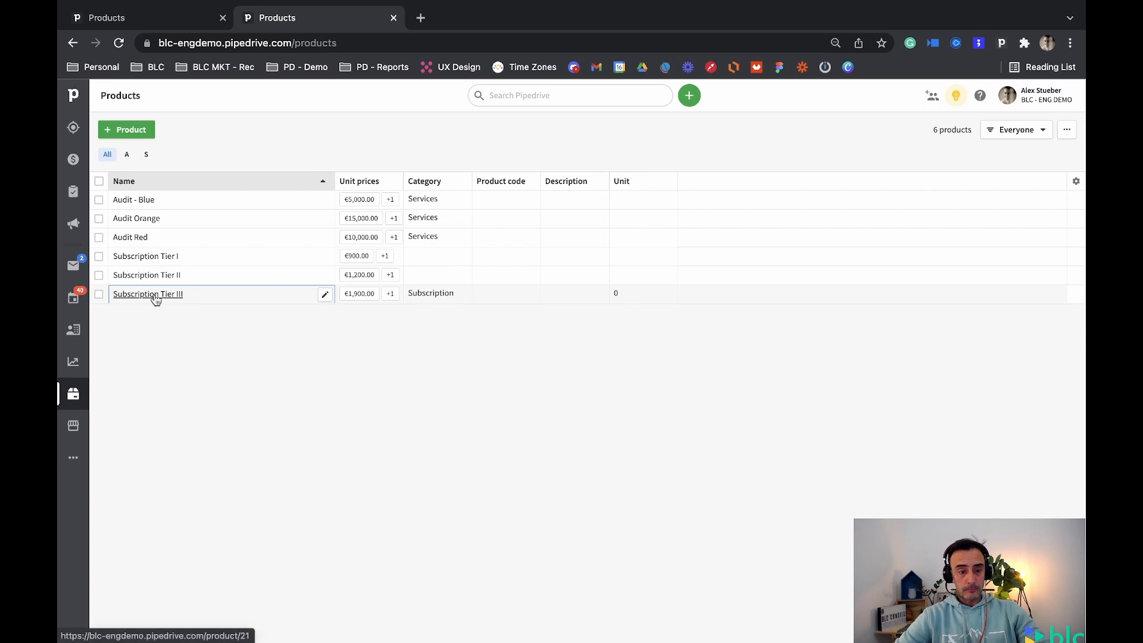
{"action": "left_click", "coordinate": [131, 133]}
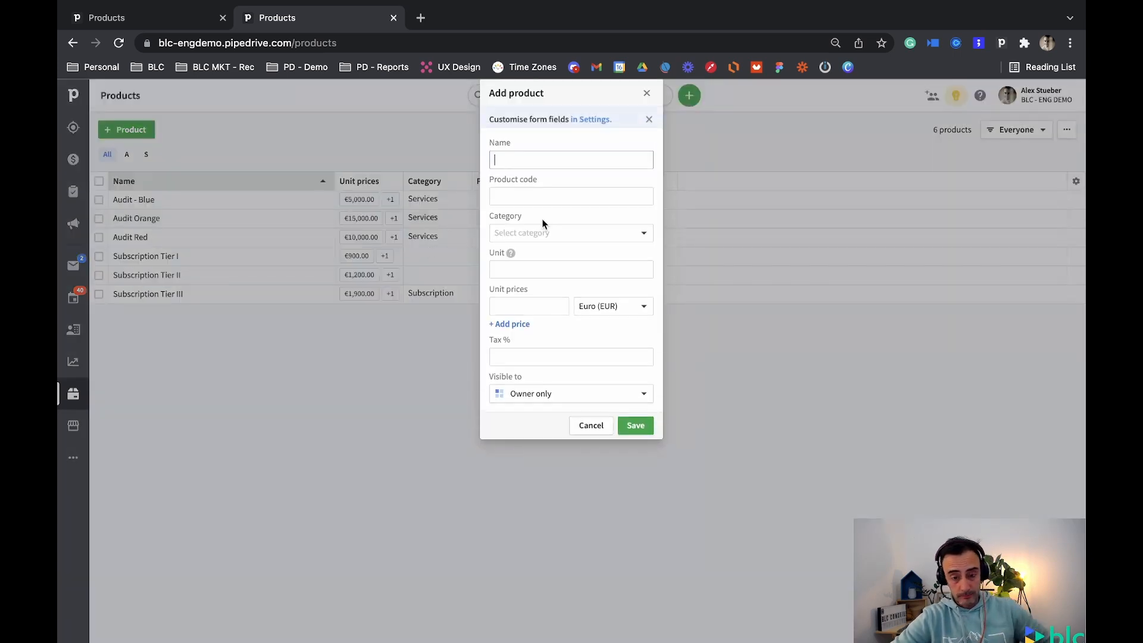
{"action": "left_click", "coordinate": [645, 316]}
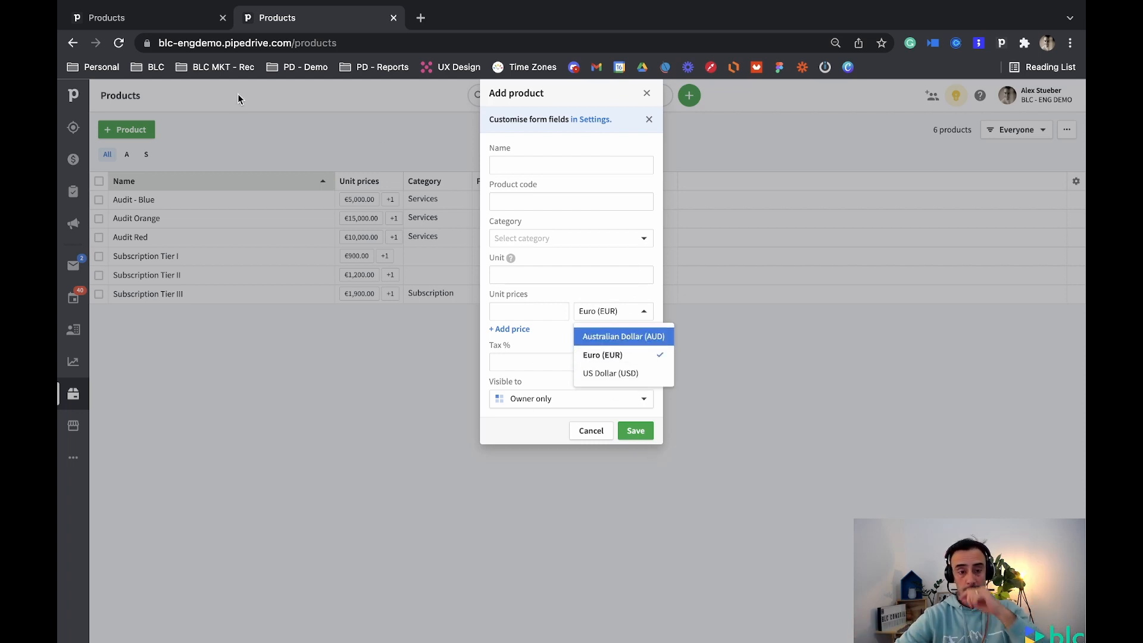
{"action": "left_click", "coordinate": [218, 118]}
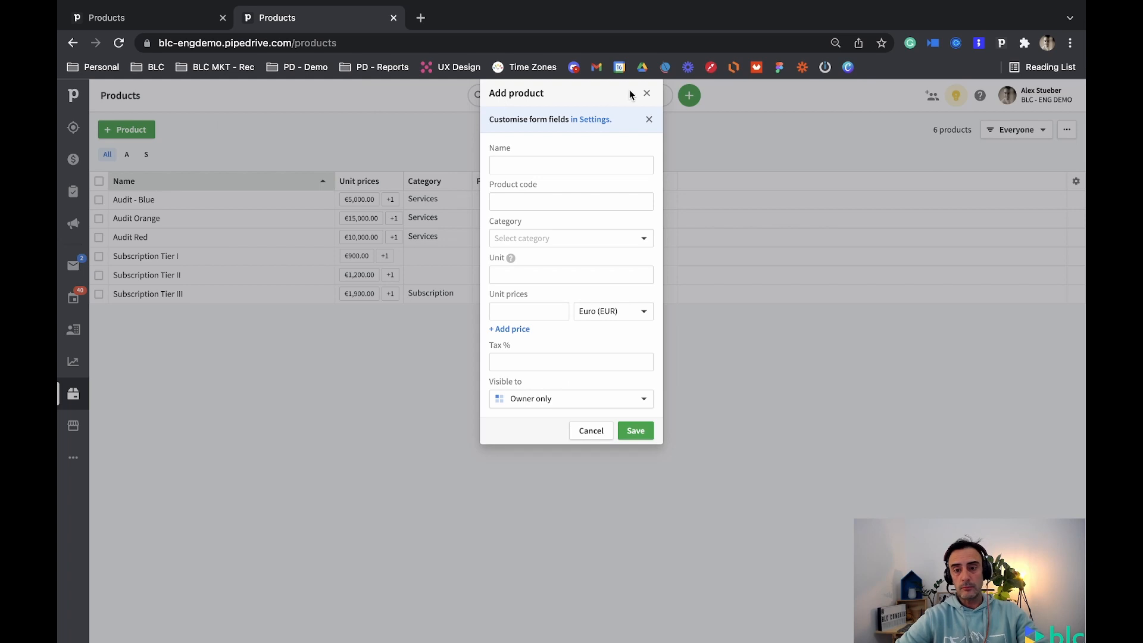
{"action": "left_click", "coordinate": [646, 93]}
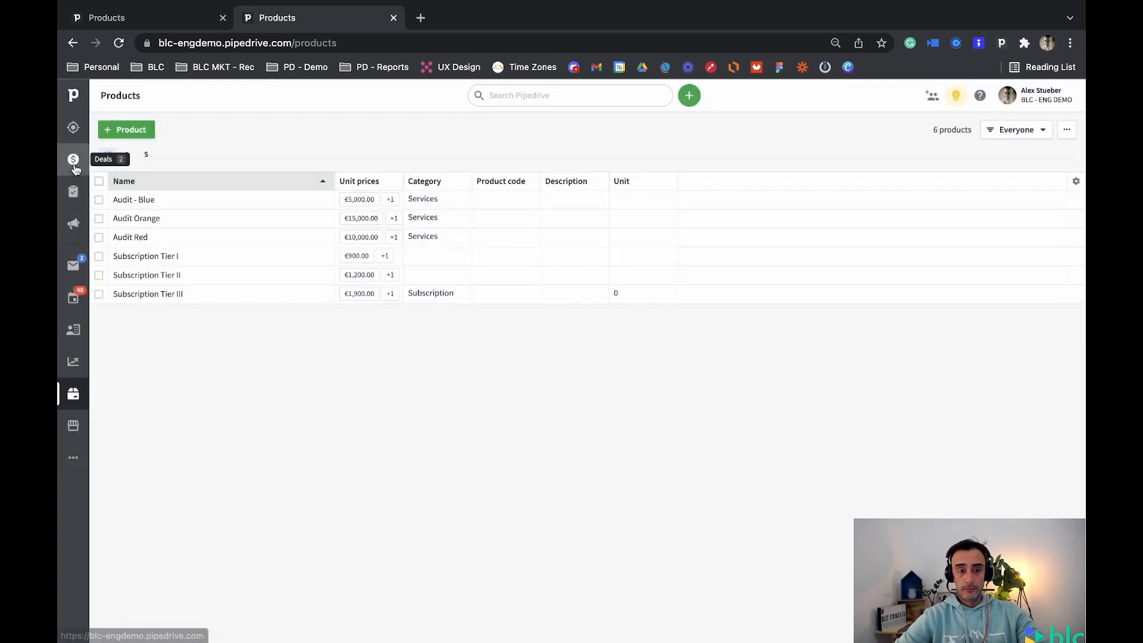
- Open the last deal in the Negotiations Started stage, check the deal currency choices for adding products, and close the form without saving
{"action": "left_click", "coordinate": [74, 168]}
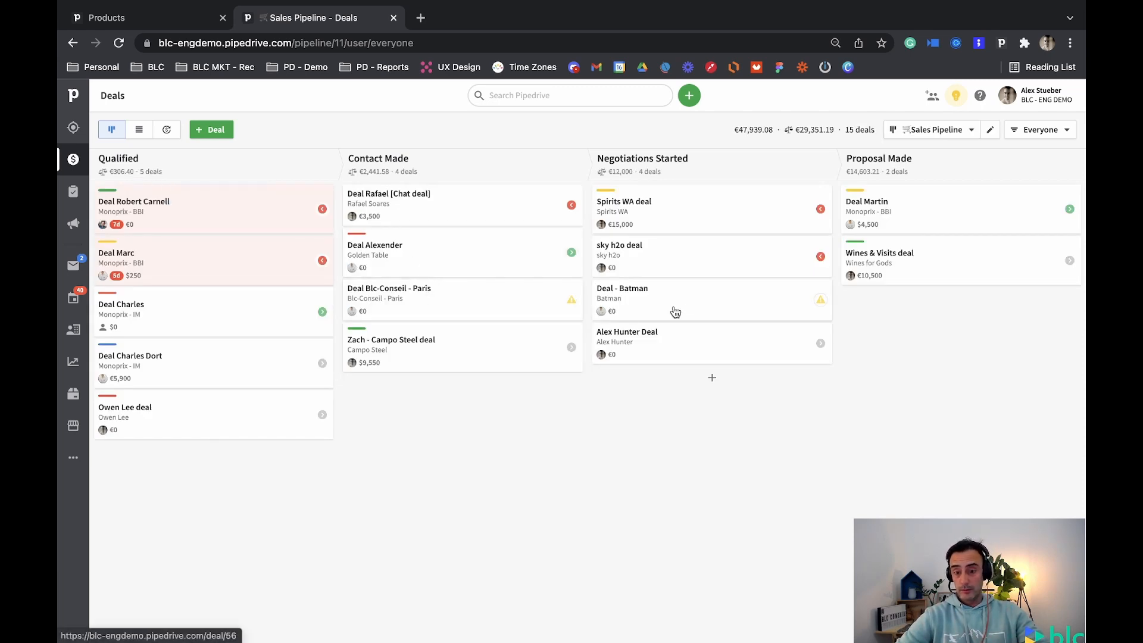
{"action": "left_click", "coordinate": [652, 334]}
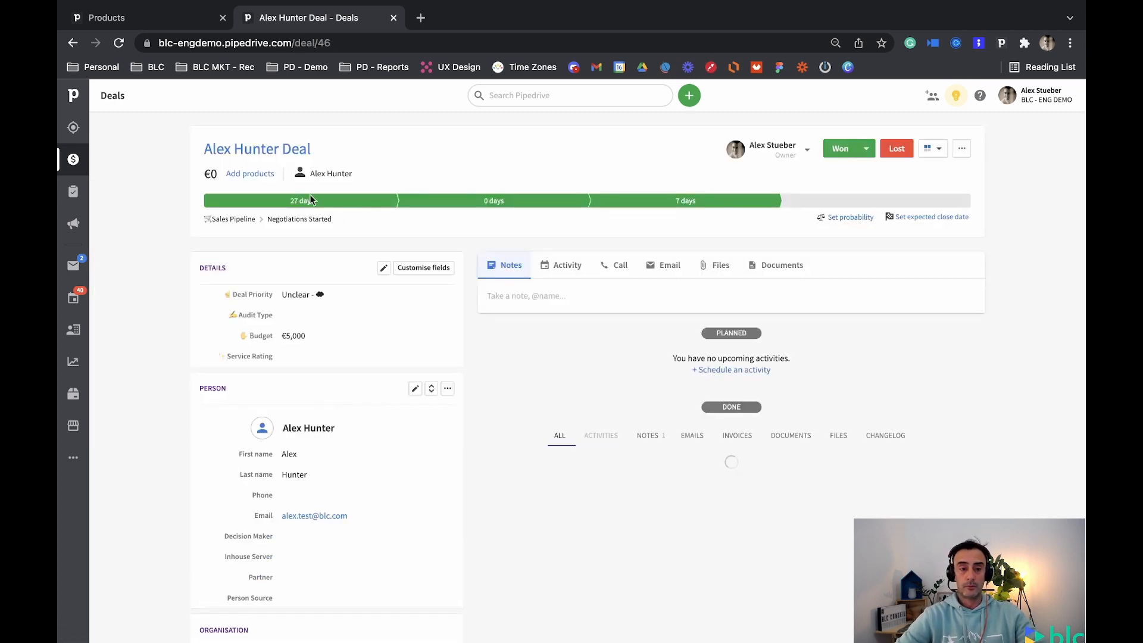
{"action": "left_click", "coordinate": [250, 174]}
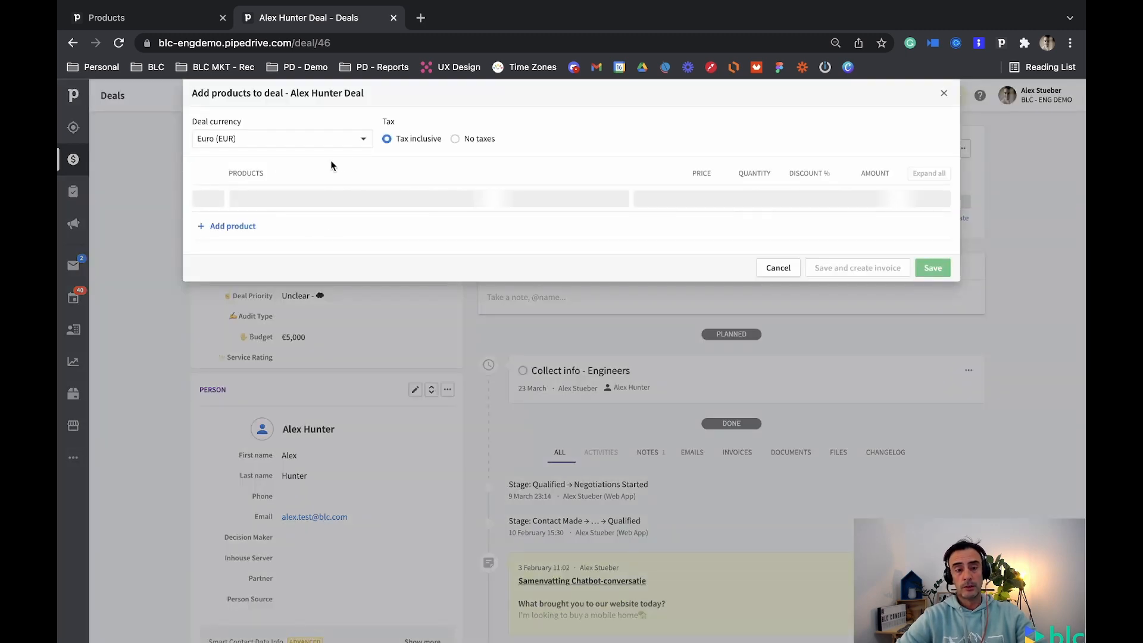
{"action": "left_click", "coordinate": [363, 139]}
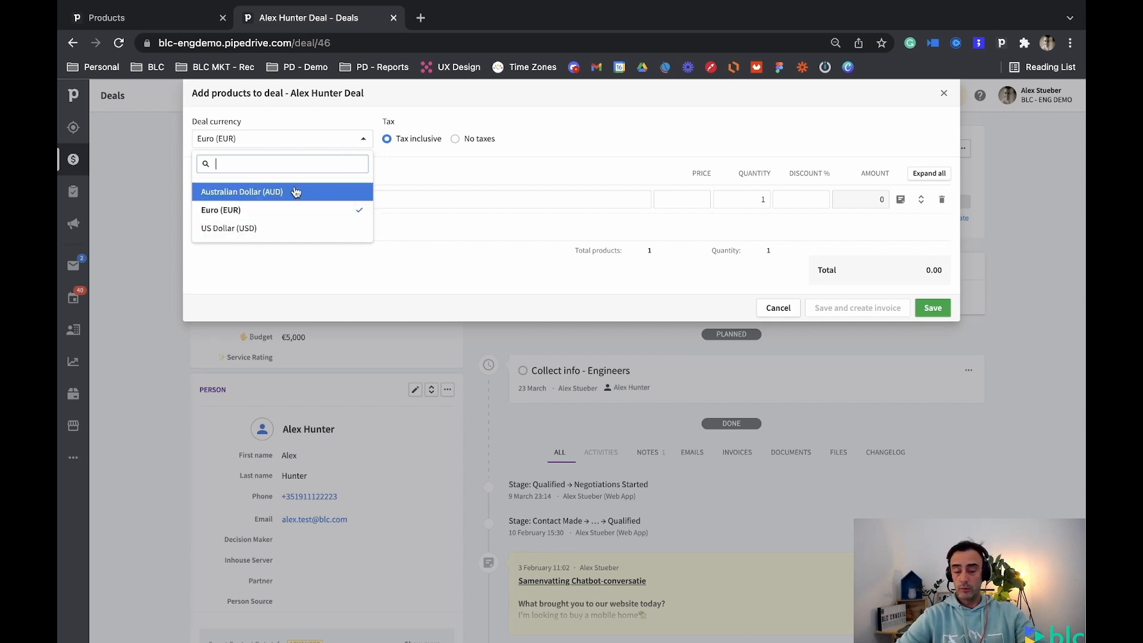
{"action": "left_click", "coordinate": [455, 174]}
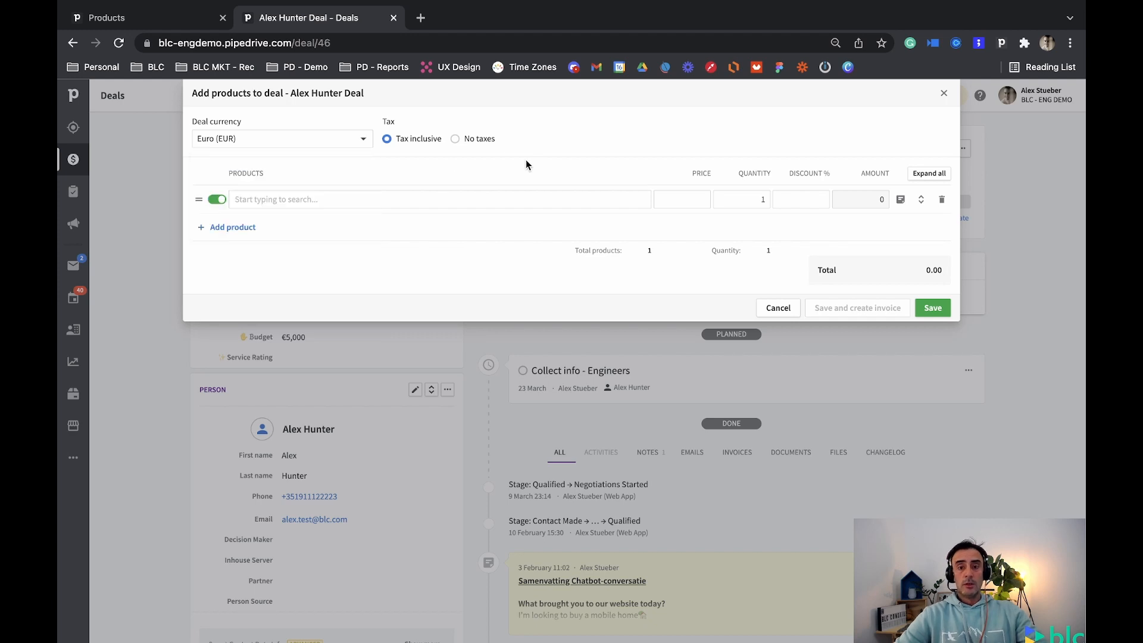
{"action": "left_click", "coordinate": [944, 96]}
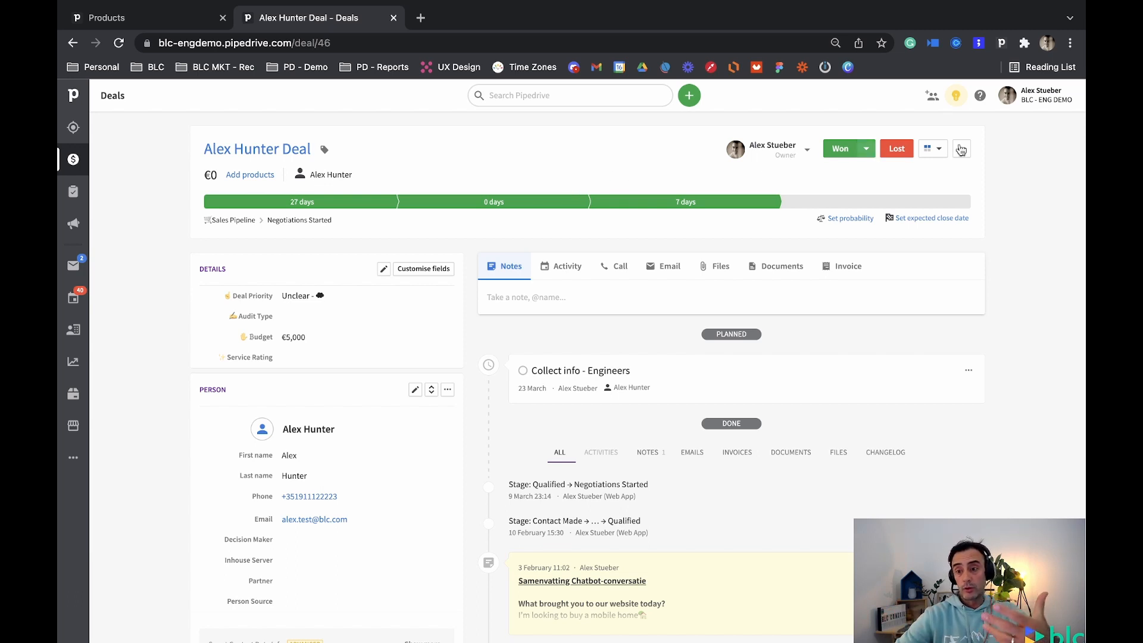
- Open the account's tools and integrations settings
{"action": "left_click", "coordinate": [1038, 95]}
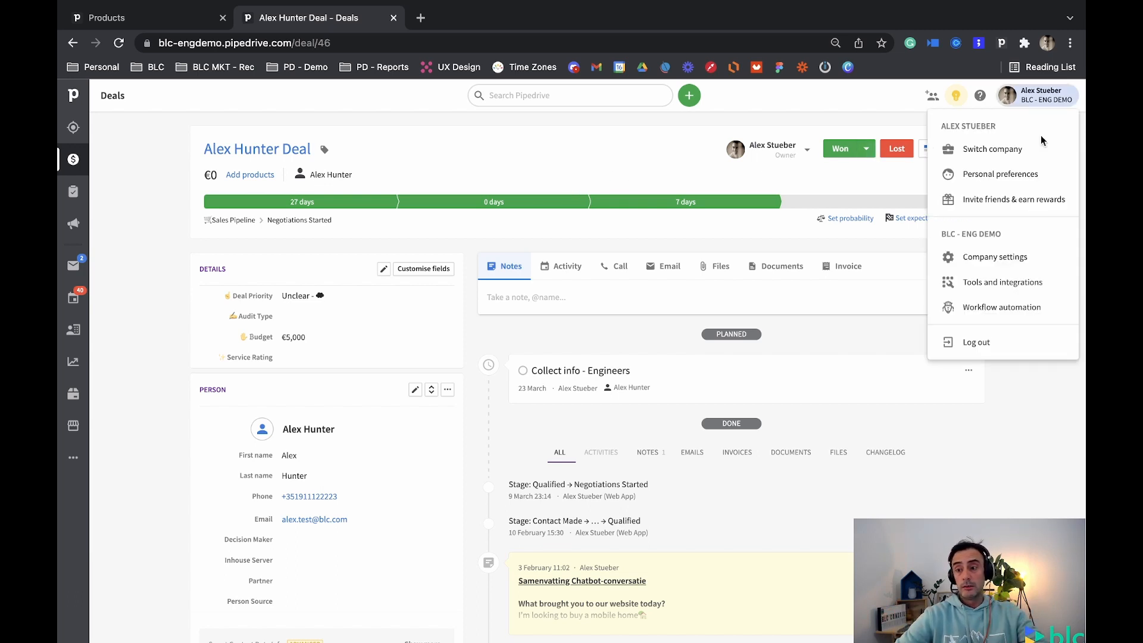
{"action": "left_click", "coordinate": [958, 286]}
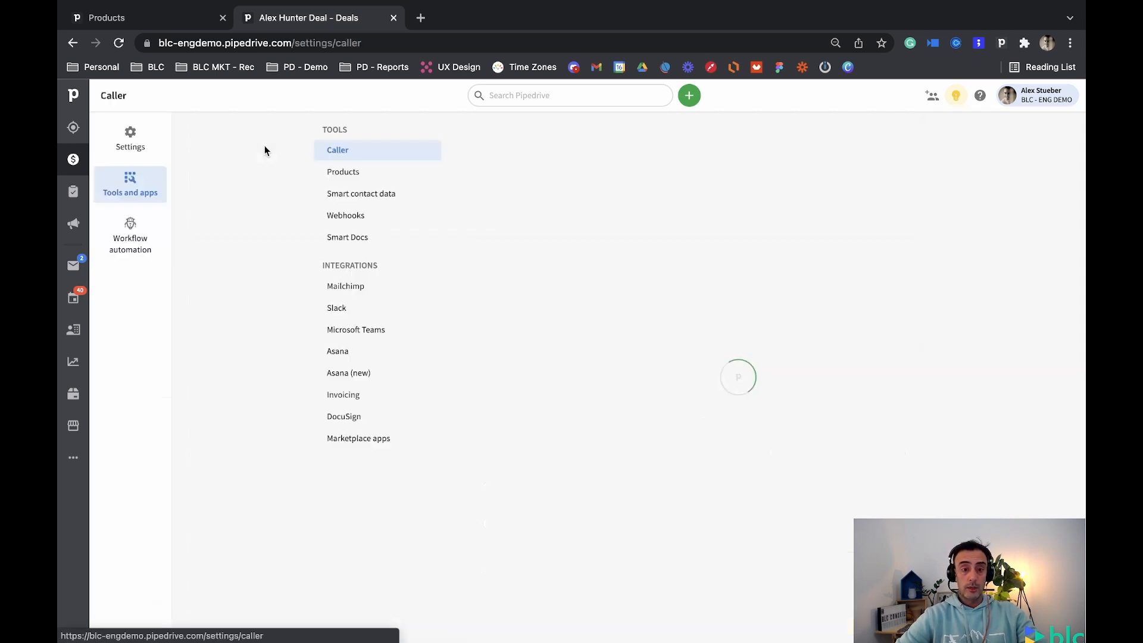